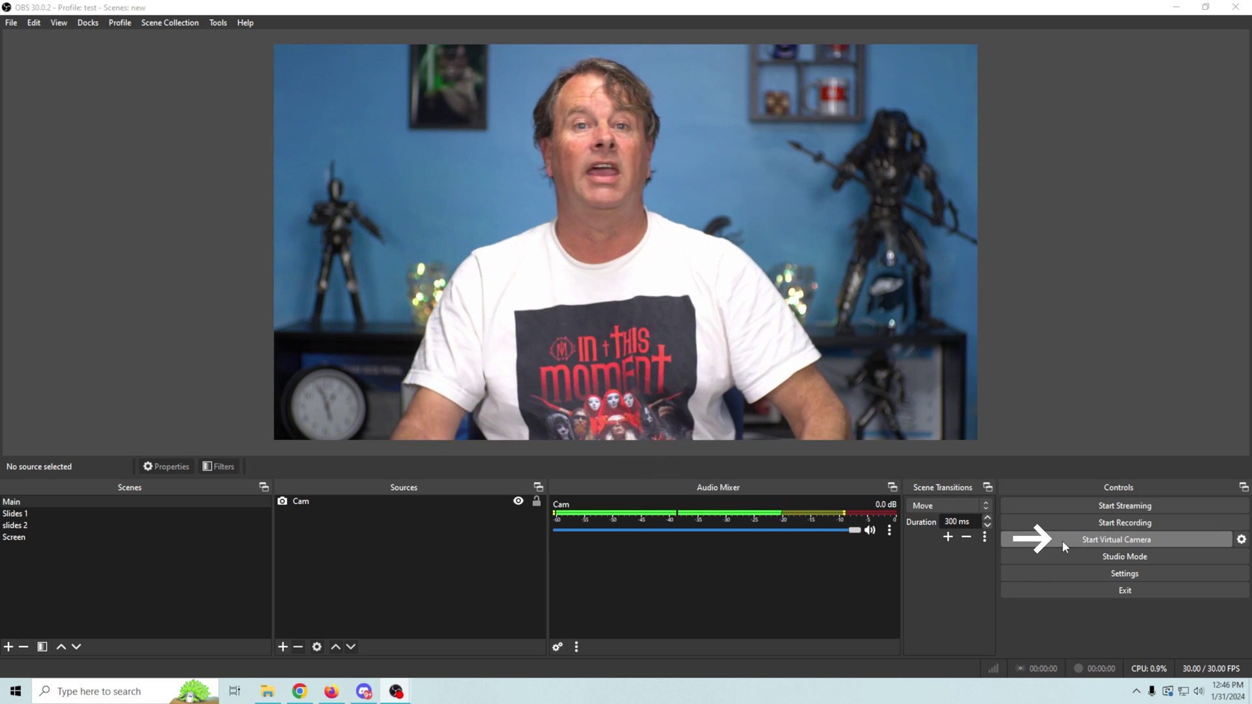
Step: Preview the Slides 1 and slides 2 presentation scenes
{"action": "left_click", "coordinate": [139, 515]}
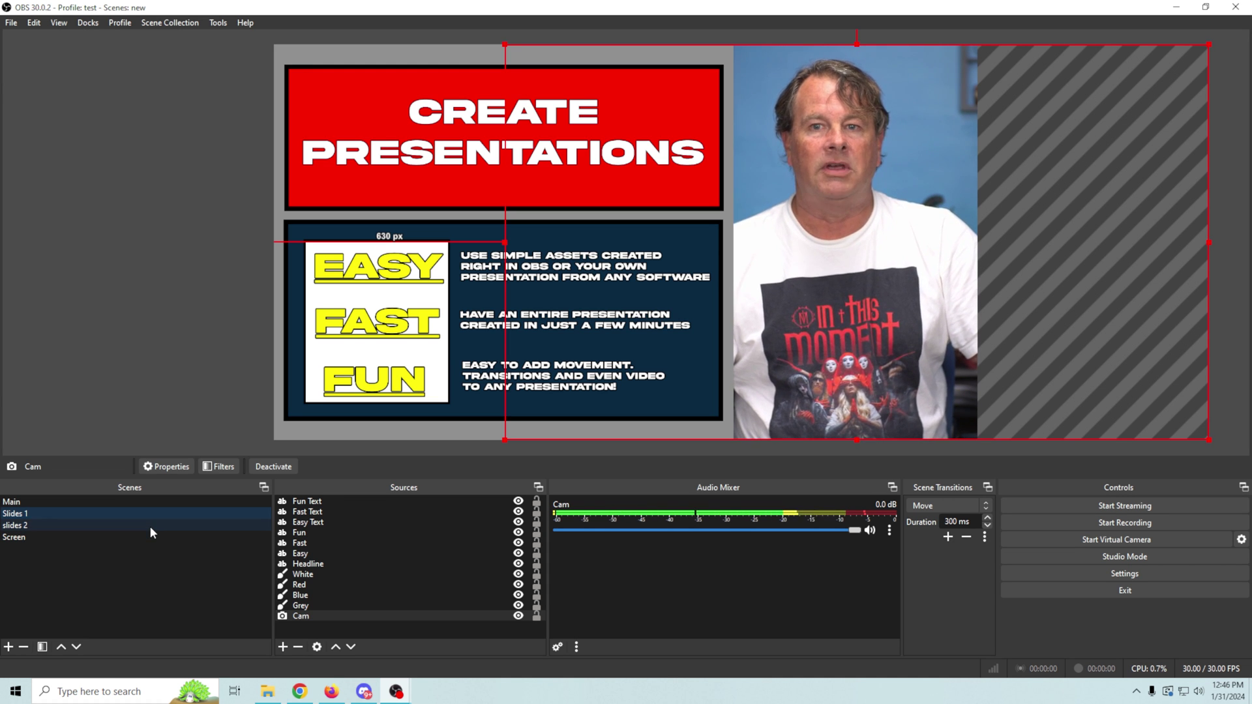
{"action": "left_click", "coordinate": [150, 526]}
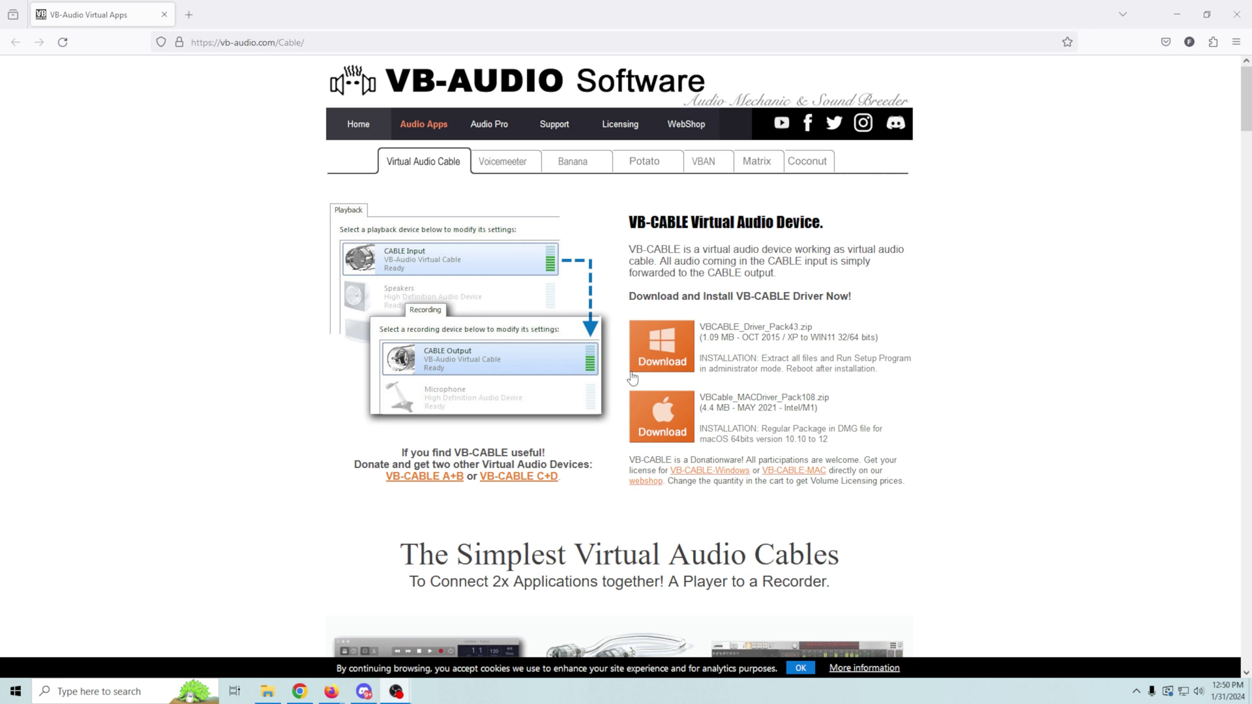
Step: Download the Windows VB-CABLE driver package from the VB-Audio page and go to the Downloads folder in File Explorer
{"action": "left_click", "coordinate": [660, 359]}
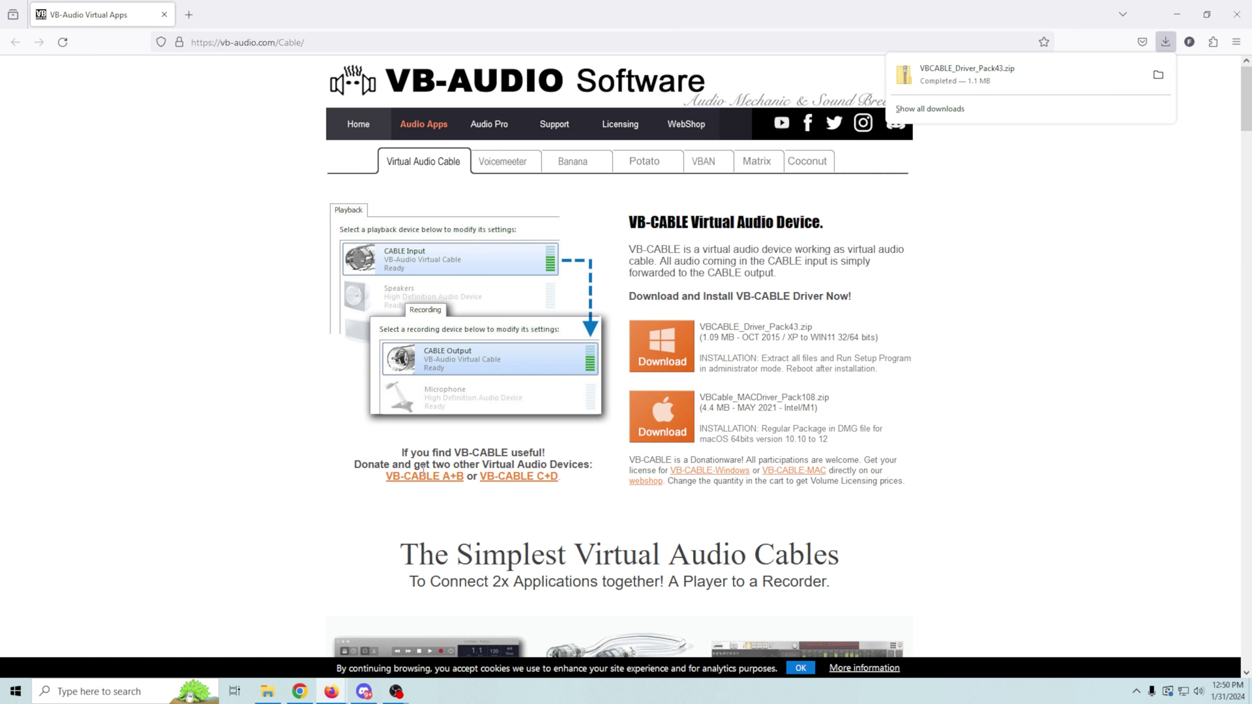
{"action": "key", "text": "alt+Tab"}
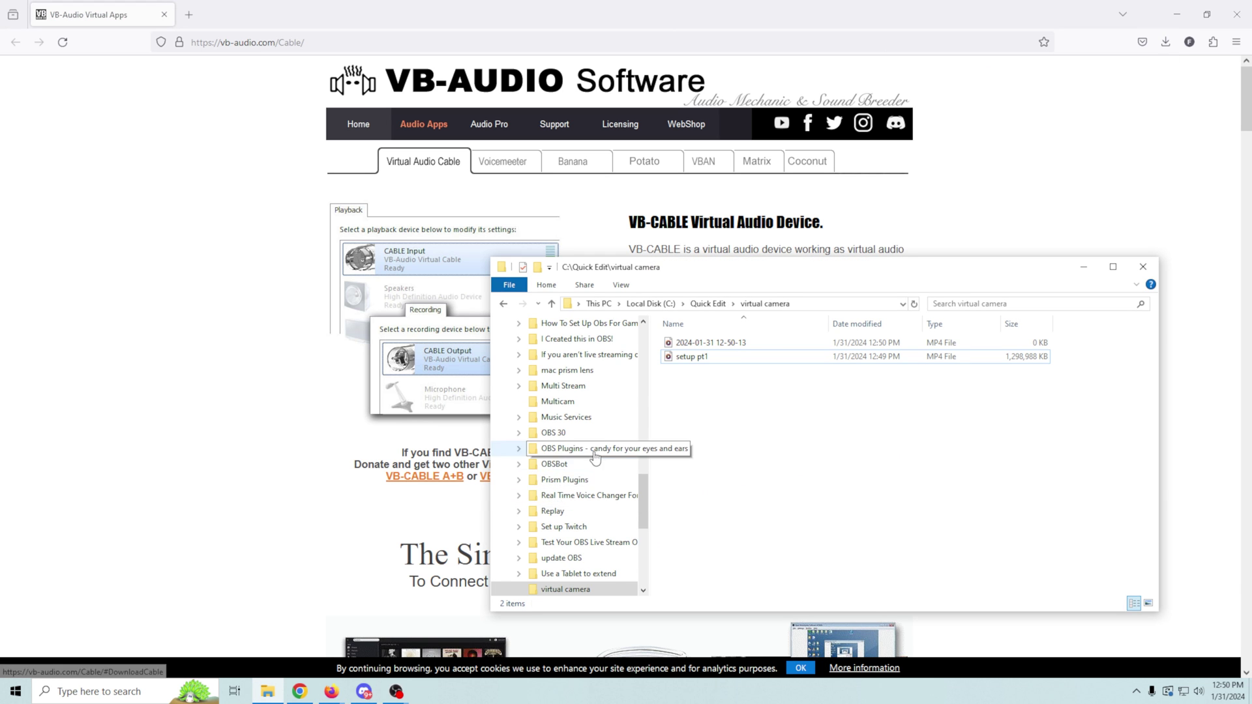
{"action": "scroll", "coordinate": [587, 496], "scroll_direction": "down", "scroll_amount": 10}
{"action": "left_click", "coordinate": [550, 578]}
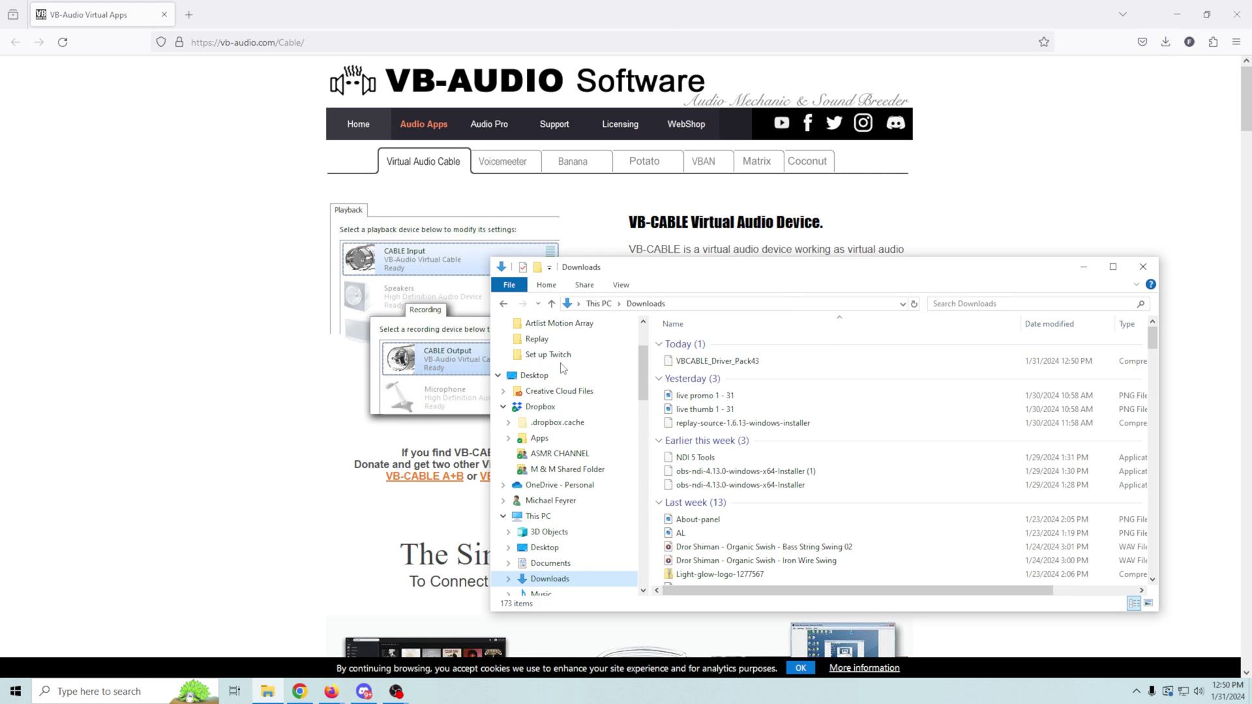
Step: Extract the VBCABLE_Driver_Pack43 archive to its default destination in Downloads and open the extracted folder
{"action": "right_click", "coordinate": [709, 363]}
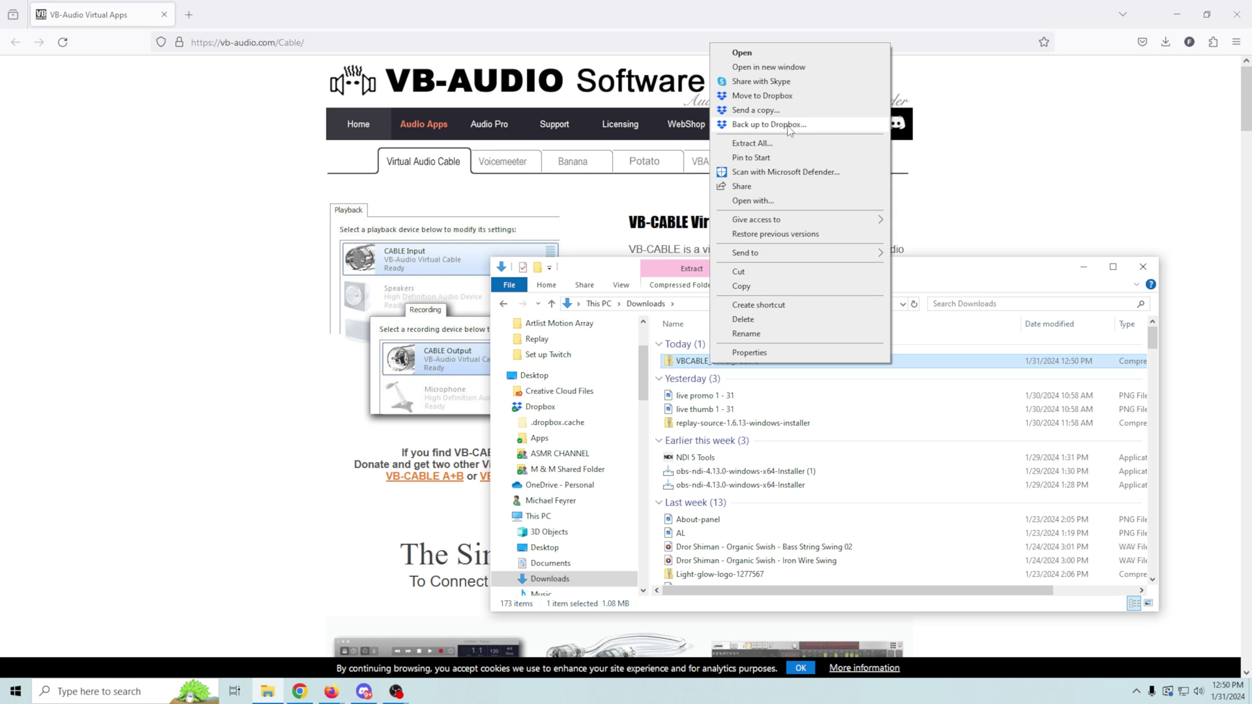
{"action": "left_click", "coordinate": [786, 143]}
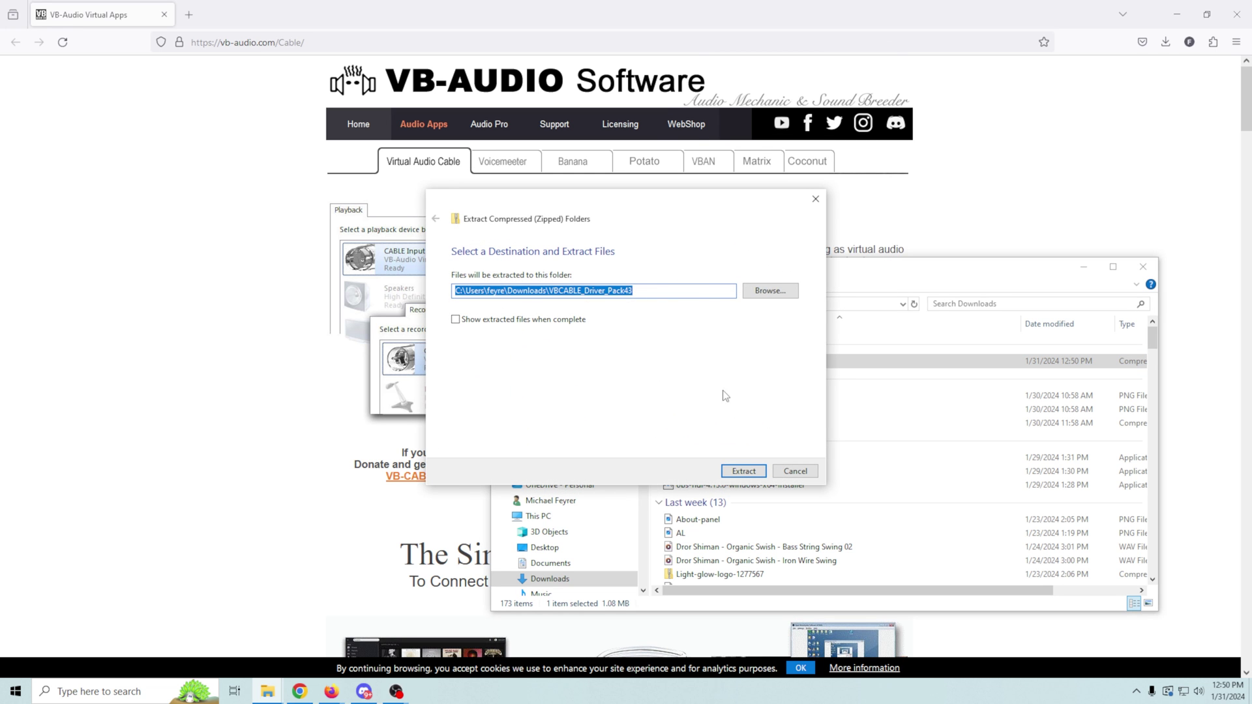
{"action": "left_click", "coordinate": [743, 470]}
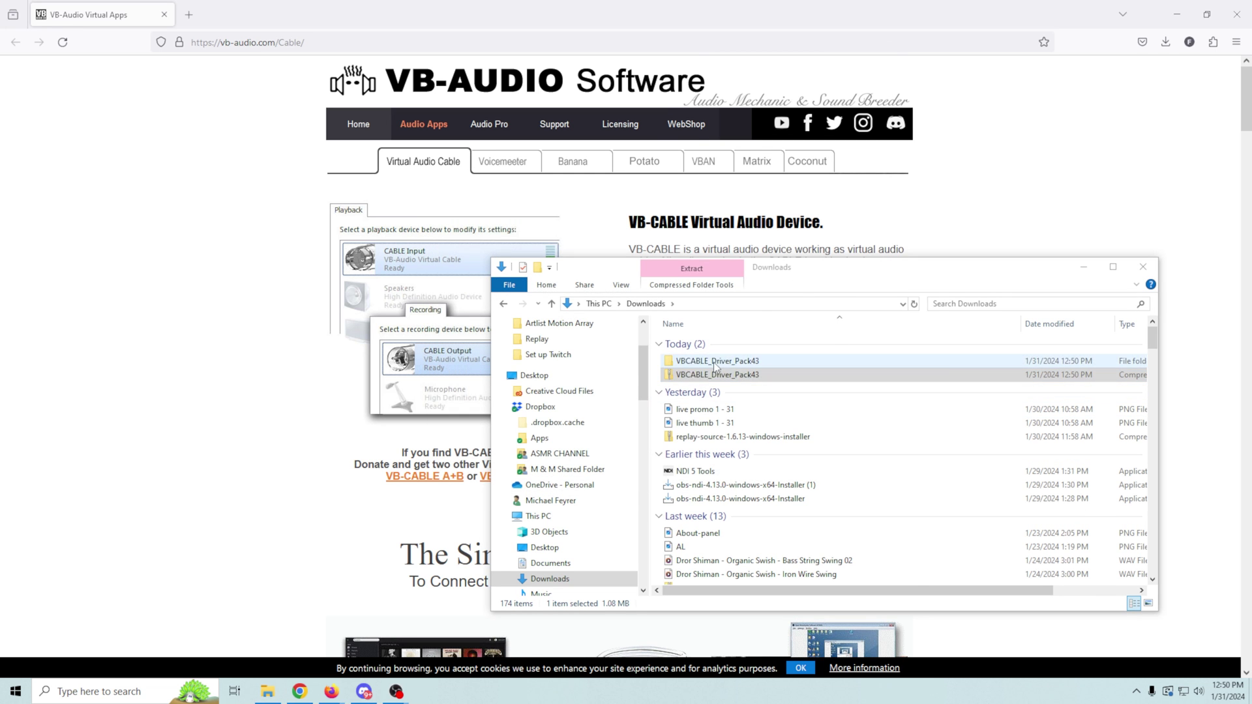
{"action": "double_click", "coordinate": [715, 360]}
{"action": "scroll", "coordinate": [712, 404], "scroll_direction": "down", "scroll_amount": 3}
Step: Try to install the virtual cable driver by running VBCABLE_Setup_x64 without administrator rights
{"action": "left_click", "coordinate": [703, 520]}
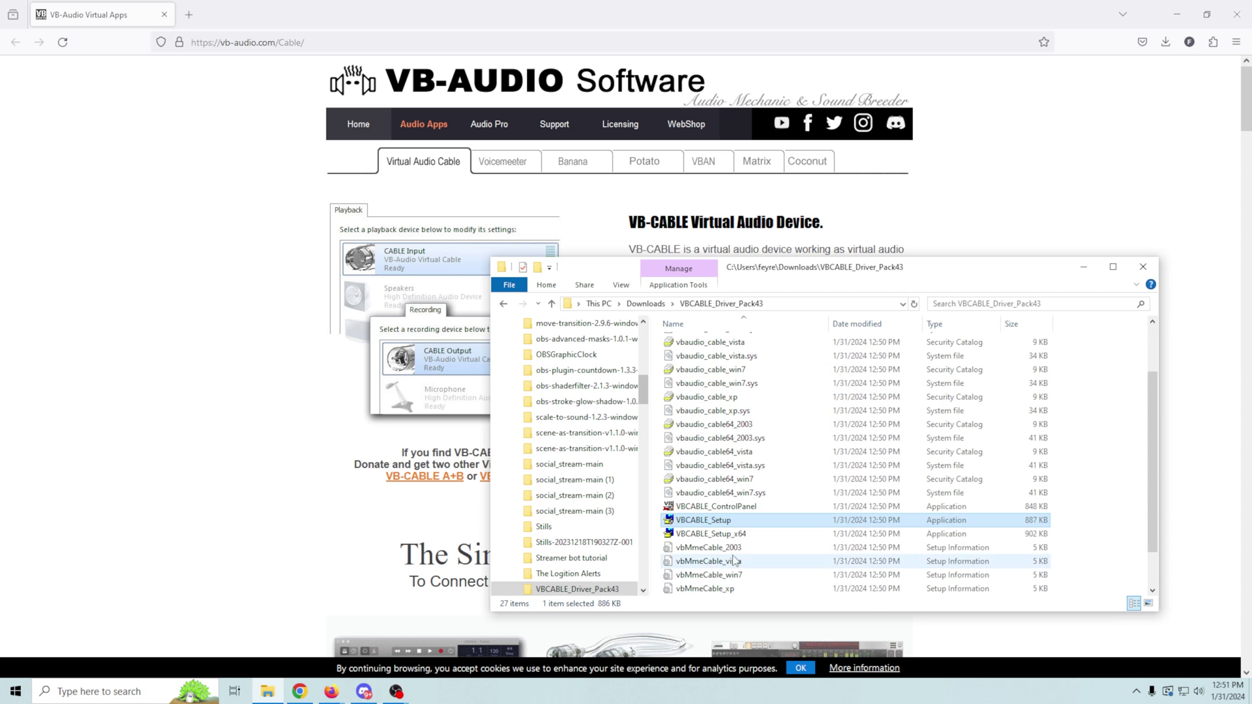
{"action": "double_click", "coordinate": [704, 535]}
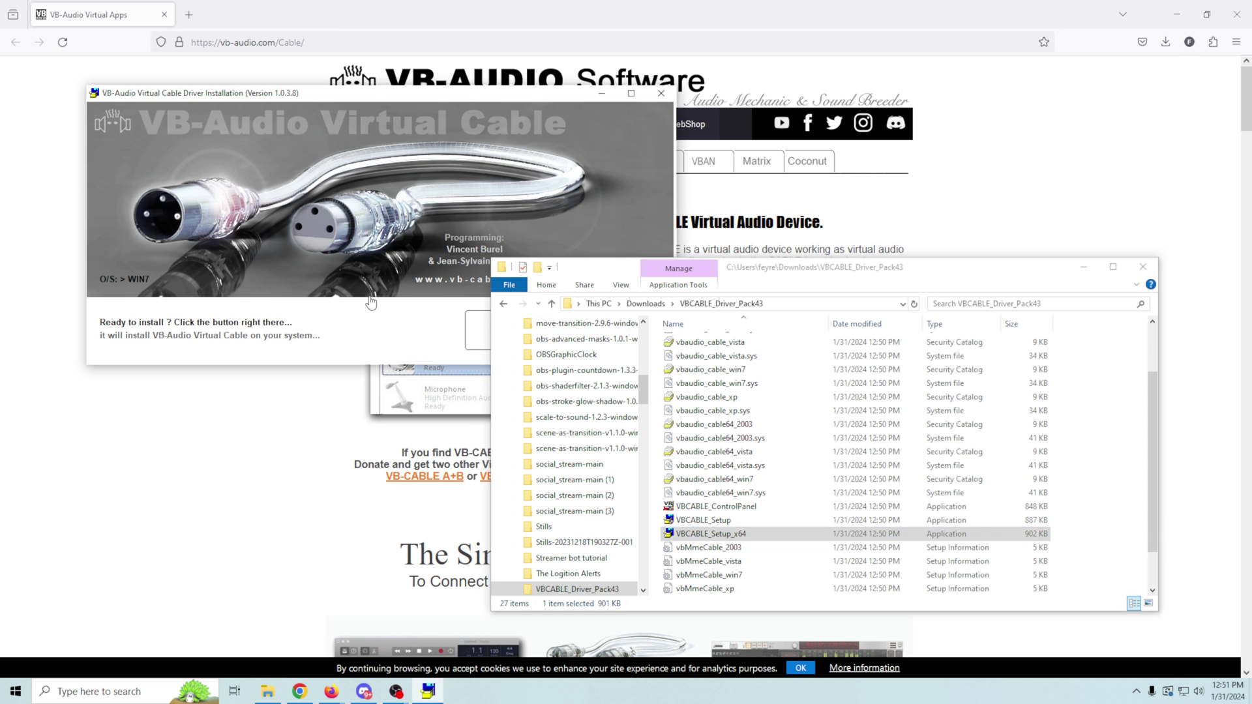
{"action": "left_click", "coordinate": [491, 248]}
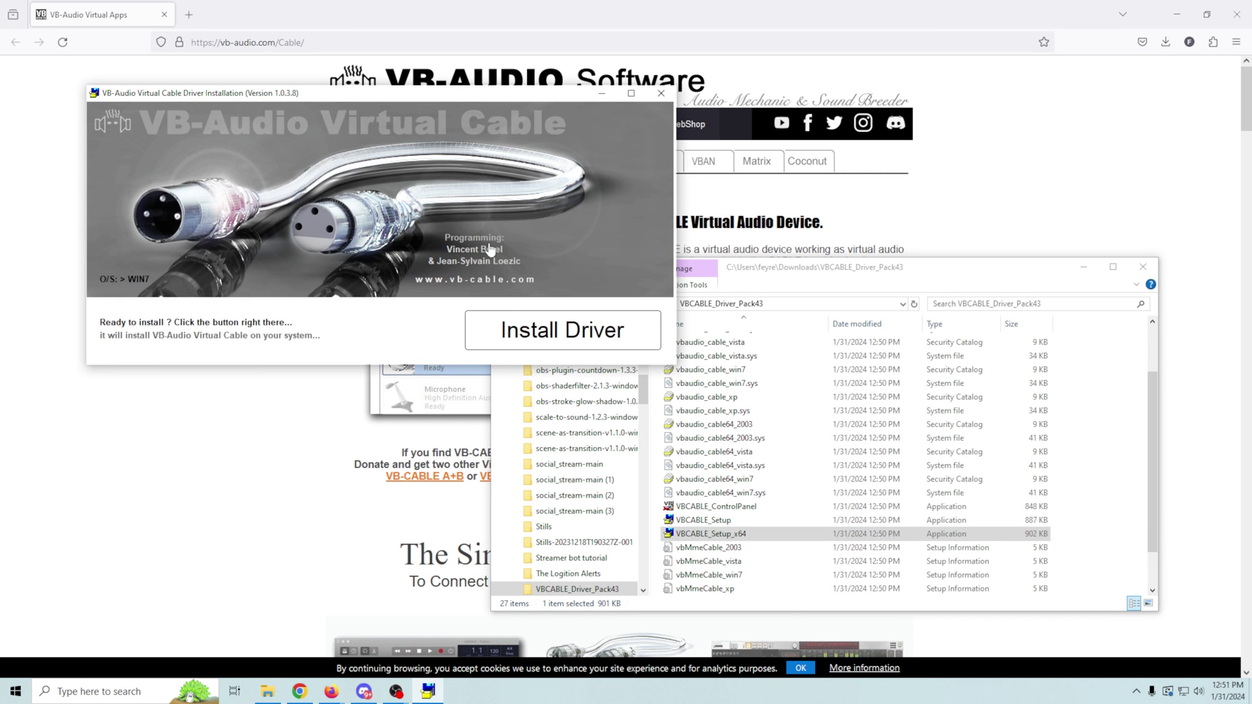
{"action": "left_click", "coordinate": [530, 333]}
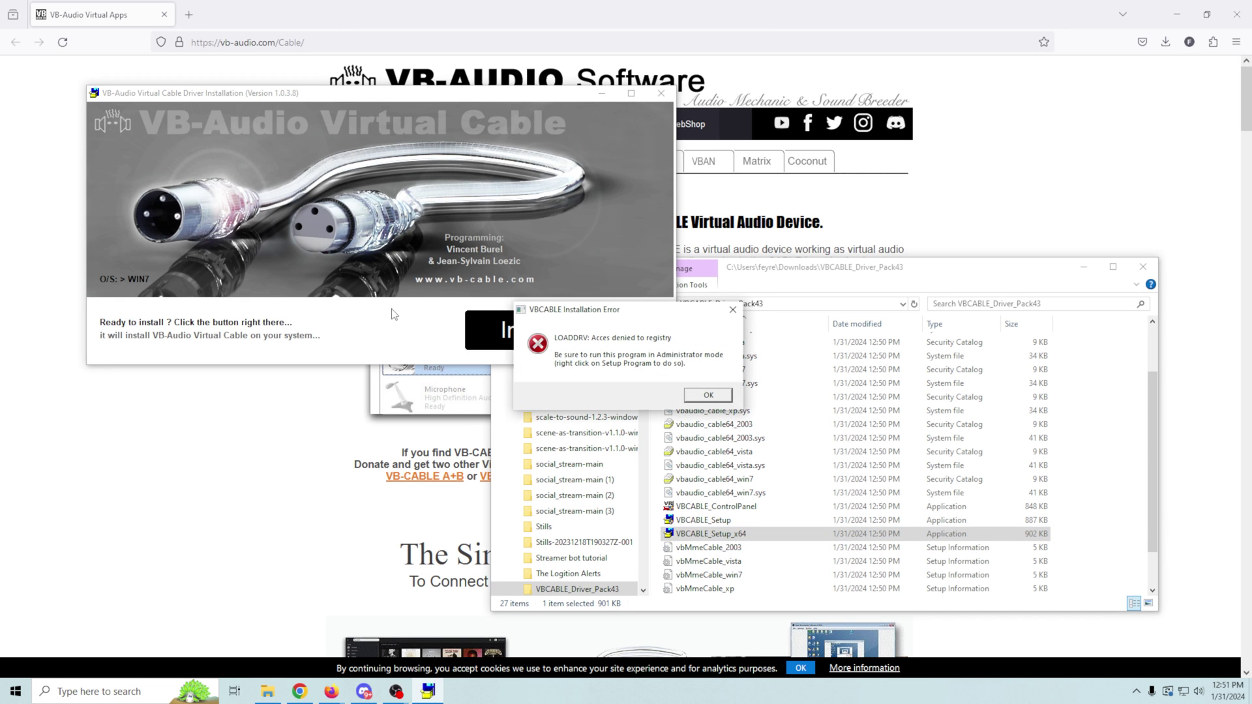
{"action": "key", "text": "Return"}
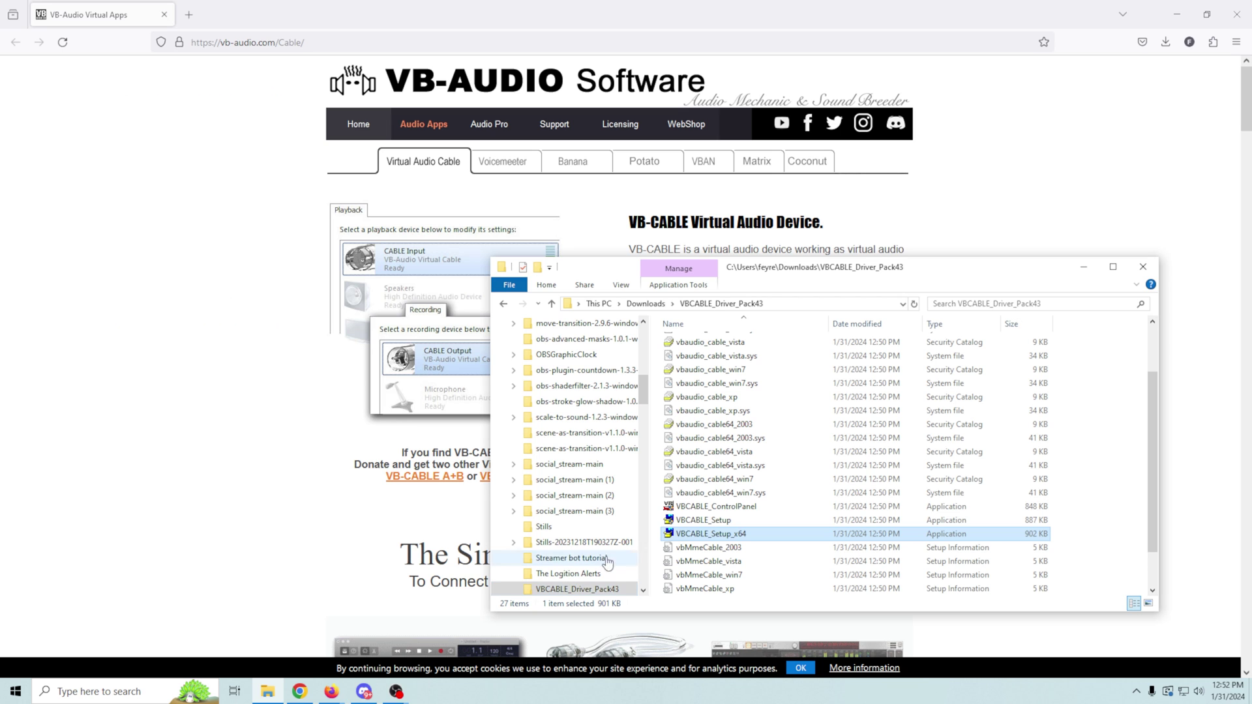
Step: Run VBCABLE_Setup_x64 as administrator and install the VB-Audio Virtual Cable driver
{"action": "right_click", "coordinate": [686, 539]}
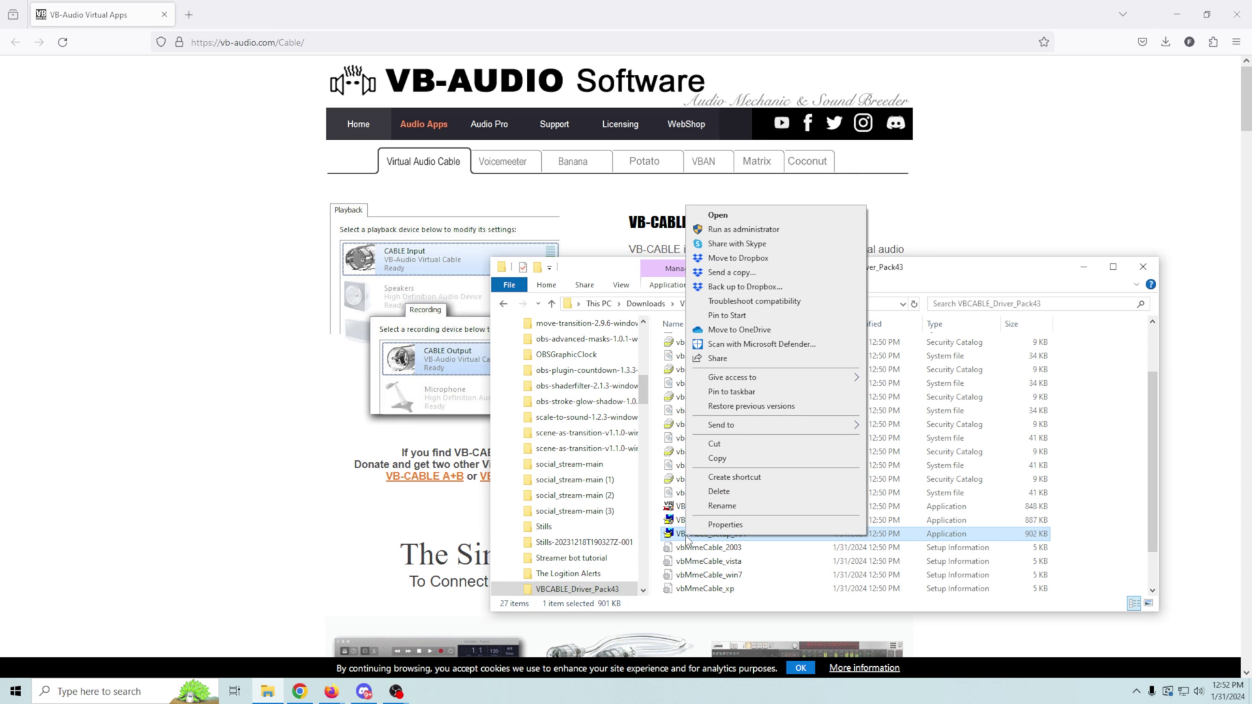
{"action": "left_click", "coordinate": [730, 230]}
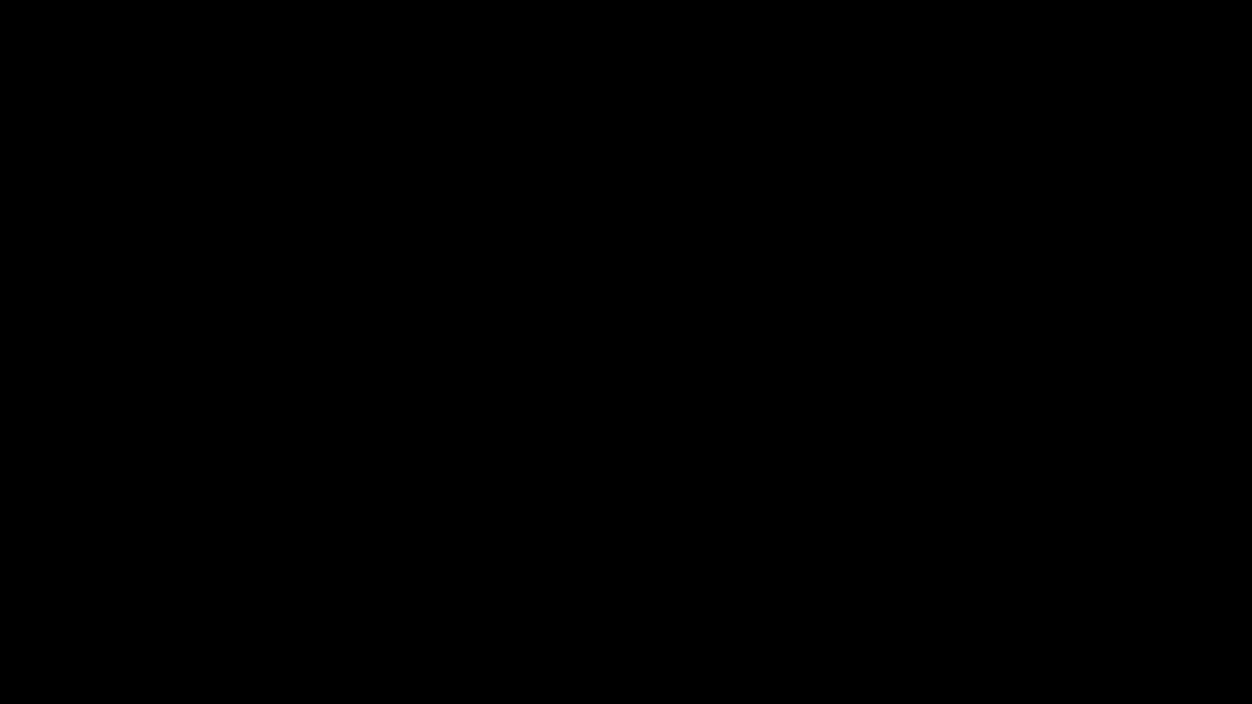
{"action": "left_click", "coordinate": [624, 356]}
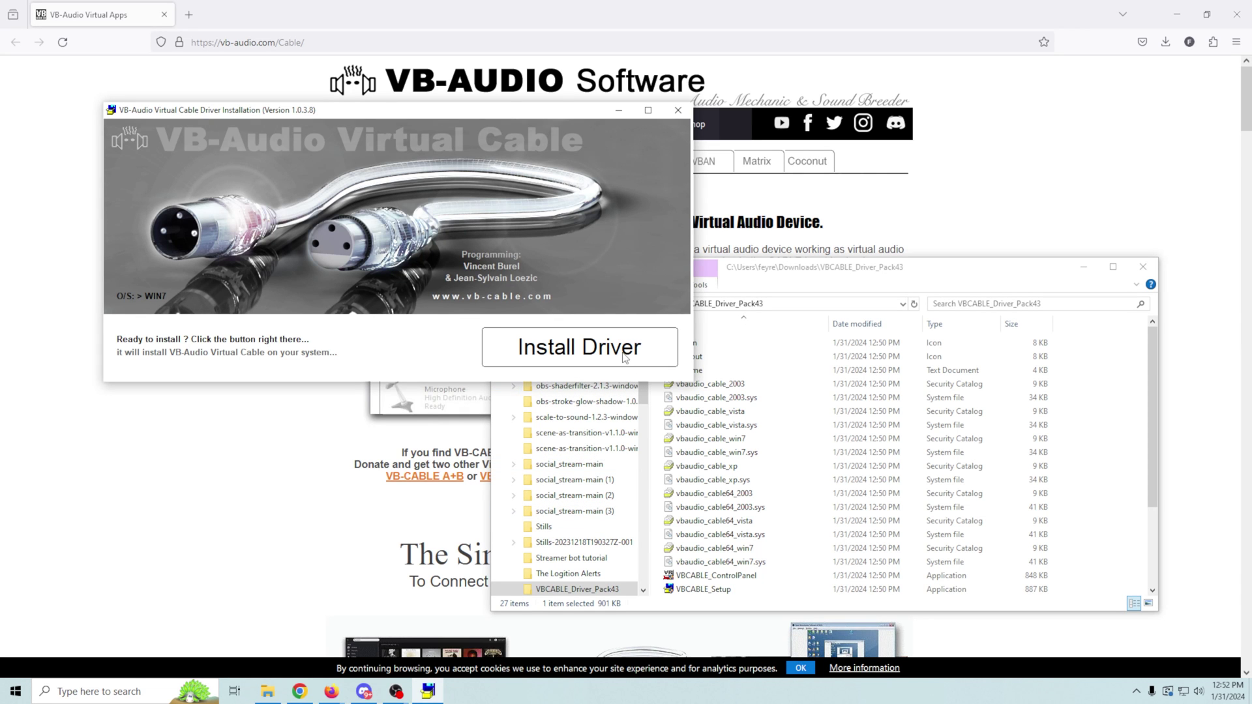
{"action": "left_click", "coordinate": [597, 354]}
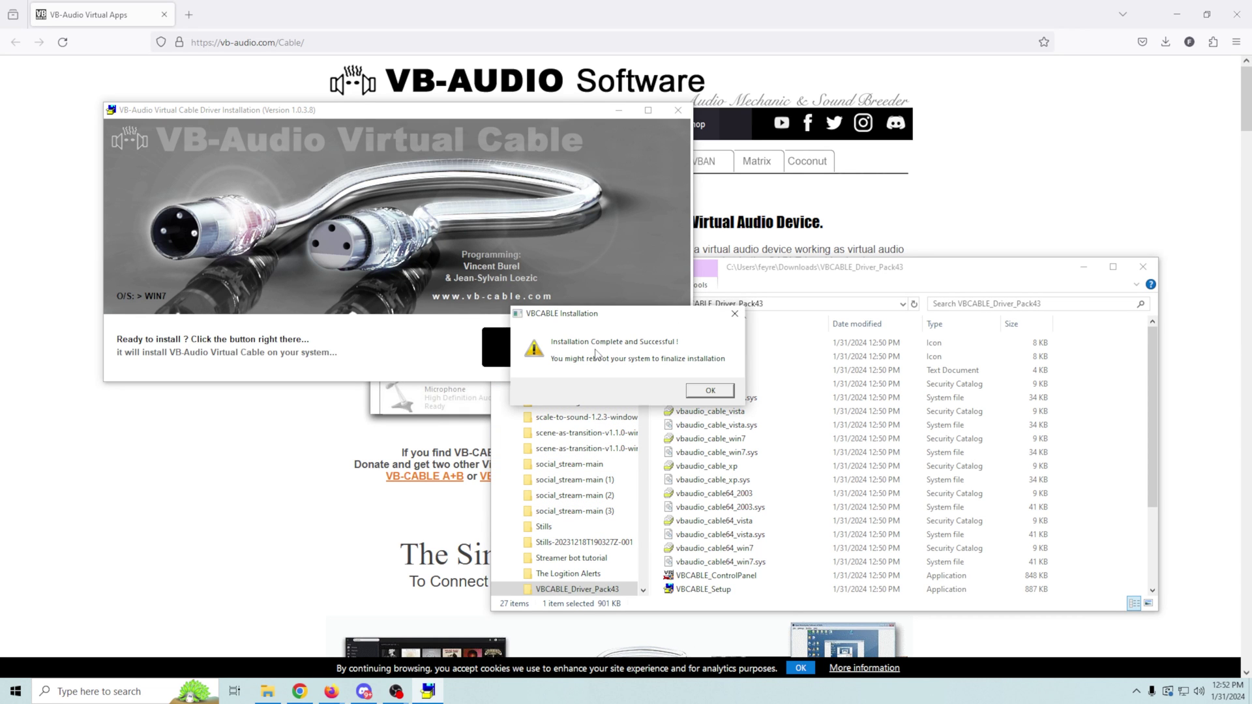
{"action": "left_click", "coordinate": [710, 391]}
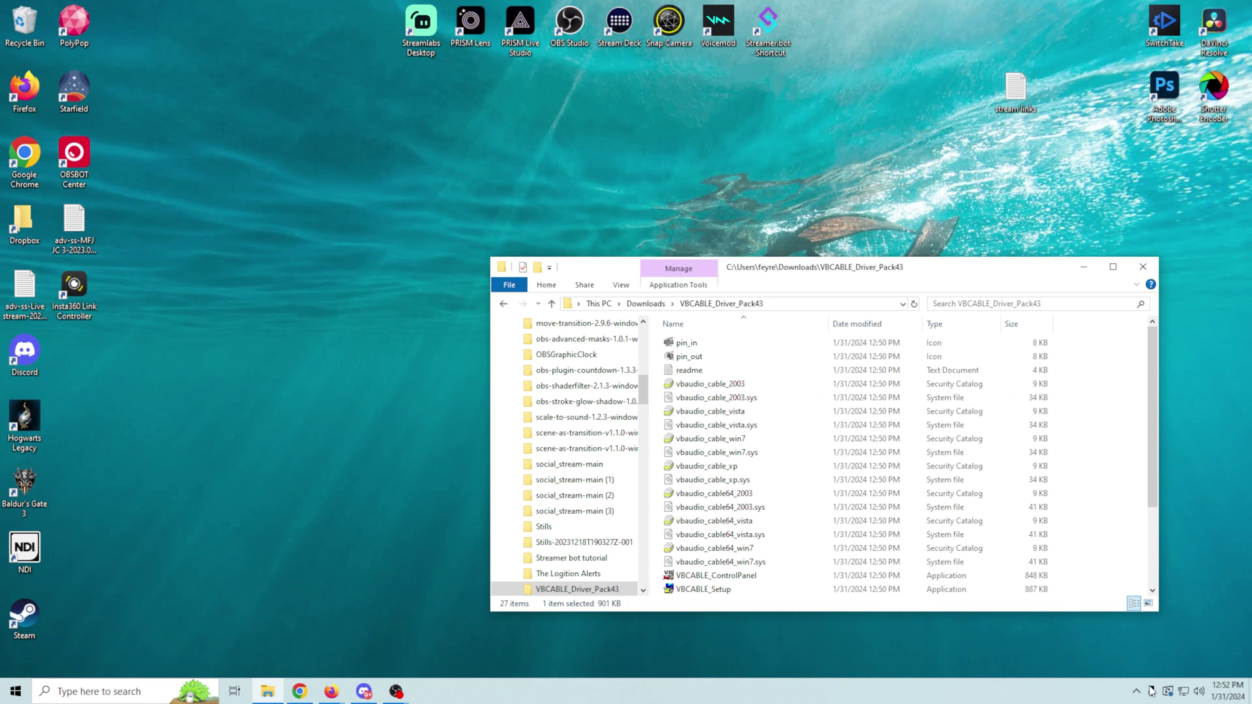
Step: Set the Windows playback device to Speakers (Realtek USB Audio)
{"action": "left_click", "coordinate": [1199, 691]}
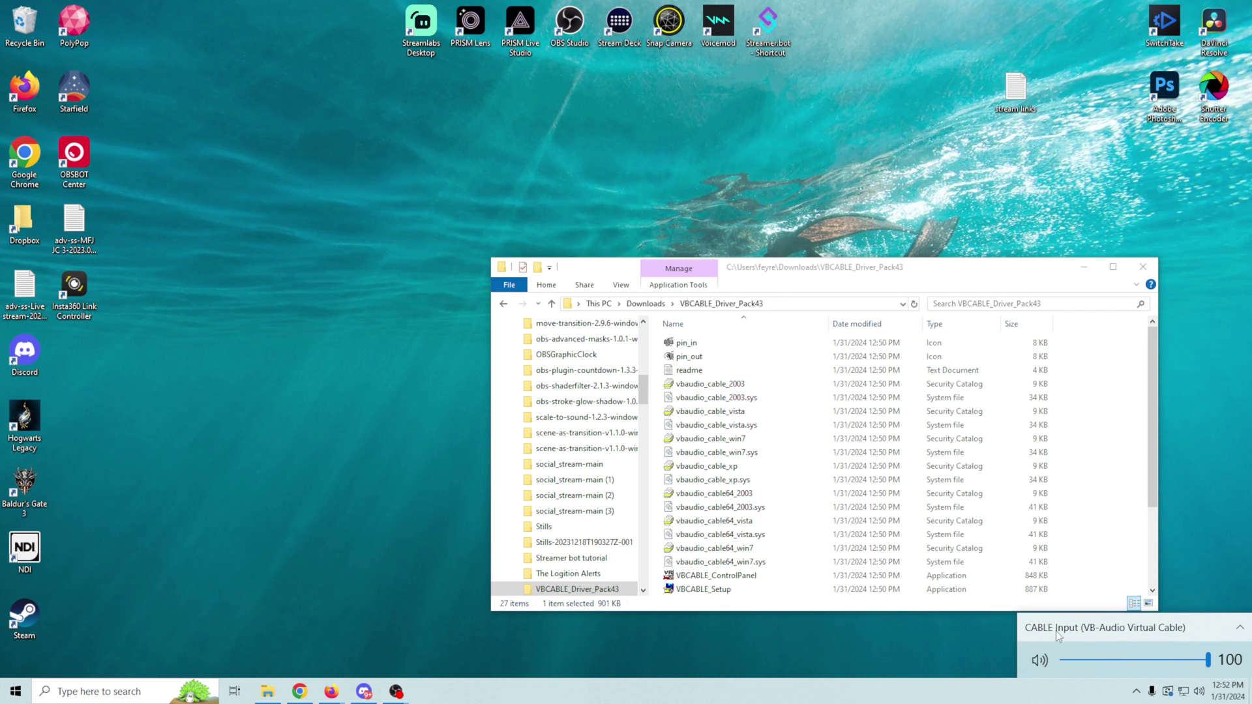
{"action": "left_click", "coordinate": [1080, 629]}
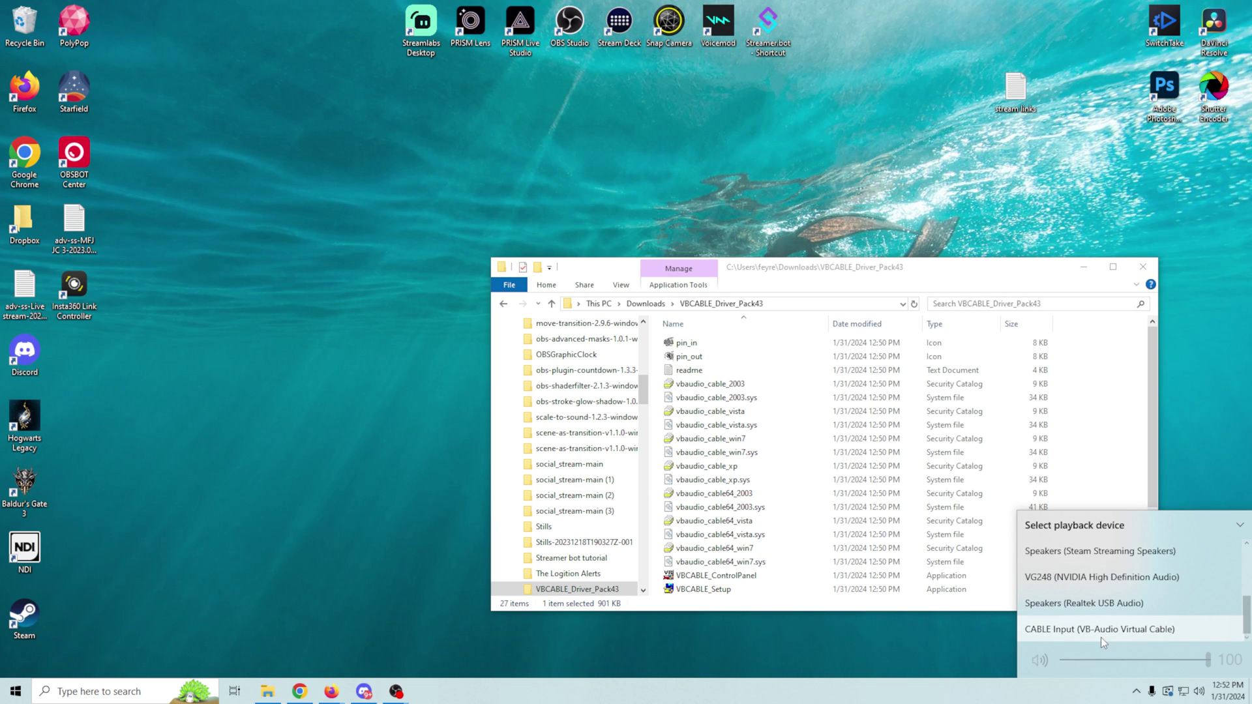
{"action": "left_click", "coordinate": [1095, 603]}
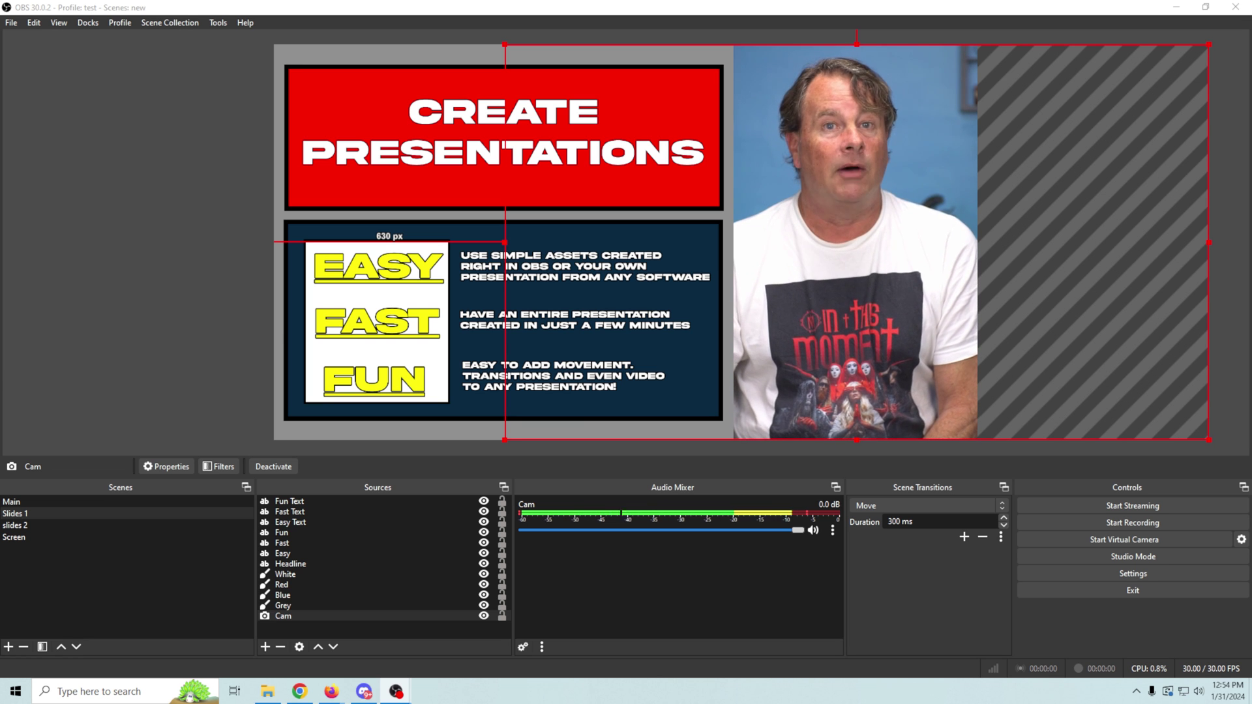
Step: In the OBS audio settings, set the monitoring device to CABLE Input (VB-Audio Virtual Cable) and save the change
{"action": "left_click", "coordinate": [1133, 573]}
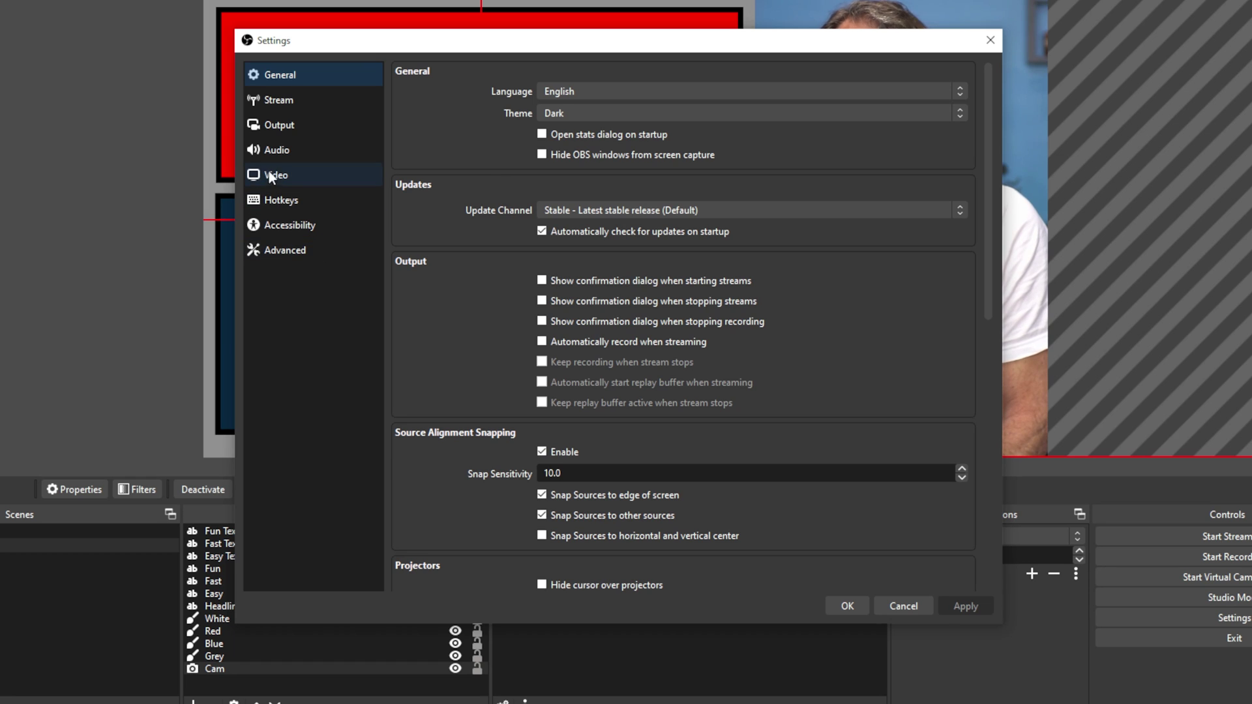
{"action": "left_click", "coordinate": [274, 150]}
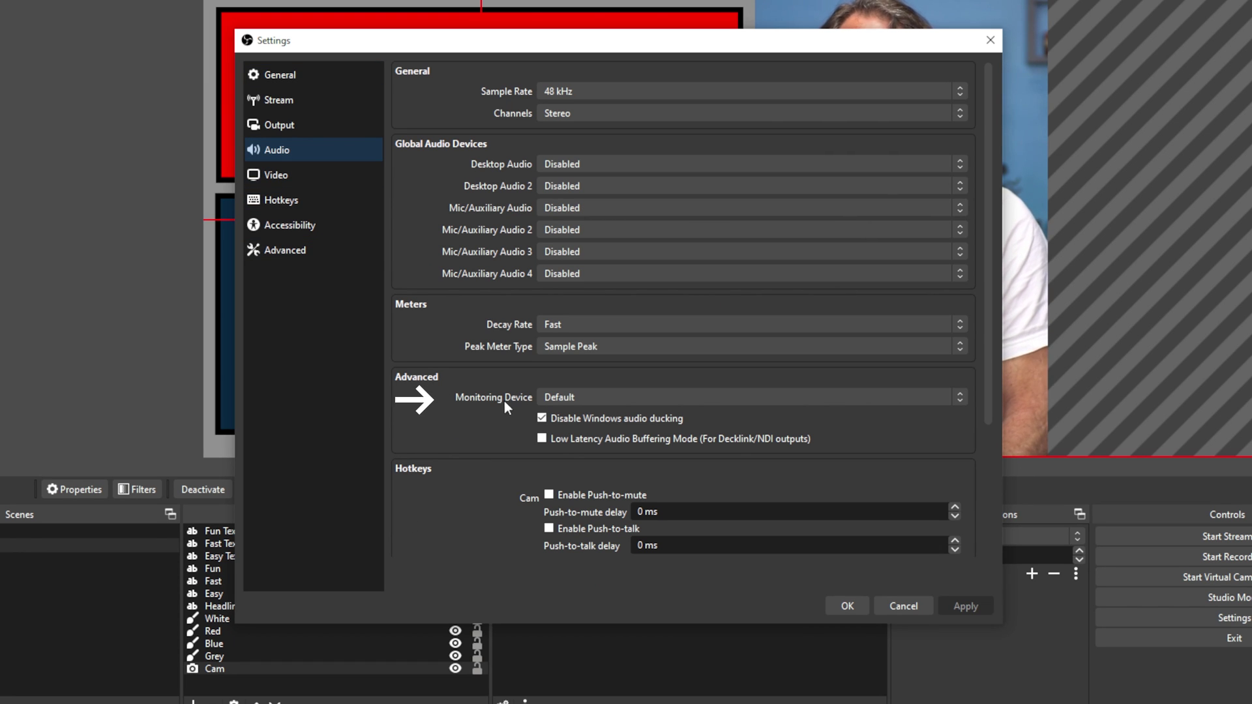
{"action": "left_click", "coordinate": [960, 401]}
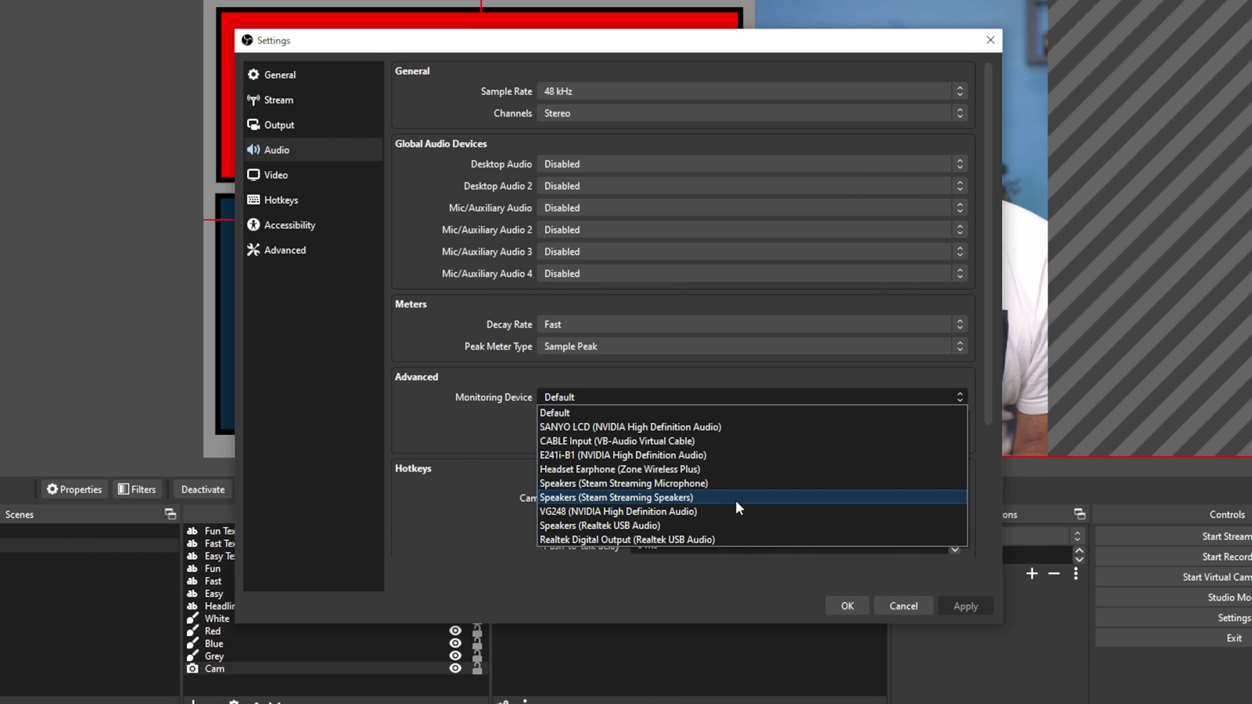
{"action": "left_click", "coordinate": [597, 443]}
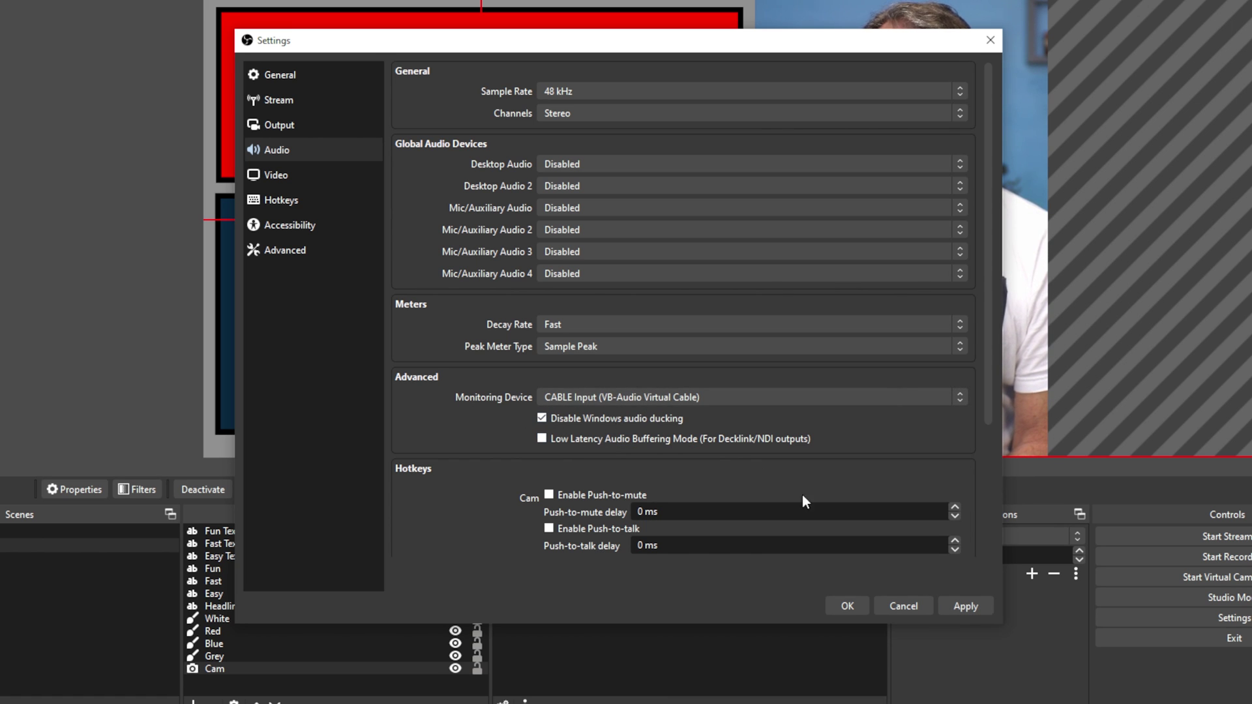
{"action": "left_click", "coordinate": [964, 606]}
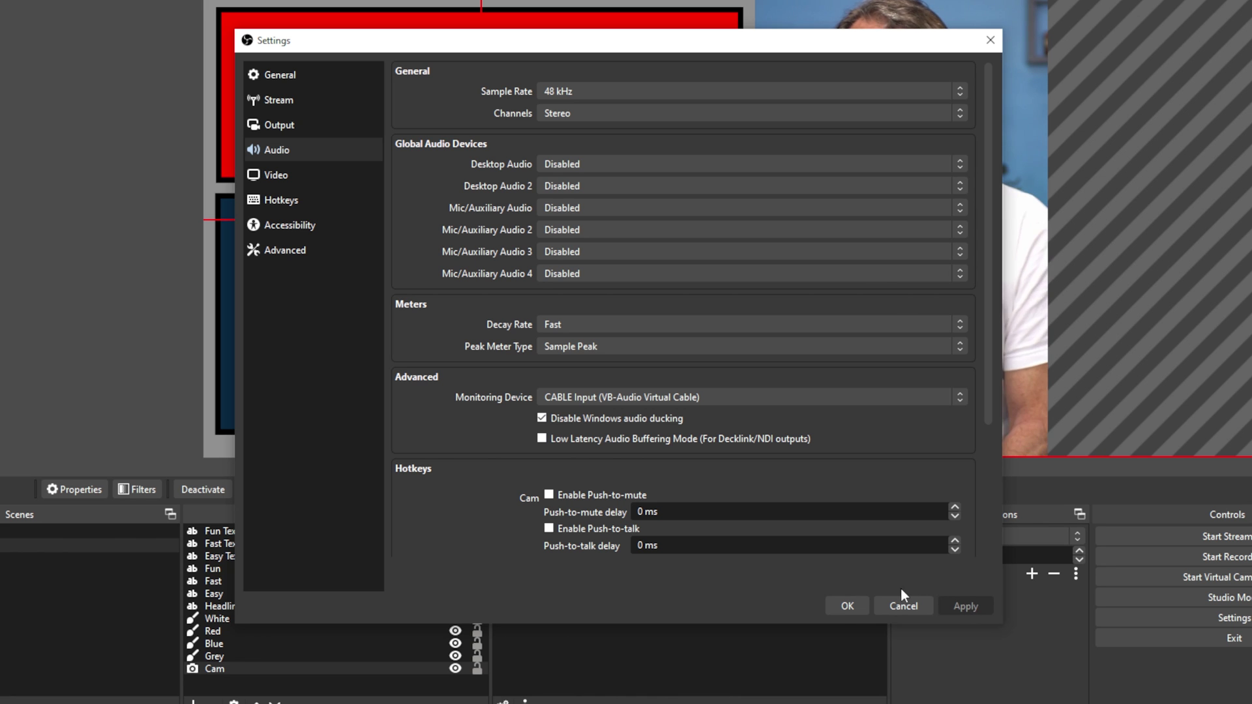
{"action": "left_click", "coordinate": [847, 606]}
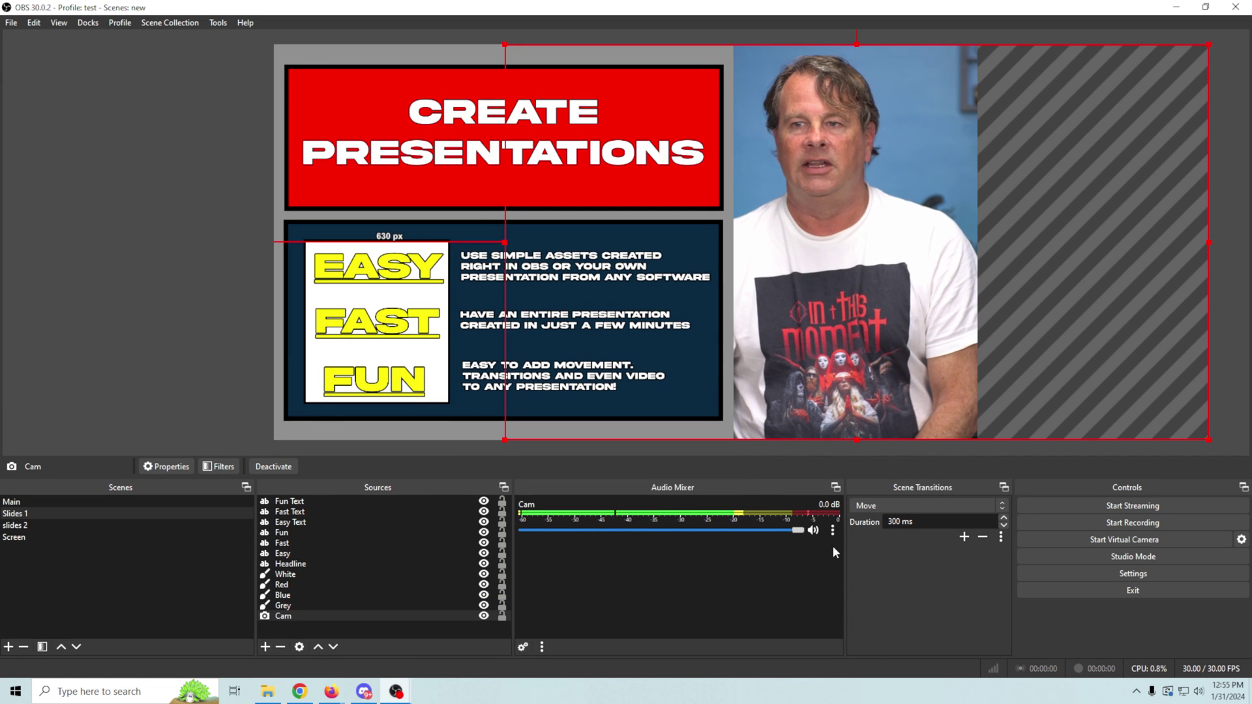
Step: Set the Cam source's audio monitoring to Monitor and Output in its advanced audio properties
{"action": "left_click", "coordinate": [832, 534]}
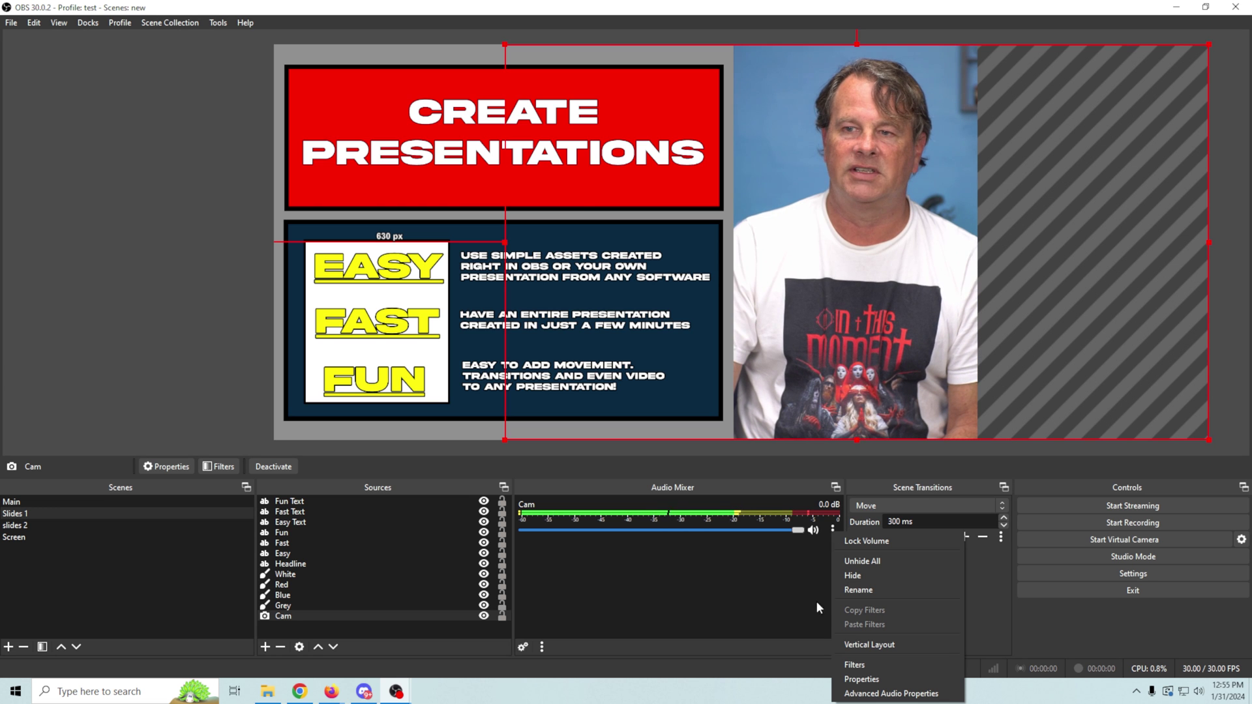
{"action": "left_click", "coordinate": [893, 692]}
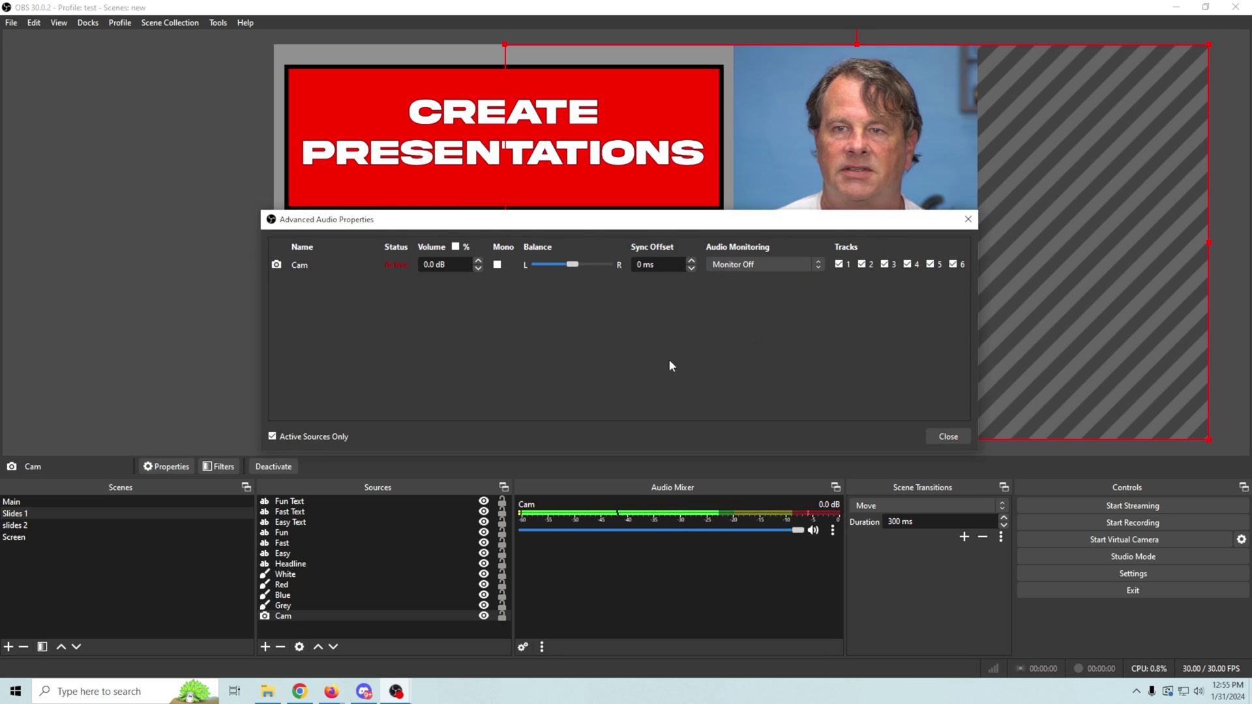
{"action": "left_click_drag", "start_coordinate": [661, 254], "coordinate": [546, 256]}
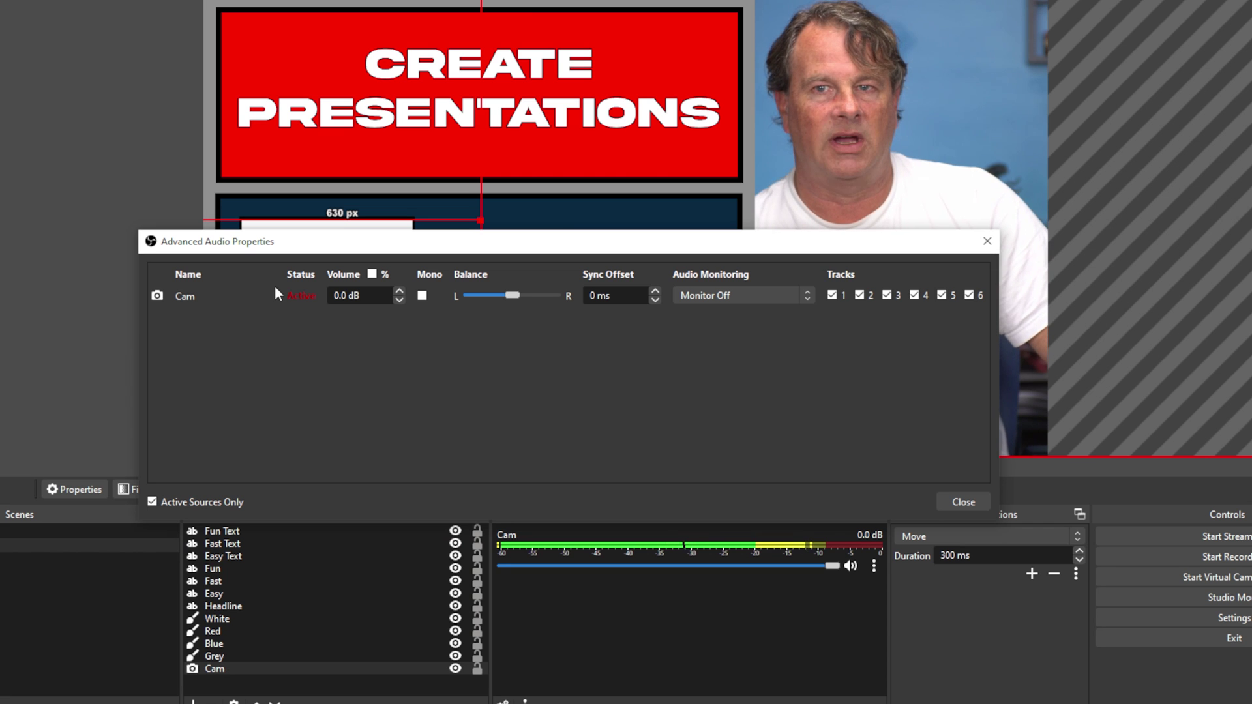
{"action": "left_click", "coordinate": [807, 296]}
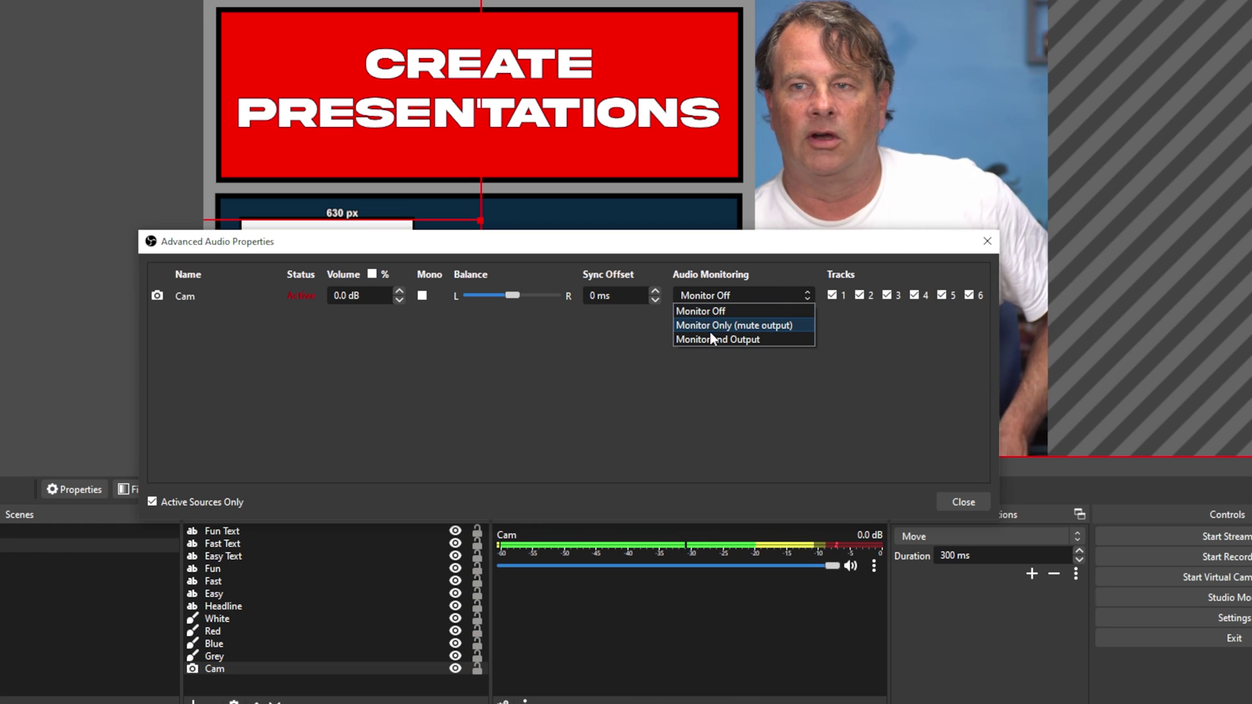
{"action": "left_click", "coordinate": [752, 339]}
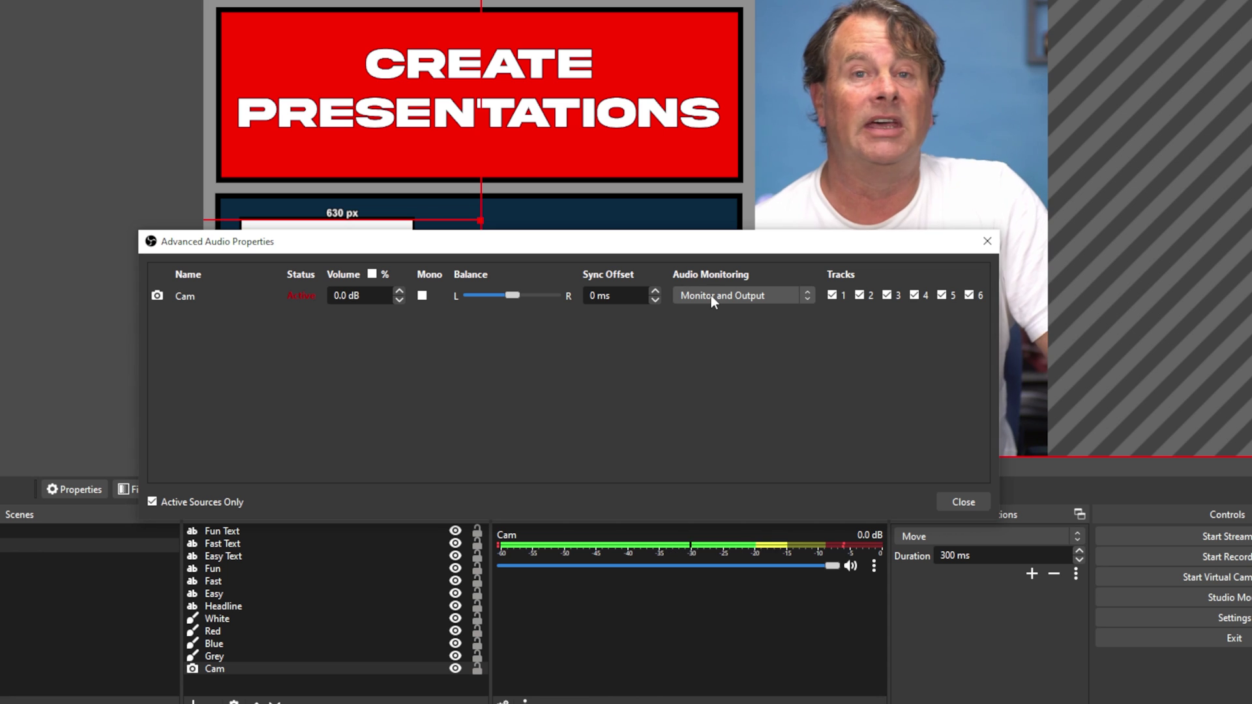
{"action": "left_click", "coordinate": [963, 501]}
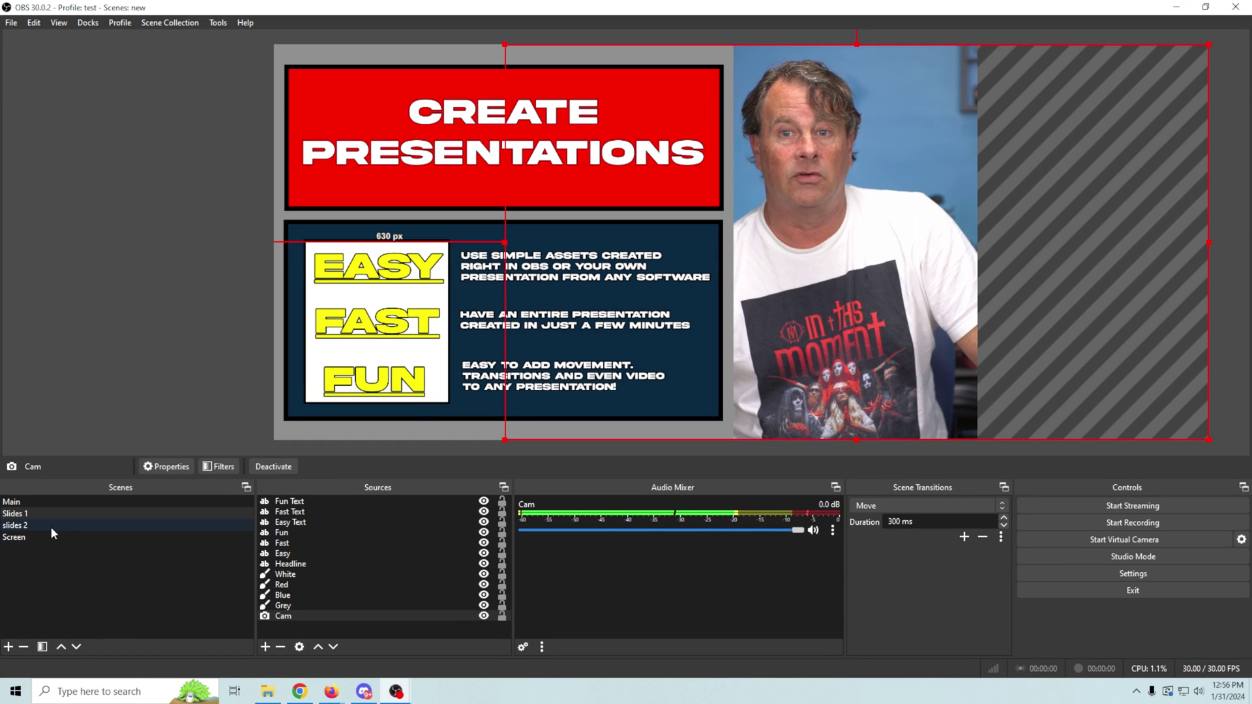
Step: In the slides 2 scene, set the Media Source's audio monitoring to Monitor and Output in the advanced audio properties
{"action": "left_click", "coordinate": [51, 526]}
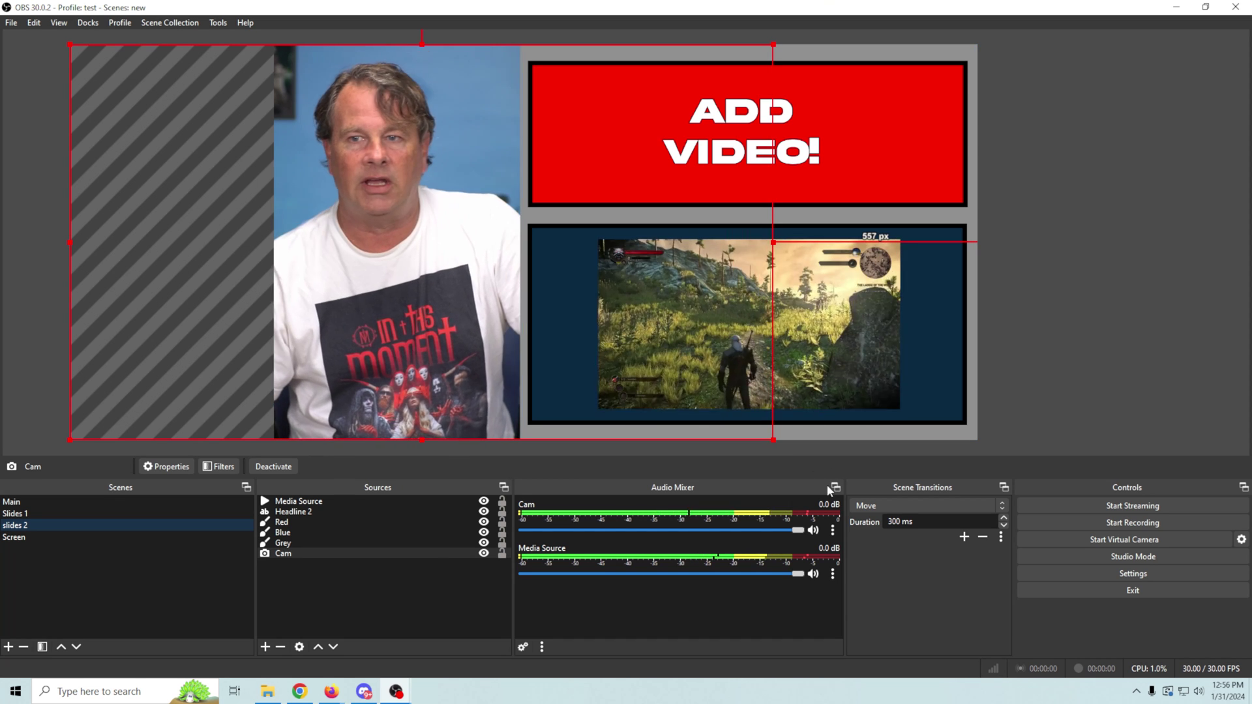
{"action": "left_click", "coordinate": [832, 574]}
{"action": "left_click", "coordinate": [847, 566]}
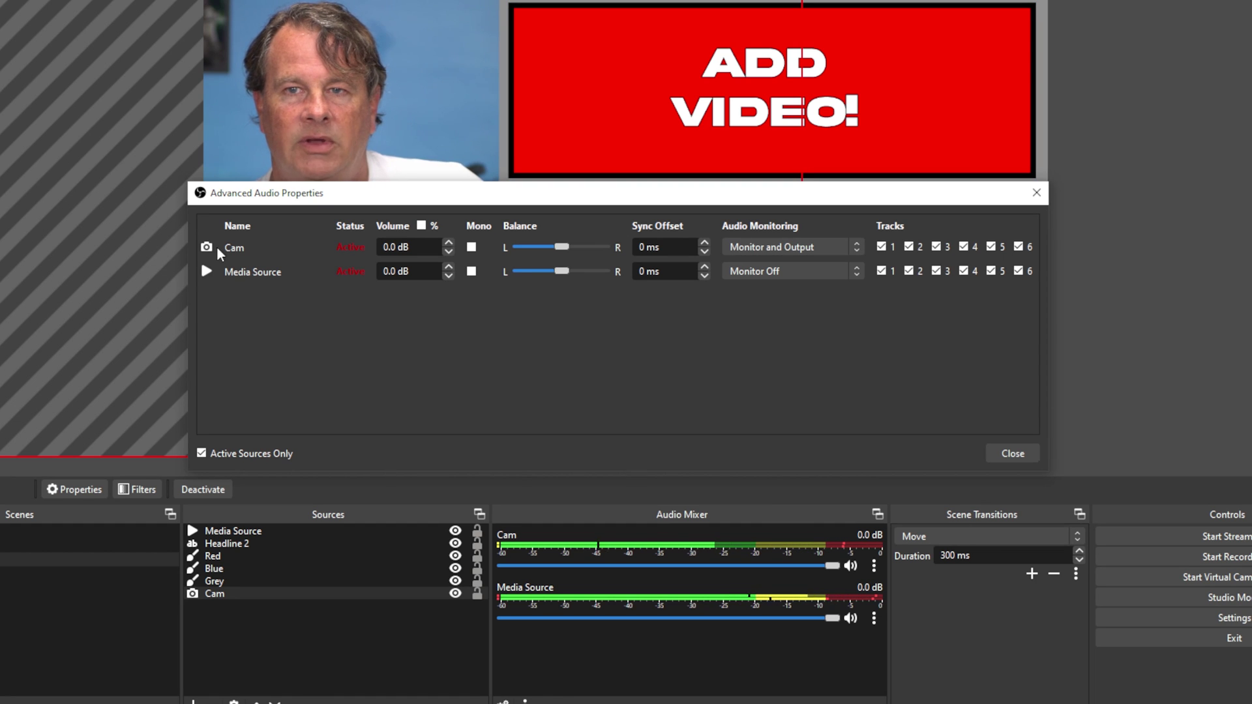
{"action": "left_click", "coordinate": [856, 271]}
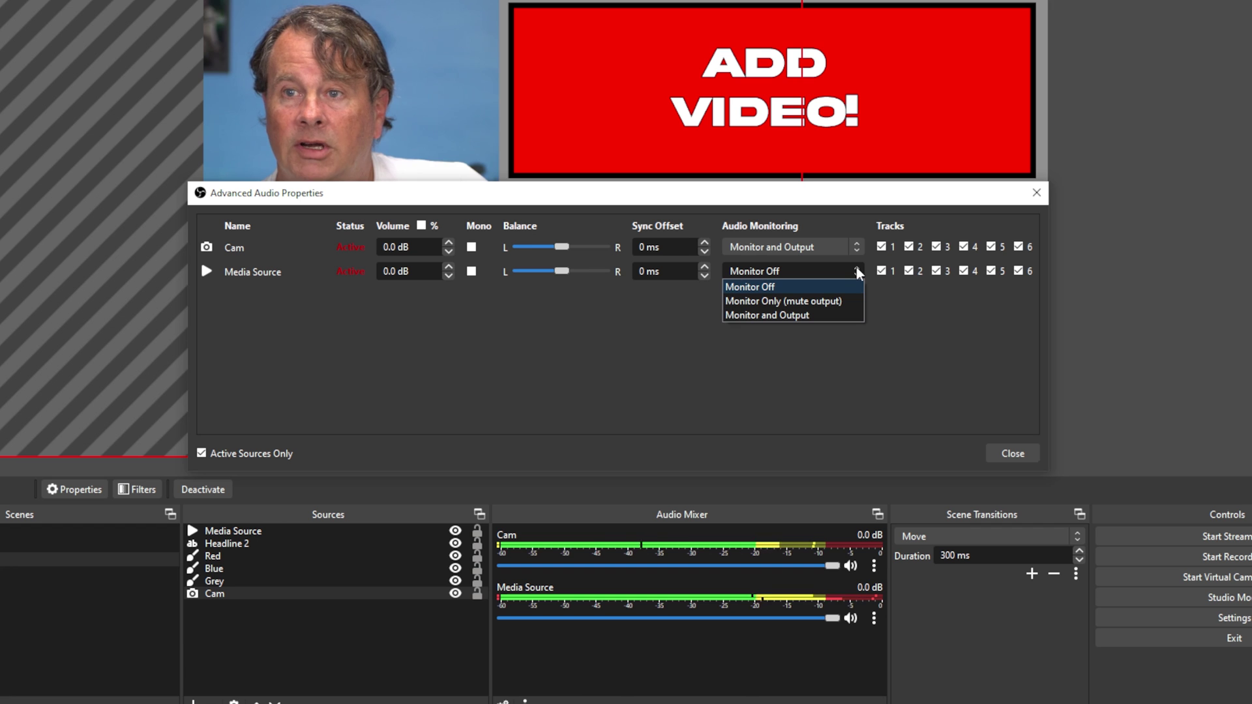
{"action": "left_click", "coordinate": [809, 314]}
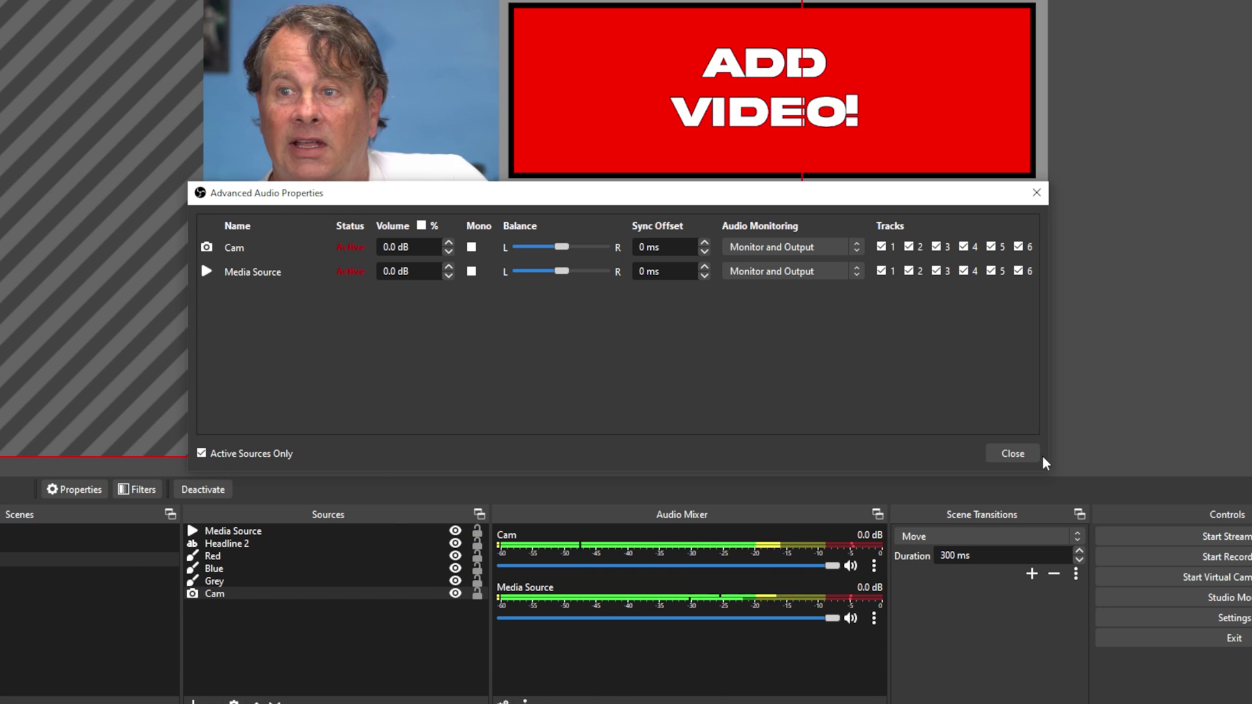
{"action": "left_click", "coordinate": [1017, 454]}
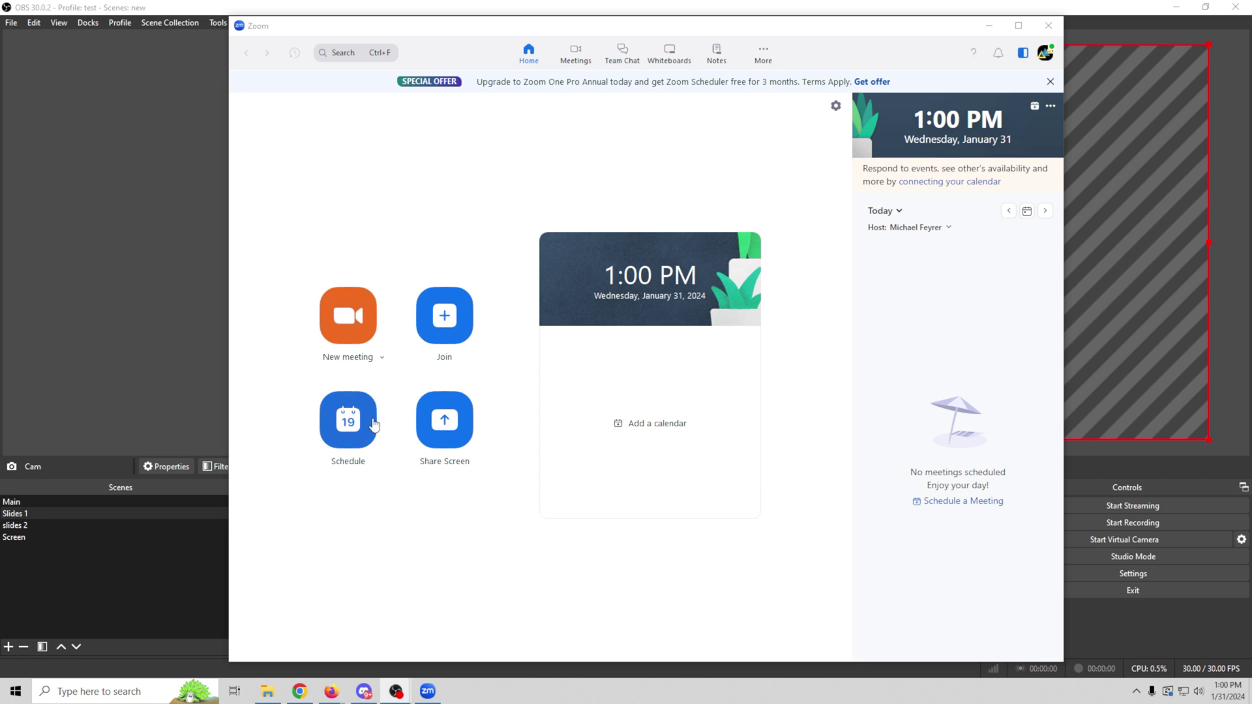
Step: In Zoom, start a new meeting, join it with computer audio, and move the meeting window lower on the screen
{"action": "left_click", "coordinate": [365, 326]}
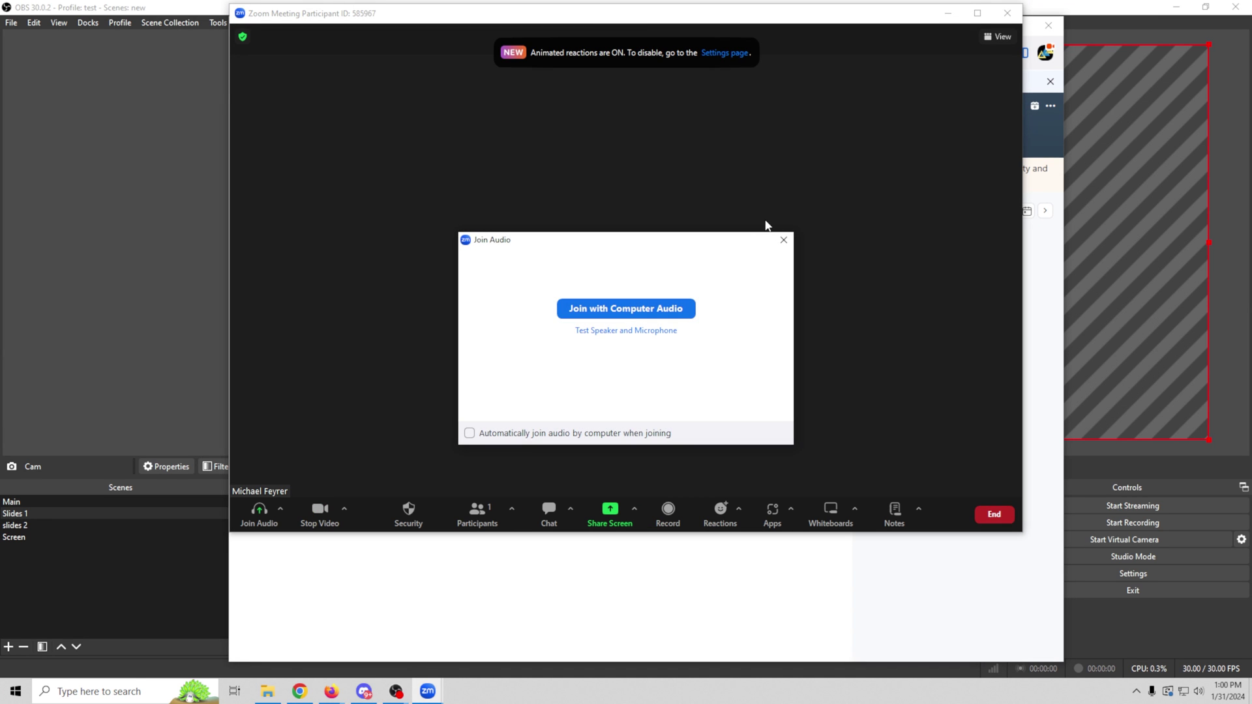
{"action": "left_click", "coordinate": [623, 311]}
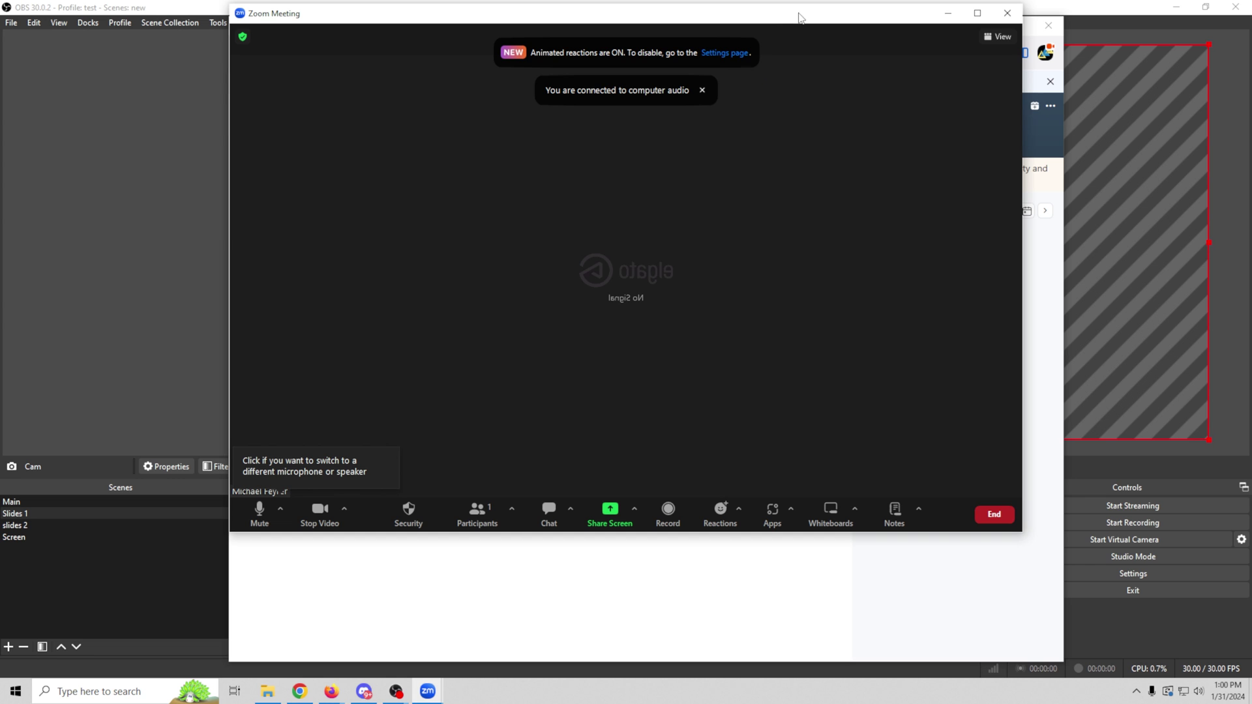
{"action": "left_click_drag", "start_coordinate": [800, 22], "coordinate": [839, 82]}
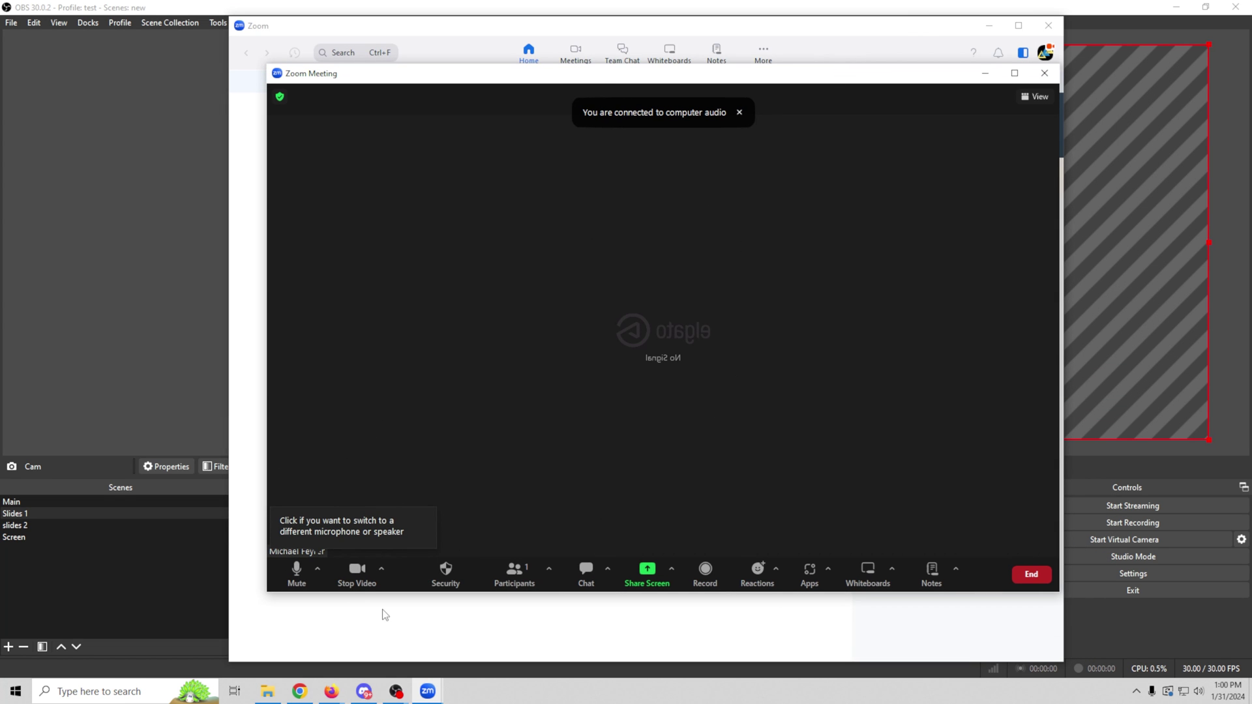
Step: Switch from the Zoom meeting to the OBS window with the test profile and start the virtual camera
{"action": "left_click", "coordinate": [381, 571]}
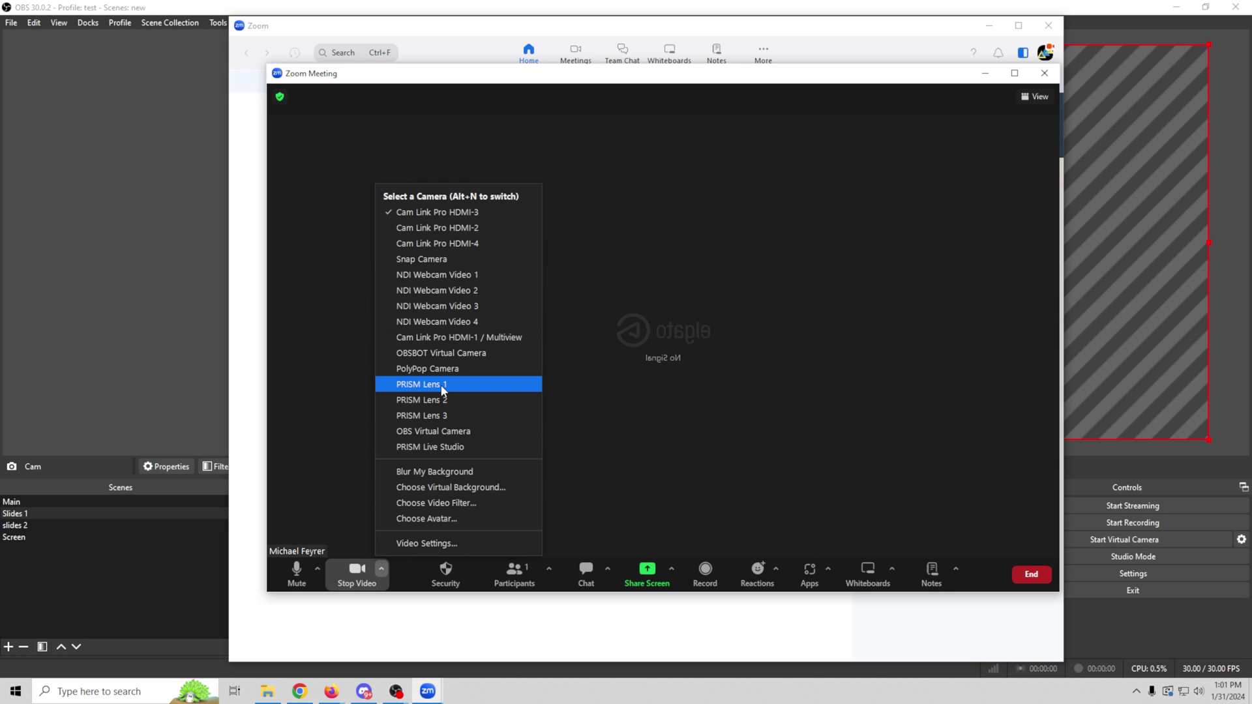
{"action": "left_click", "coordinate": [396, 692]}
{"action": "left_click", "coordinate": [458, 636]}
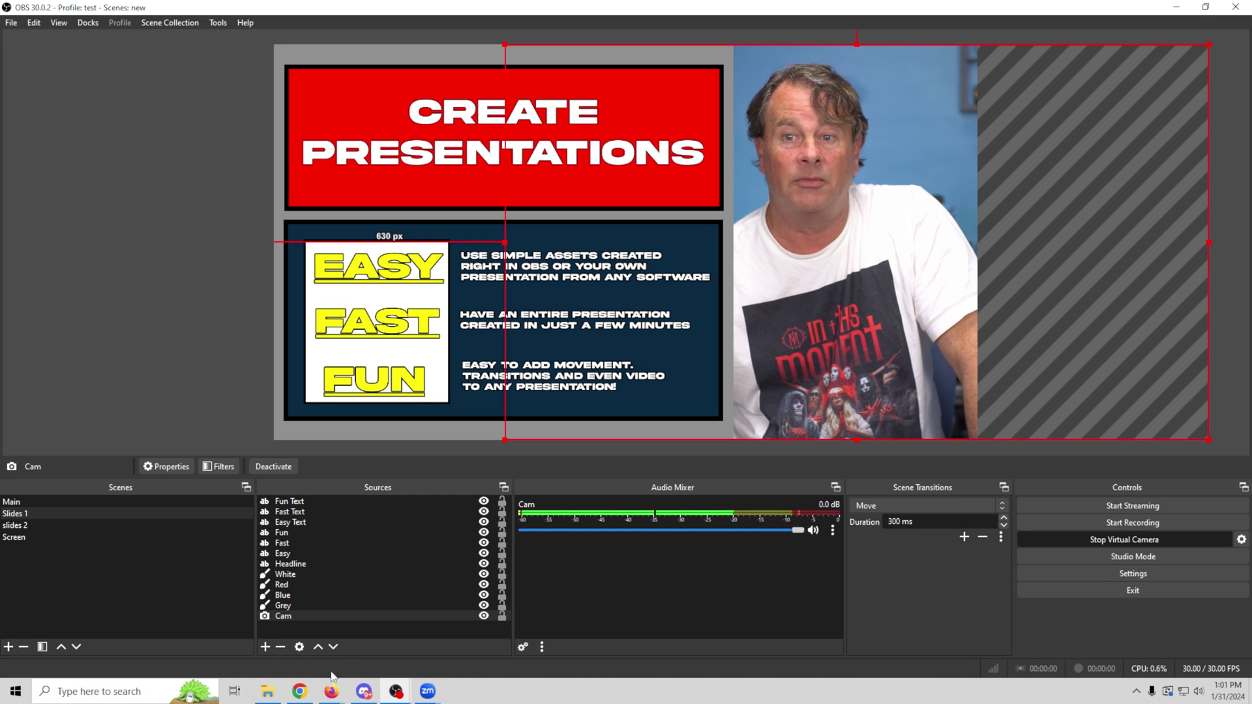
Step: Return to the Zoom meeting and select OBS Virtual Camera as its camera
{"action": "mouse_move", "coordinate": [427, 691]}
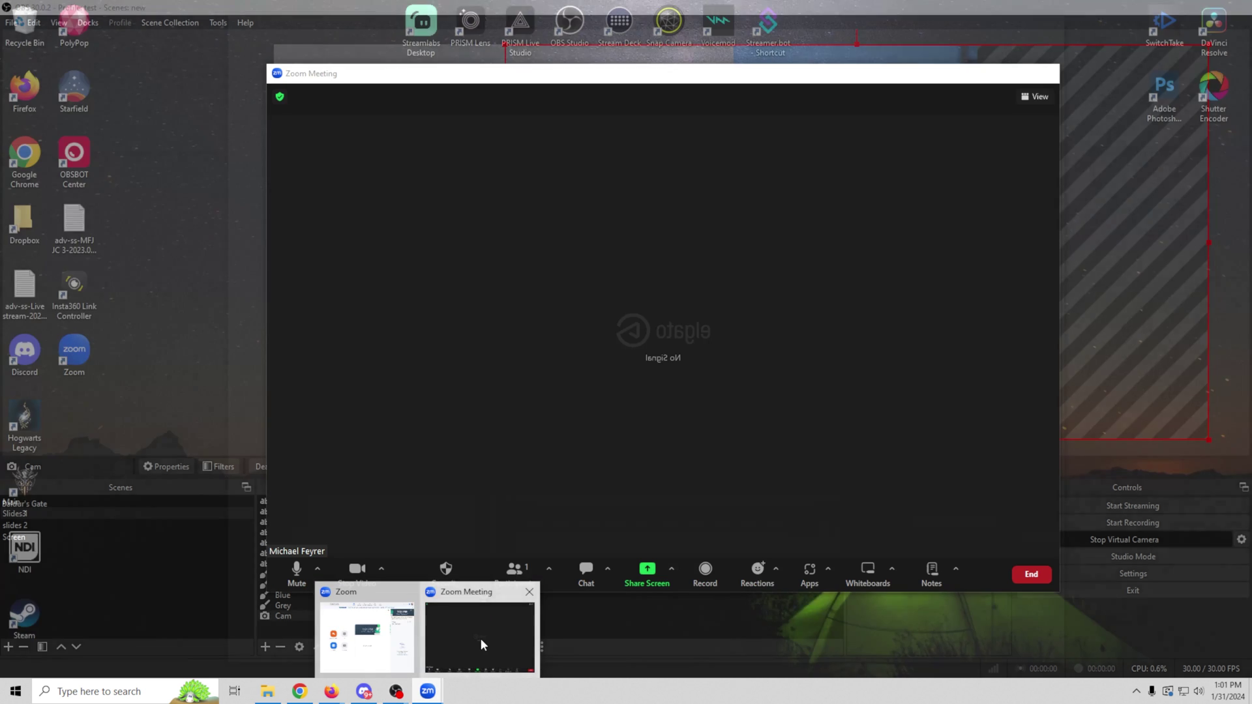
{"action": "left_click", "coordinate": [480, 638]}
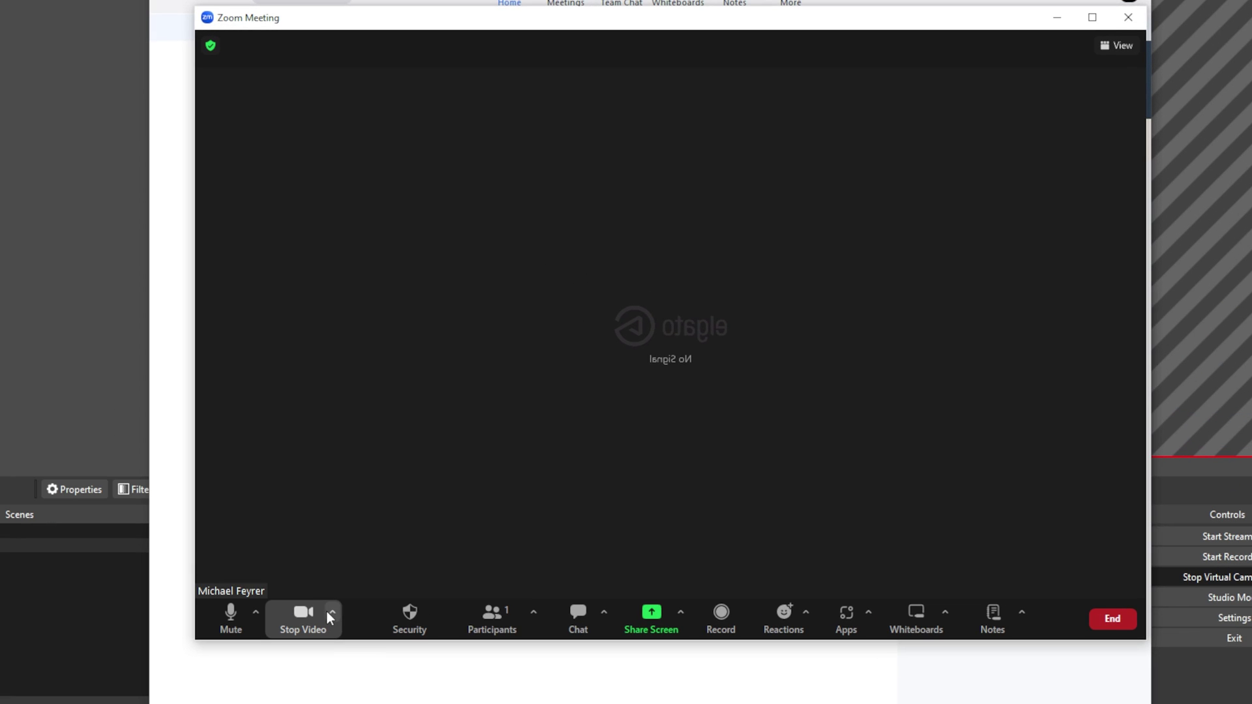
{"action": "left_click", "coordinate": [380, 569]}
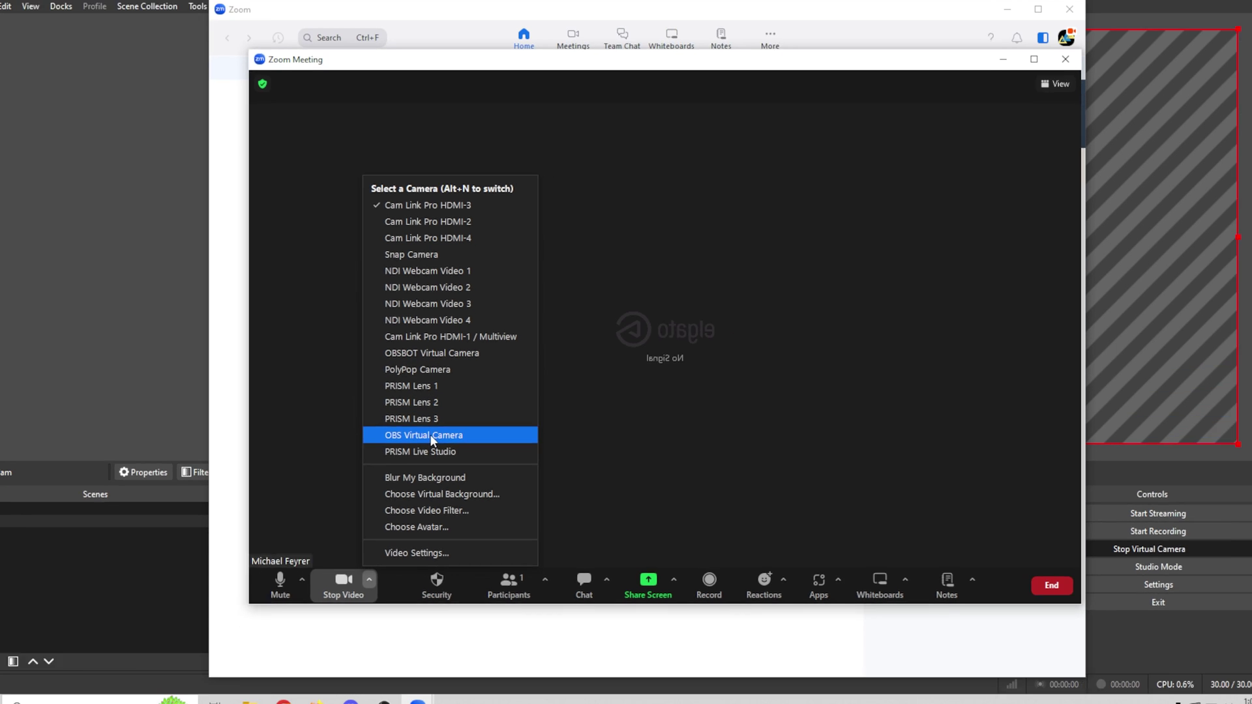
{"action": "left_click", "coordinate": [401, 447]}
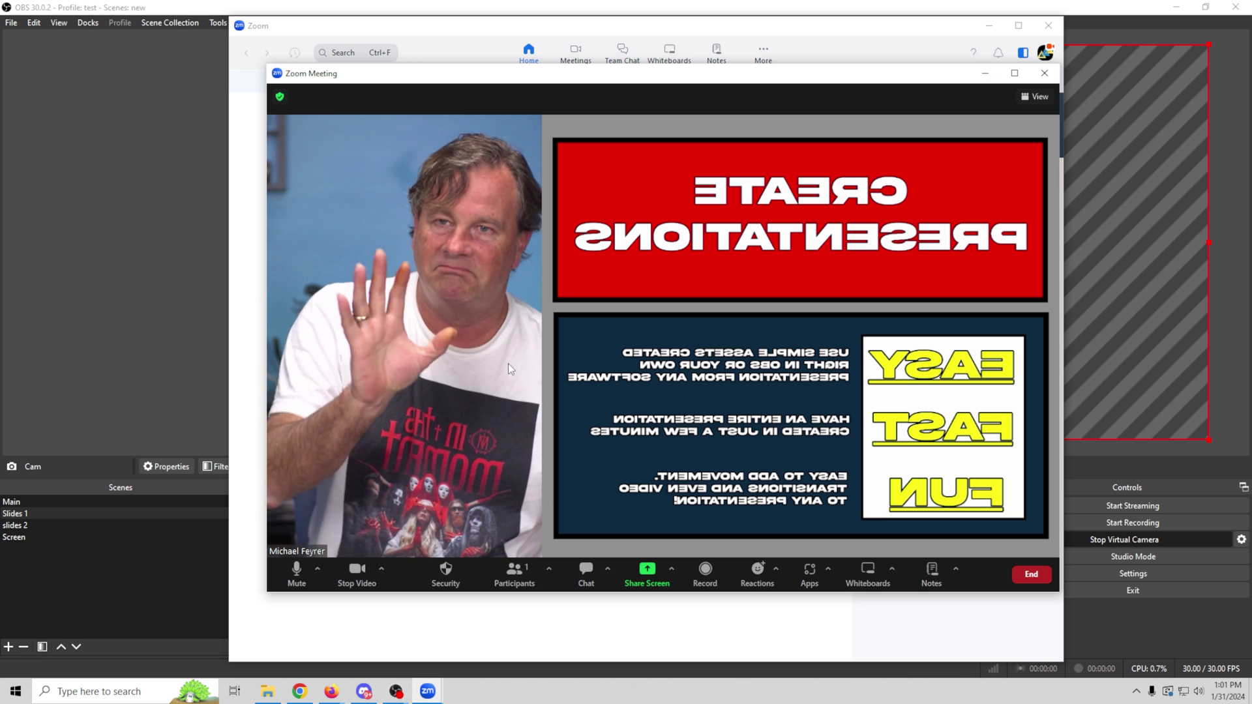
Step: Set the Zoom meeting's microphone to CABLE Output (VB-Audio Virtual Cable) and review the audio device list
{"action": "left_click", "coordinate": [316, 569]}
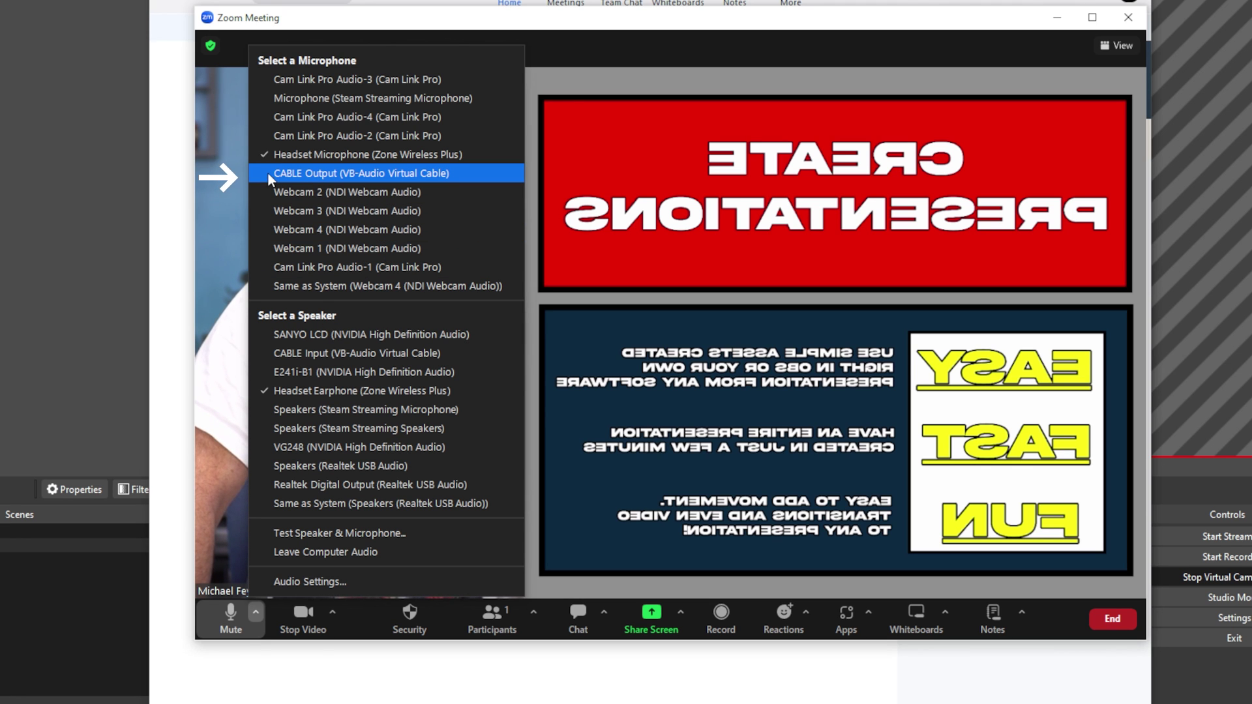
{"action": "left_click", "coordinate": [293, 173]}
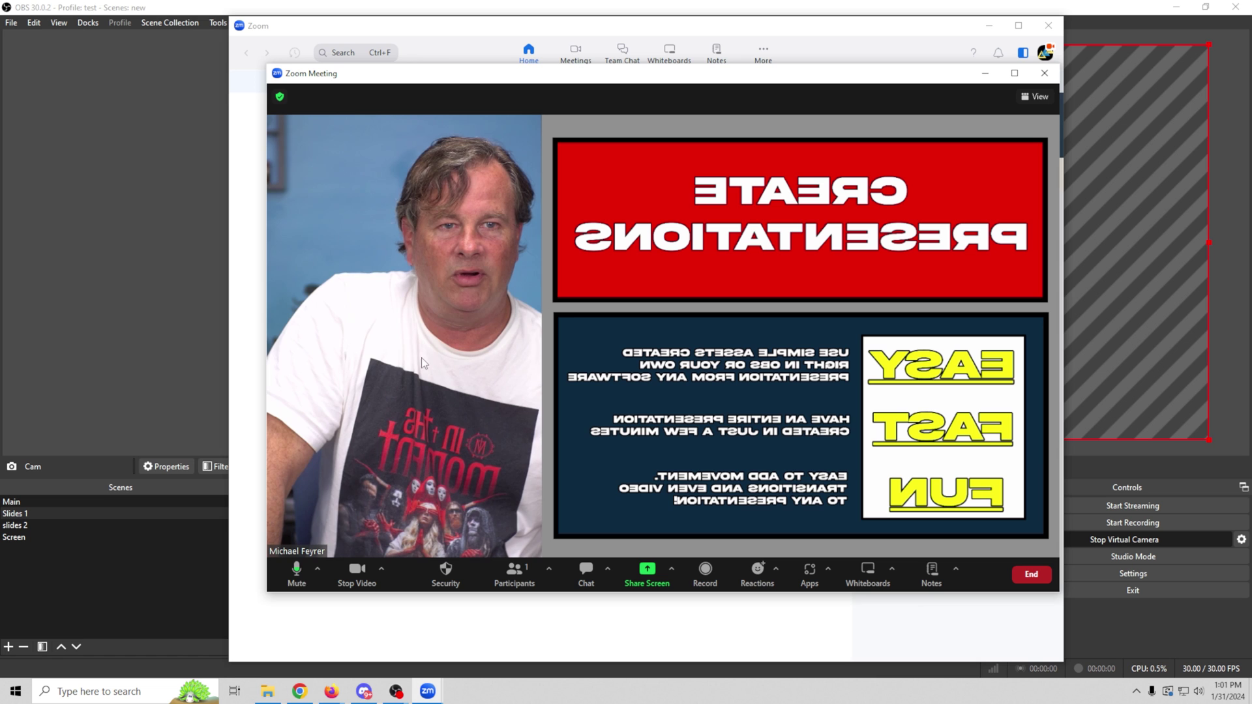
{"action": "left_click", "coordinate": [317, 571]}
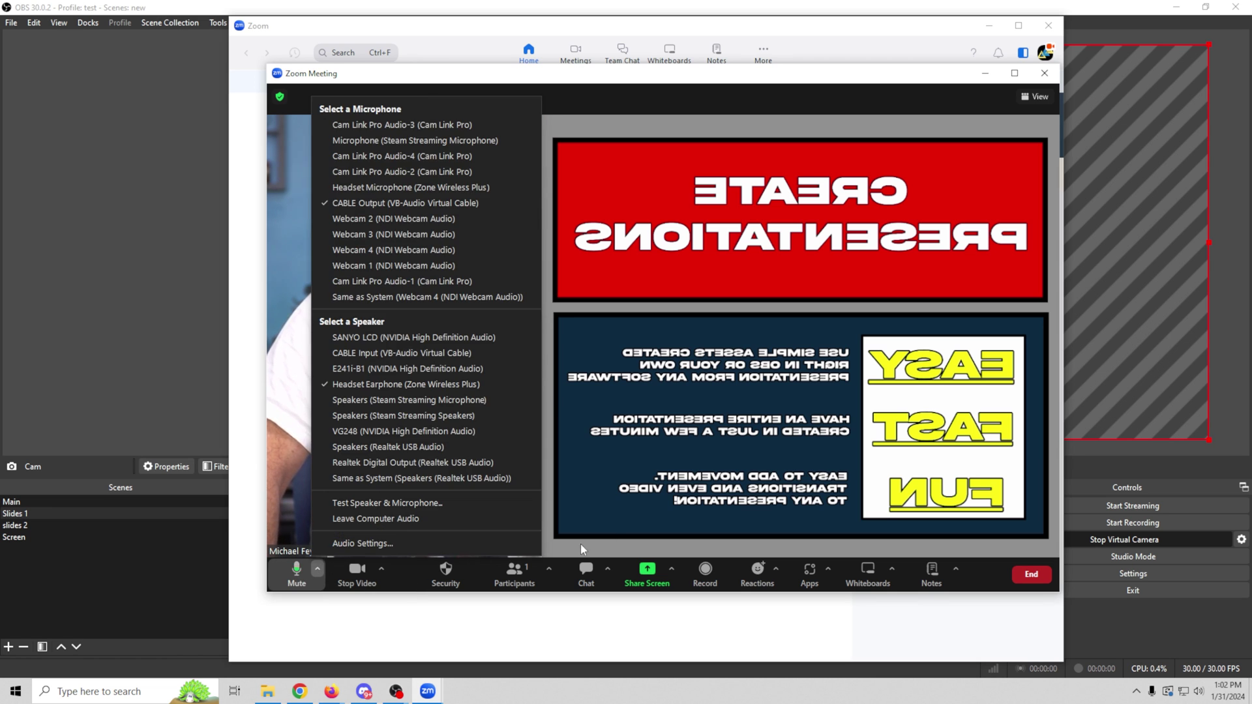
{"action": "left_click", "coordinate": [630, 92]}
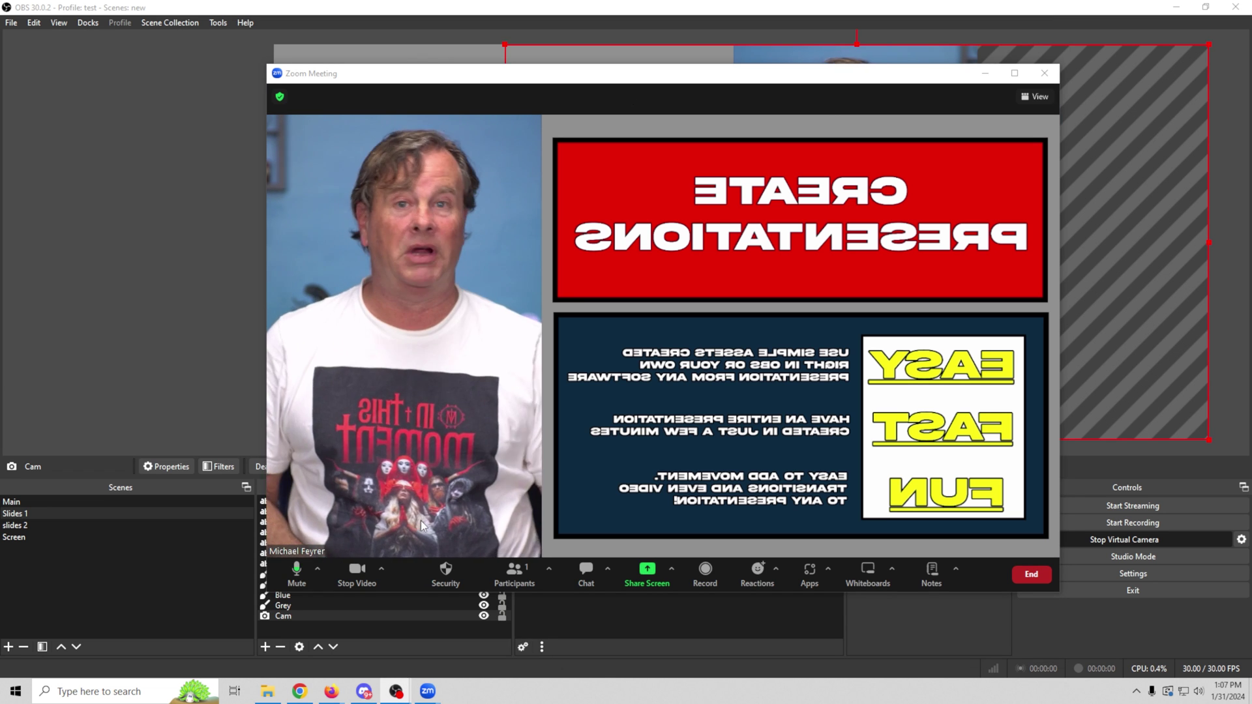
Step: Turn off Mirror my video in Zoom's video settings and return to the meeting
{"action": "left_click", "coordinate": [380, 570]}
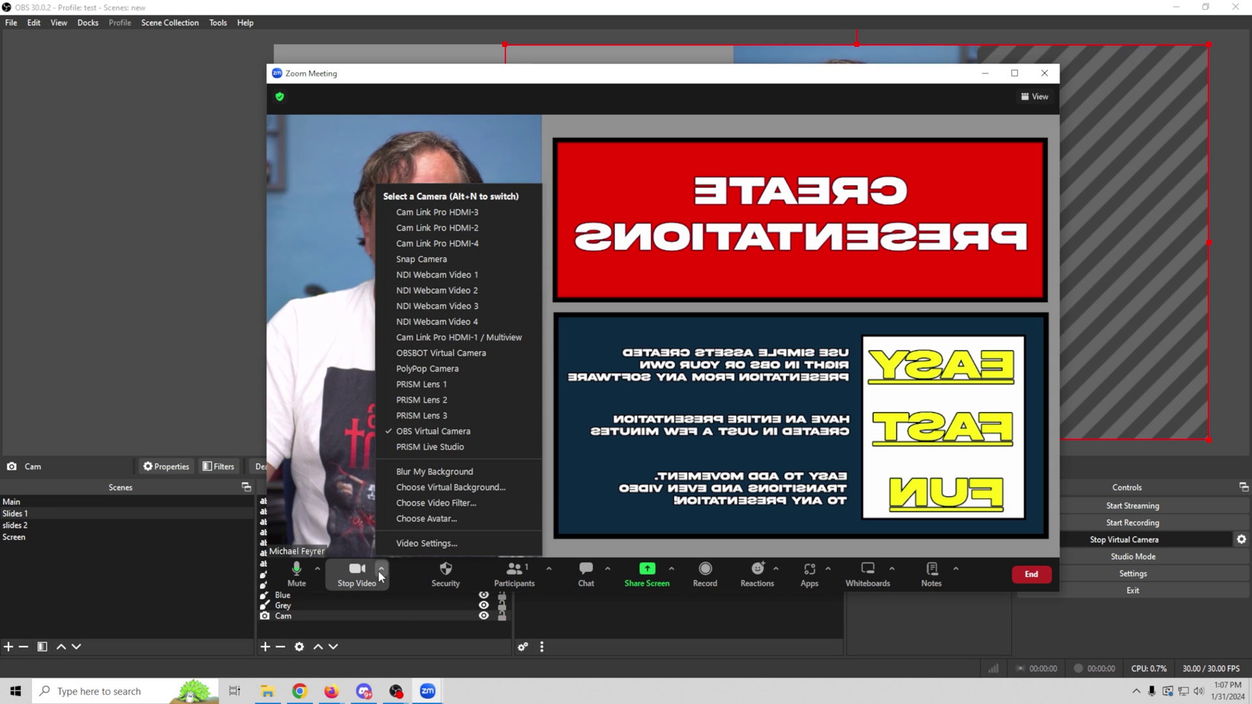
{"action": "left_click", "coordinate": [417, 544]}
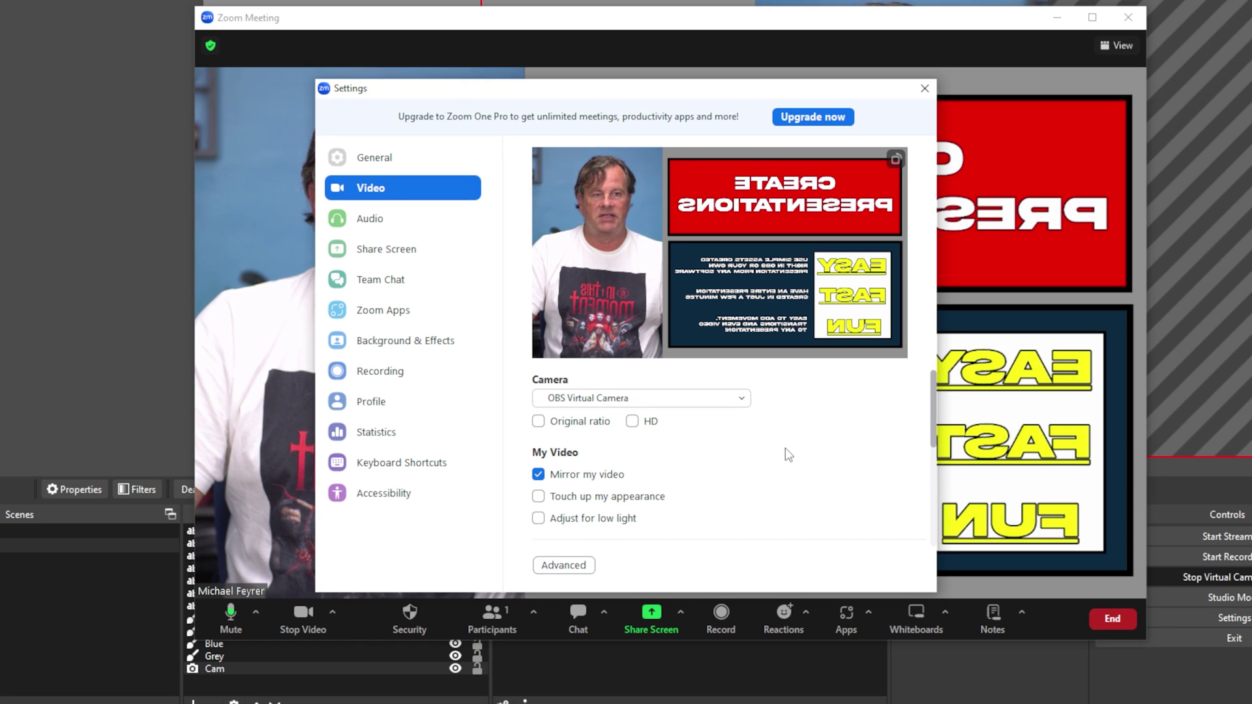
{"action": "left_click", "coordinate": [537, 476]}
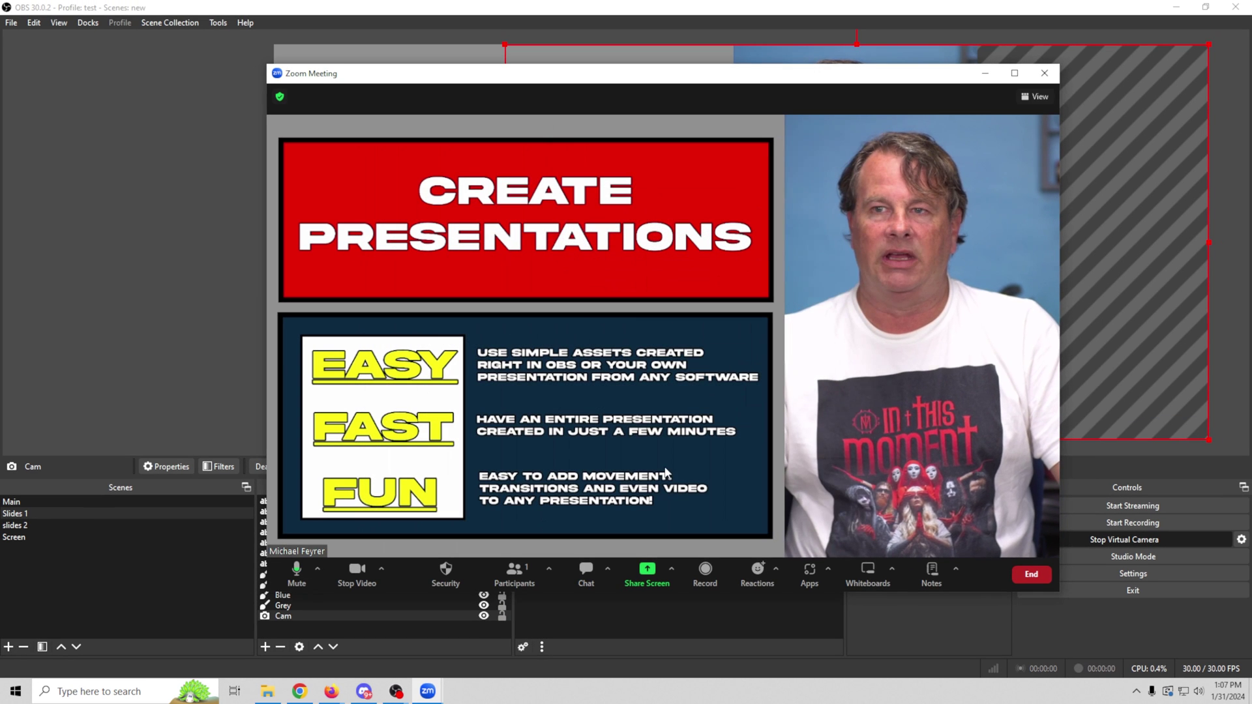
Step: Snap the Zoom meeting to one half of the screen with the OBS test profile window filling the other half
{"action": "left_click_drag", "start_coordinate": [708, 77], "coordinate": [591, 105]}
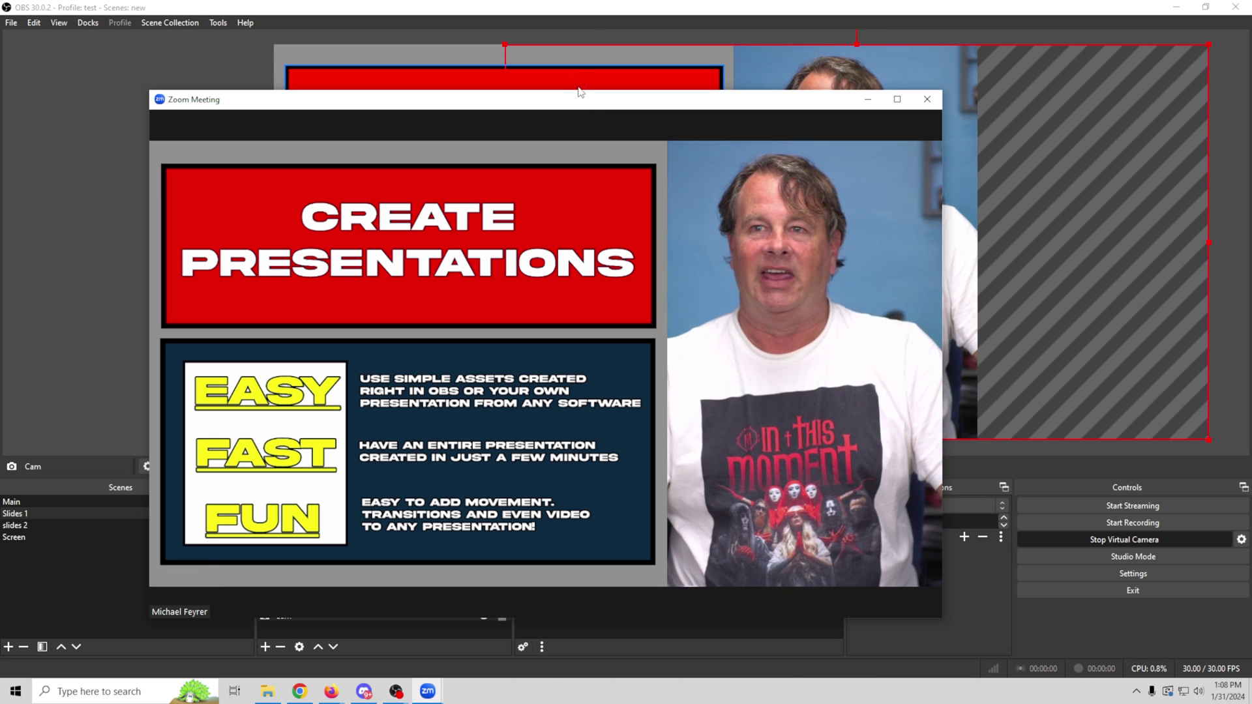
{"action": "left_click_drag", "start_coordinate": [578, 104], "coordinate": [1251, 176]}
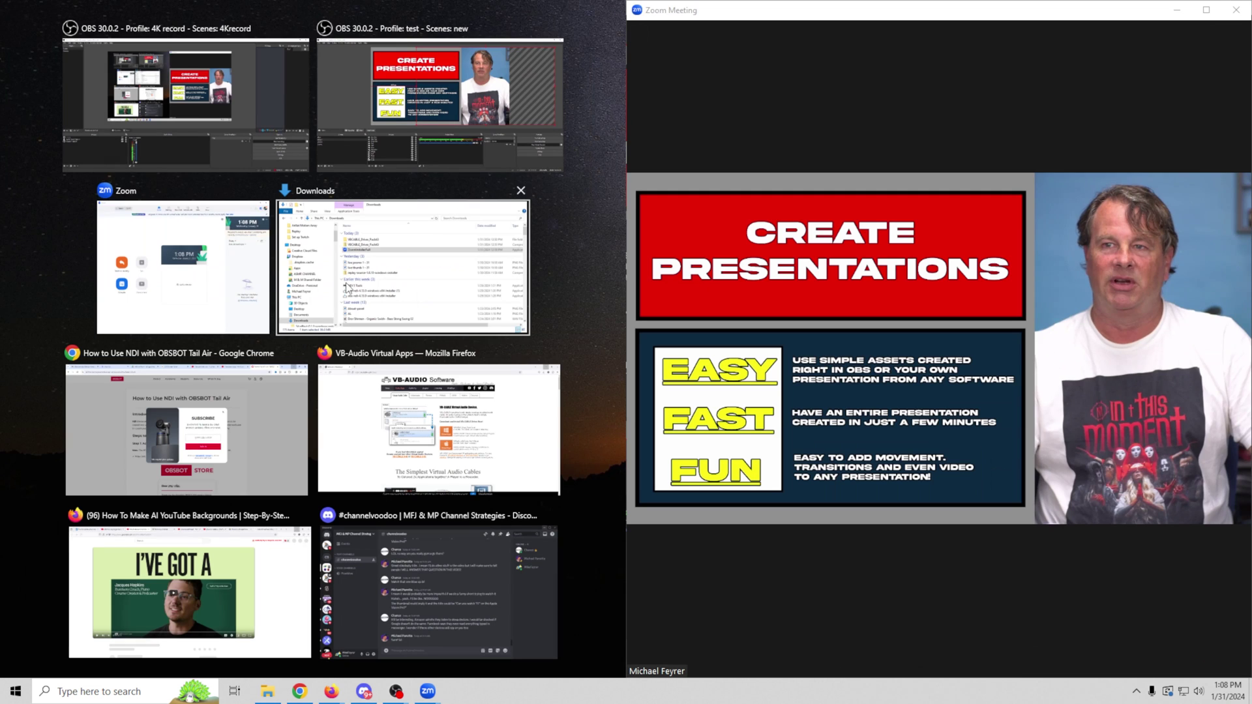
{"action": "left_click", "coordinate": [340, 108]}
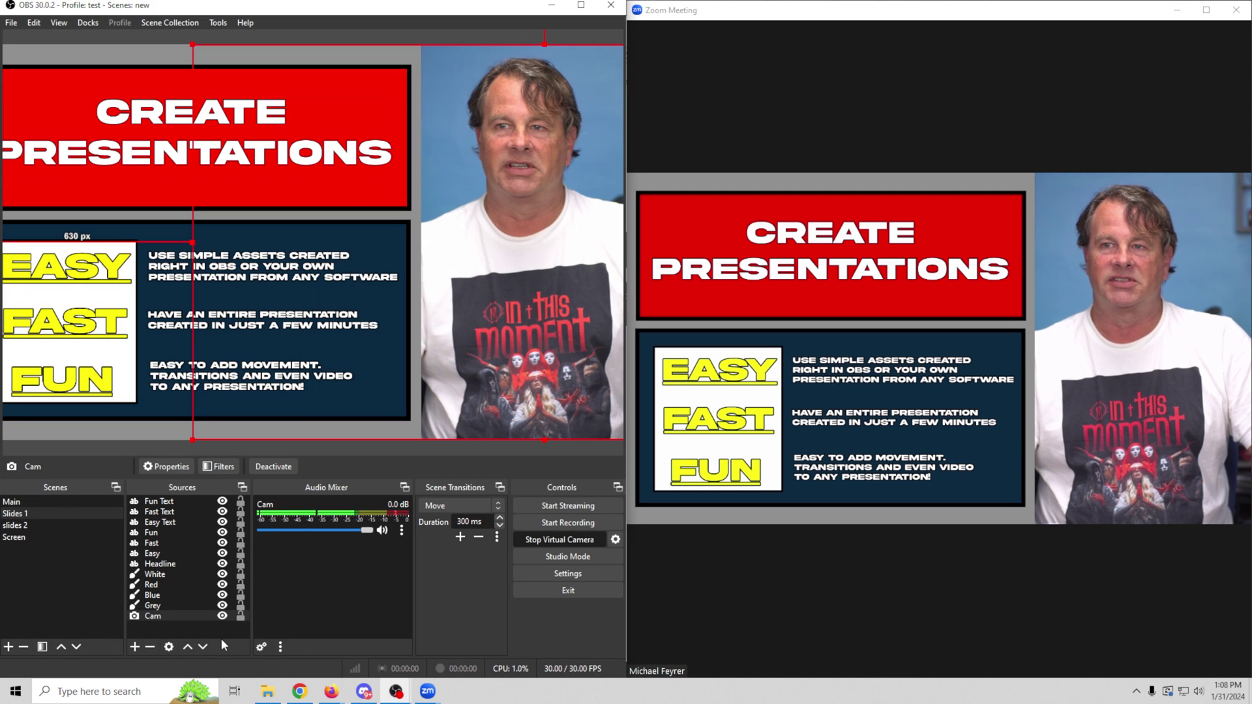
Step: Check the virtual camera feed in Zoom by switching OBS scenes to slides 2, Slides 1, Main and back to Slides 1
{"action": "left_click", "coordinate": [18, 526]}
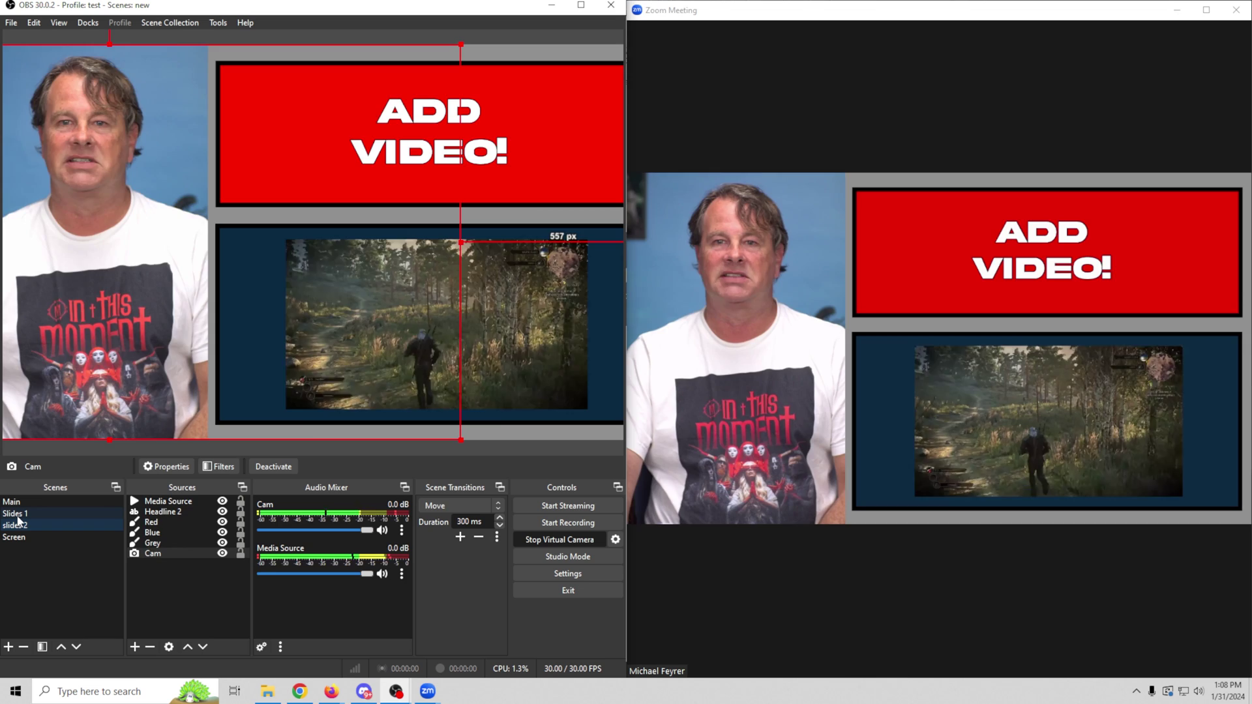
{"action": "left_click", "coordinate": [18, 515]}
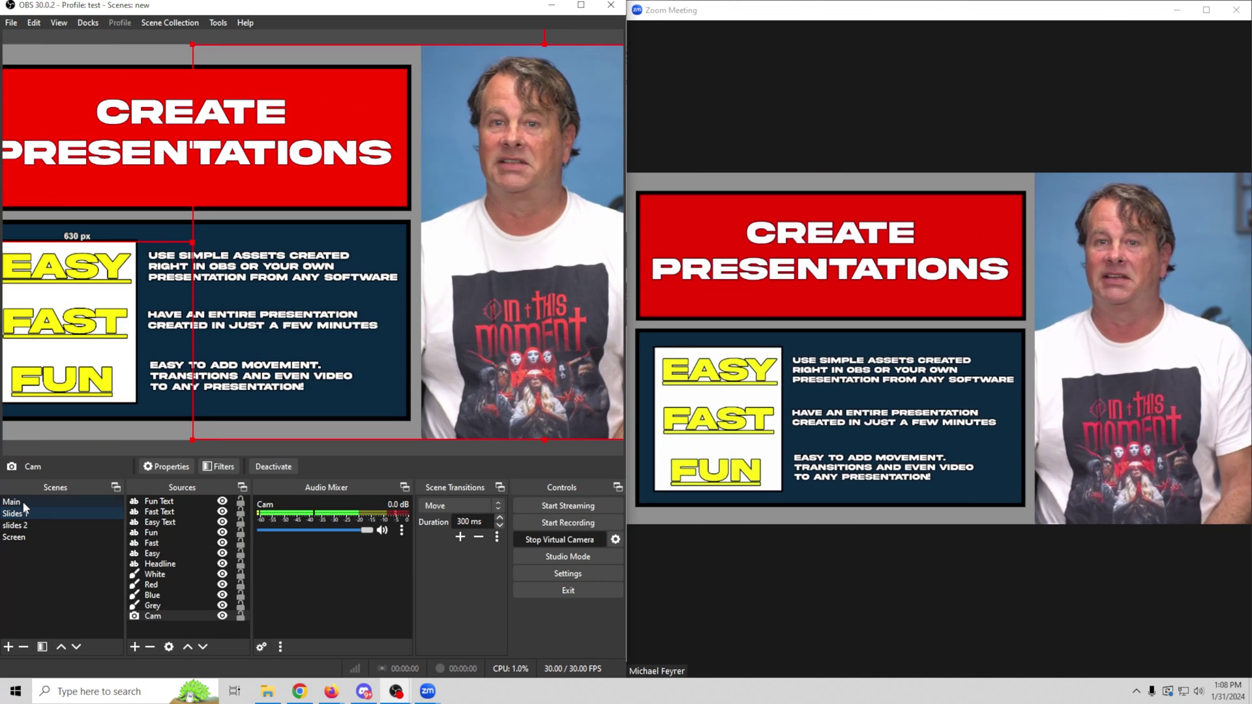
{"action": "left_click", "coordinate": [22, 502]}
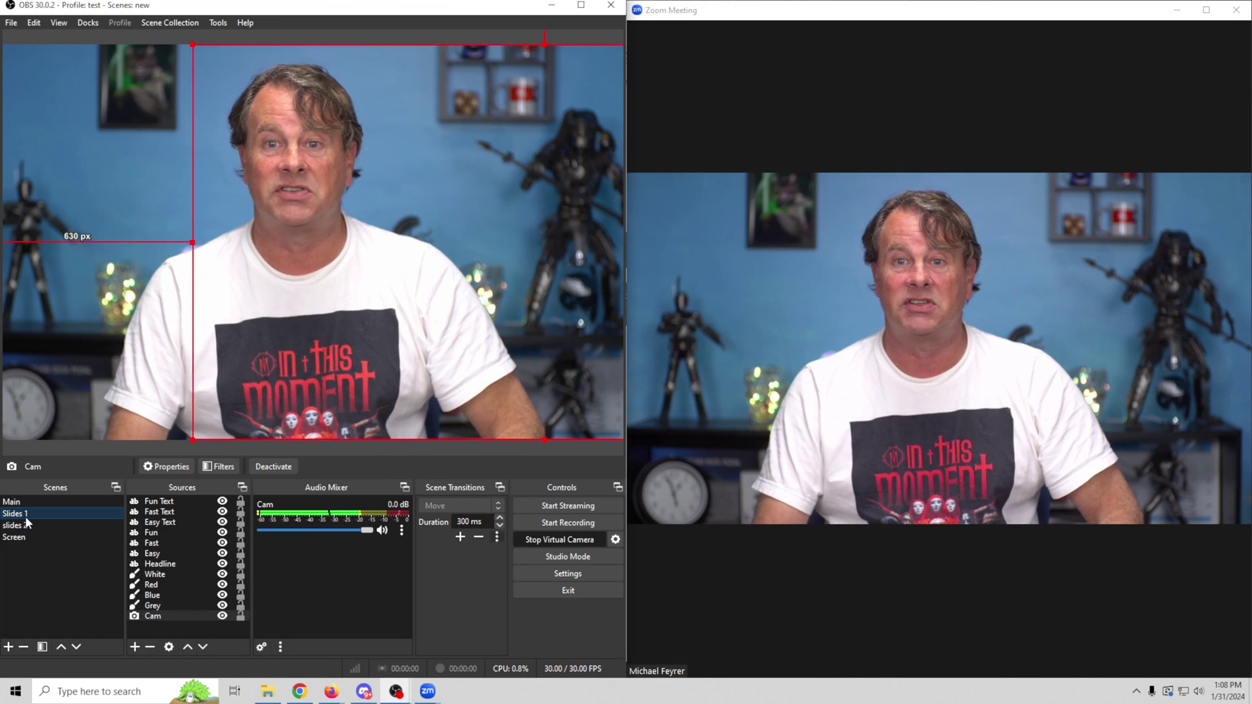
{"action": "left_click", "coordinate": [26, 516]}
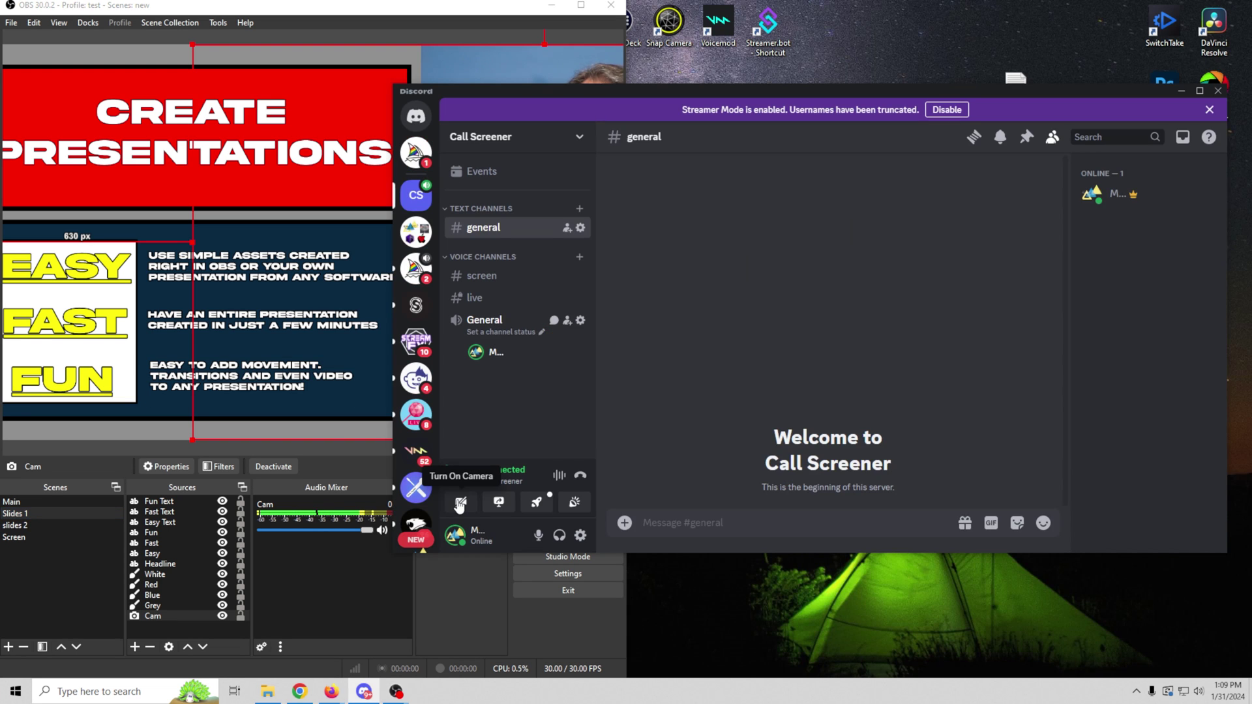
Step: In the Discord voice channel, turn on the camera and select OBS Virtual Camera as its source
{"action": "left_click", "coordinate": [461, 504]}
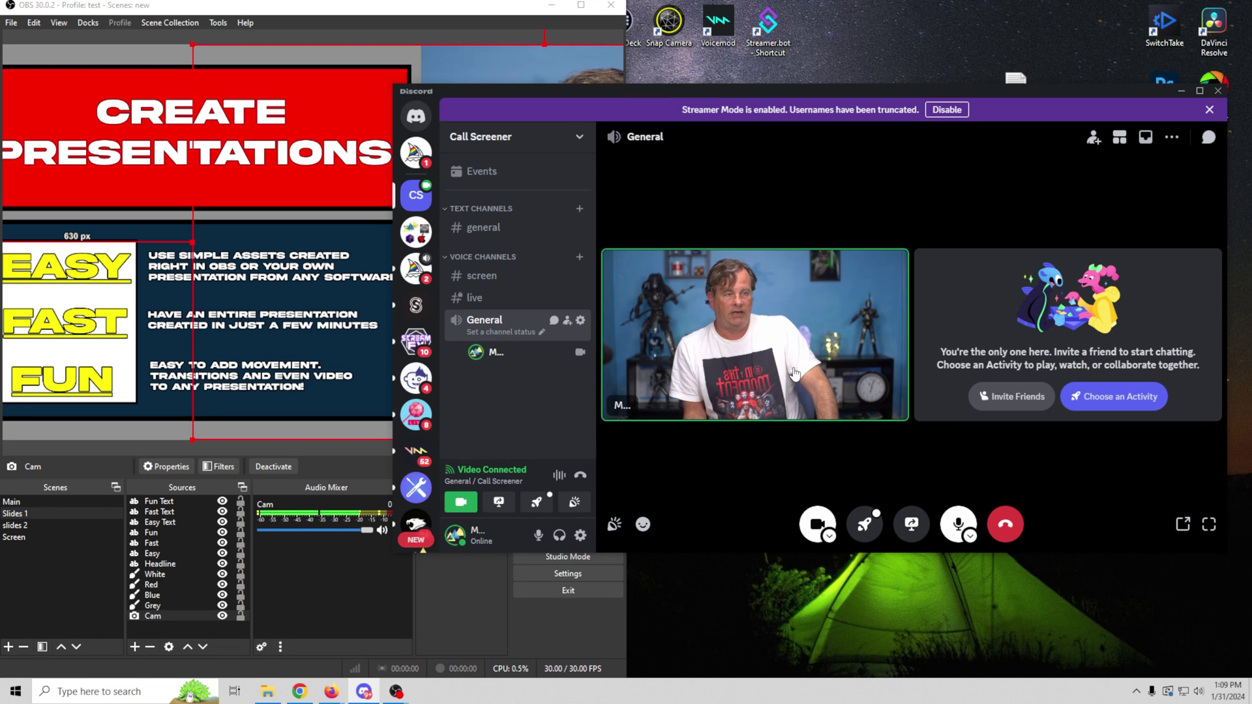
{"action": "left_click", "coordinate": [828, 536]}
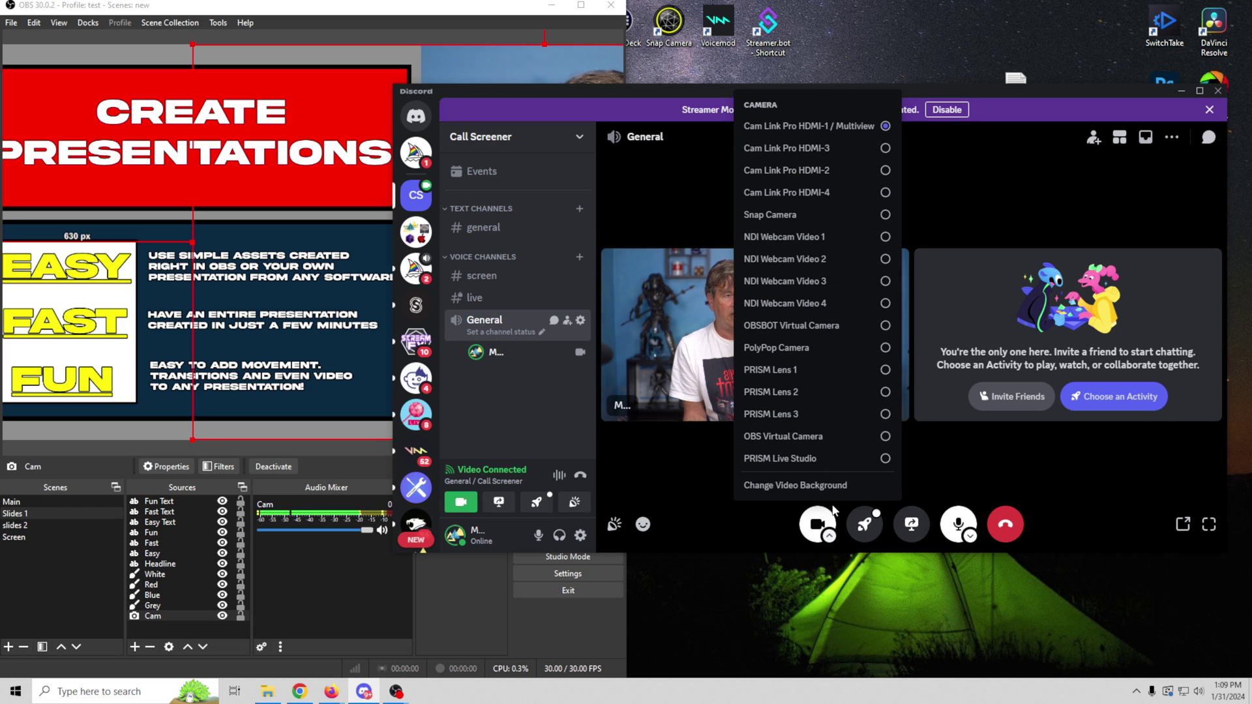
{"action": "left_click", "coordinate": [791, 443]}
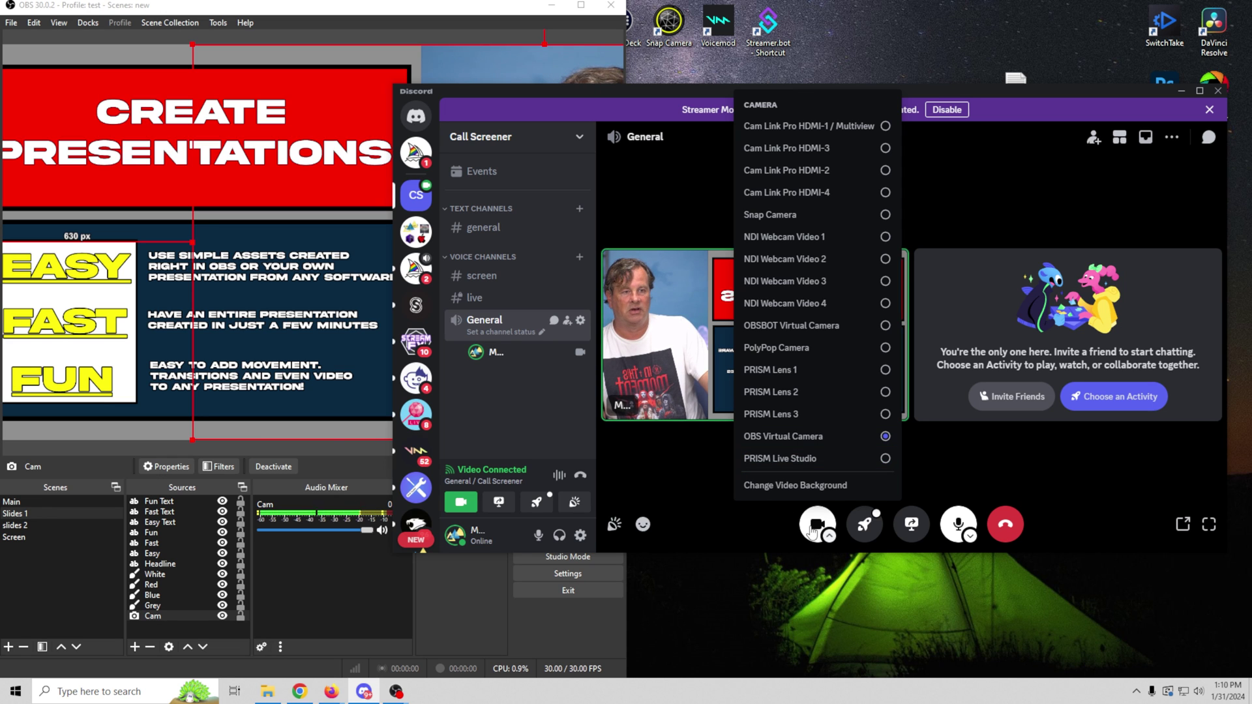
Step: Review the Discord call's audio input device, then examine the microphone and camera selections in the Voice & Video settings
{"action": "left_click", "coordinate": [972, 538]}
{"action": "left_click", "coordinate": [971, 539]}
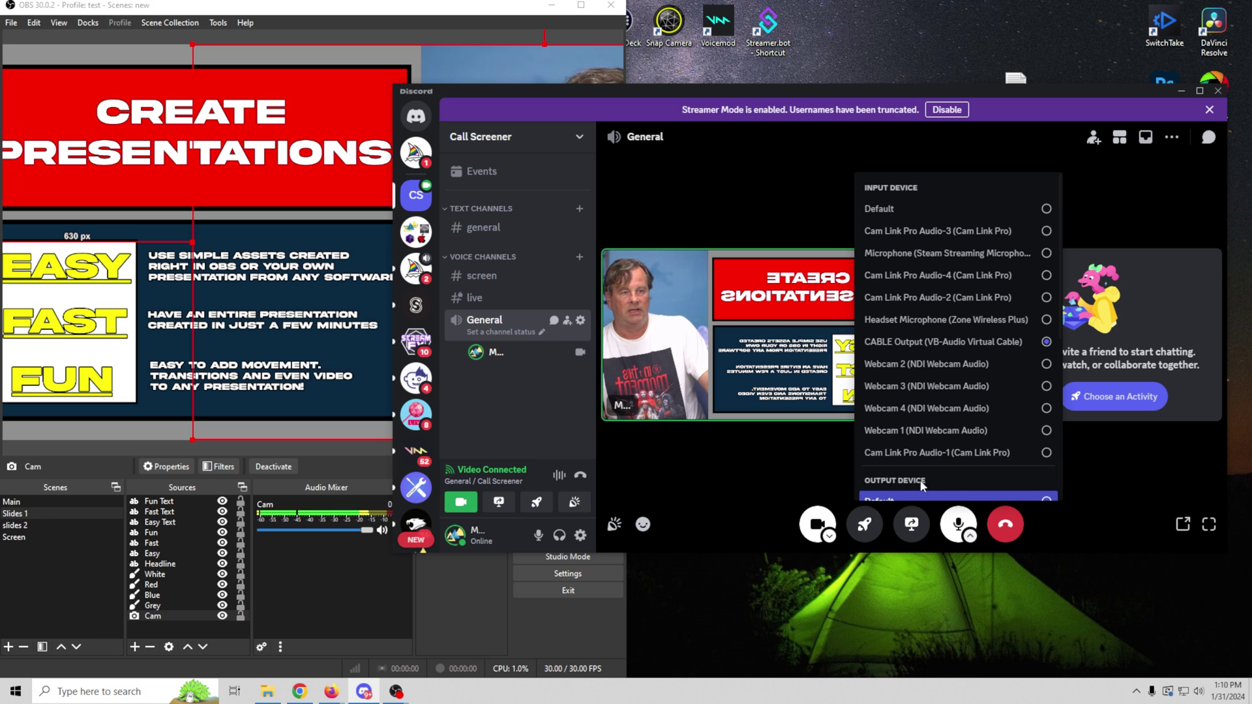
{"action": "left_click", "coordinate": [830, 537]}
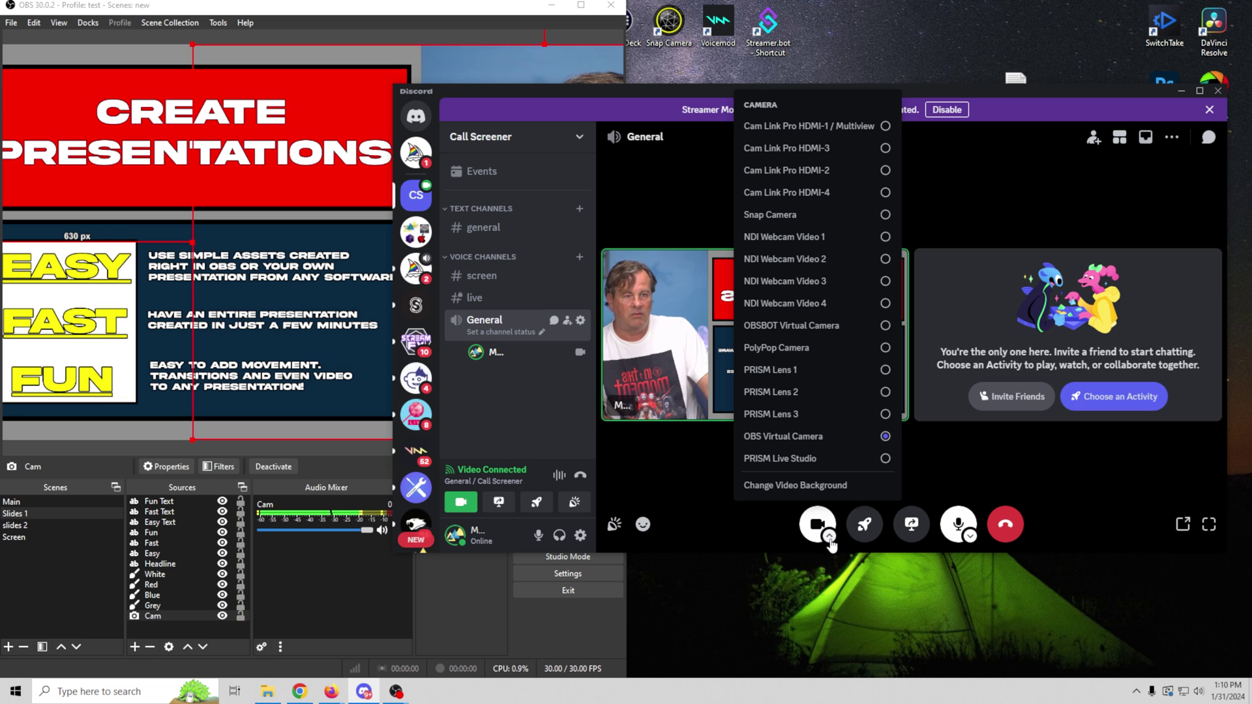
{"action": "left_click", "coordinate": [795, 485]}
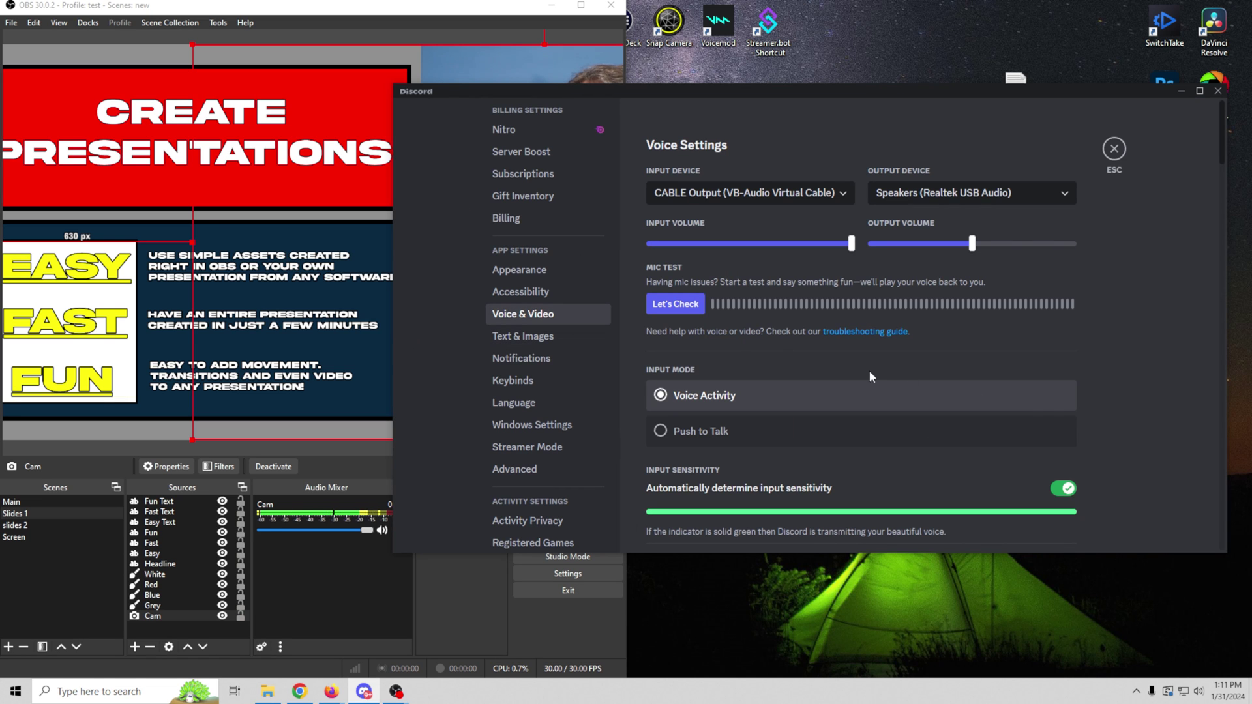
{"action": "scroll", "coordinate": [1135, 456], "scroll_direction": "down", "scroll_amount": 8}
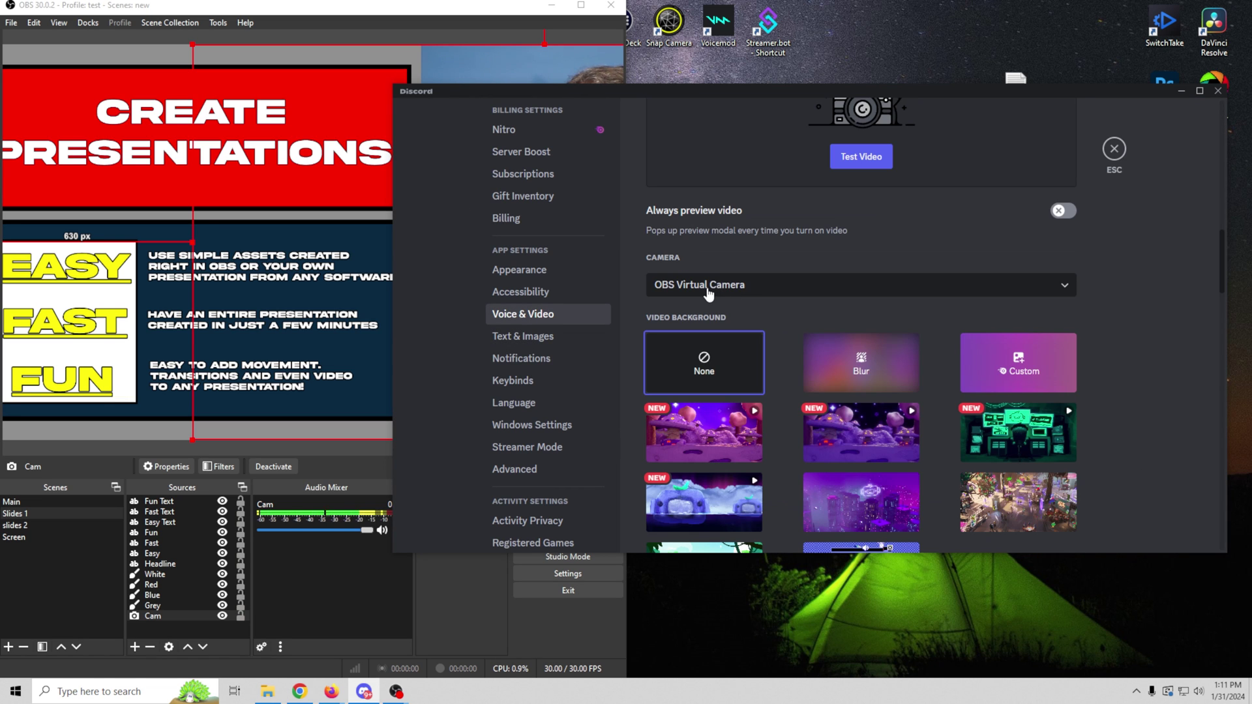
Step: Turn on Always preview video and review the remaining camera, background, voice processing and debugging options in Discord's Voice & Video settings
{"action": "scroll", "coordinate": [1162, 415], "scroll_direction": "down", "scroll_amount": 5}
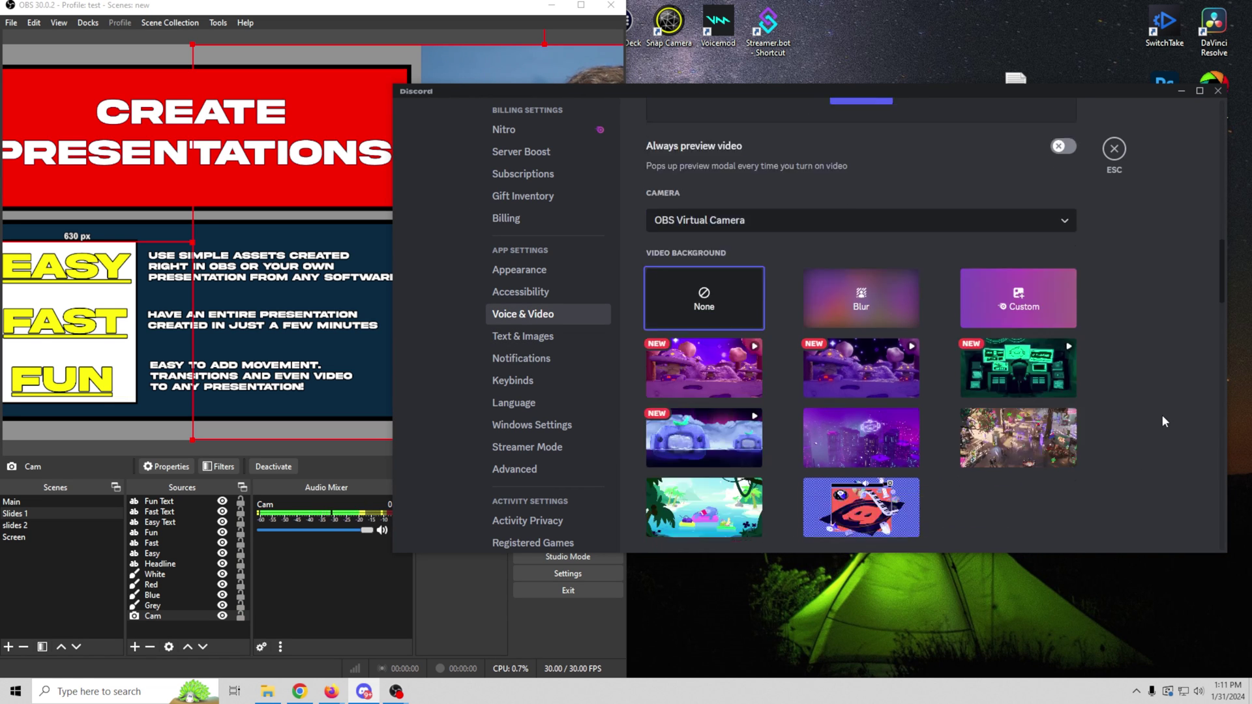
{"action": "scroll", "coordinate": [1163, 415], "scroll_direction": "down", "scroll_amount": 2}
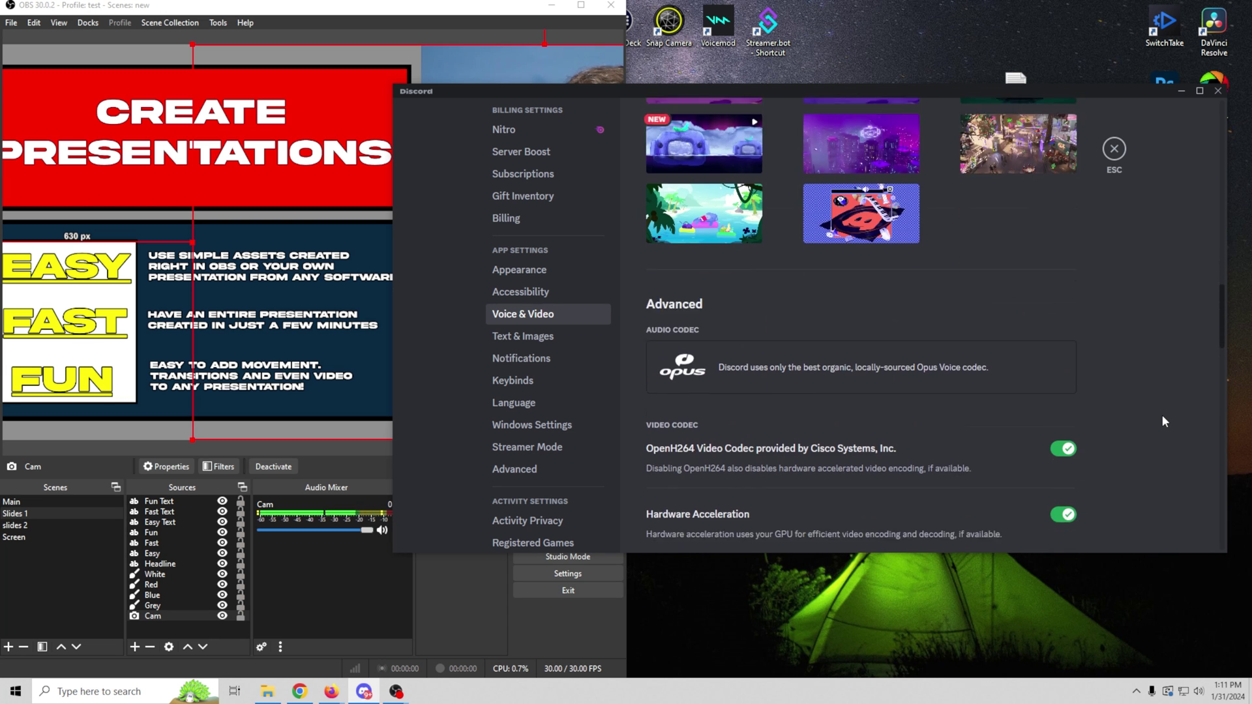
{"action": "scroll", "coordinate": [878, 413], "scroll_direction": "down", "scroll_amount": 5}
{"action": "scroll", "coordinate": [877, 414], "scroll_direction": "up", "scroll_amount": 3}
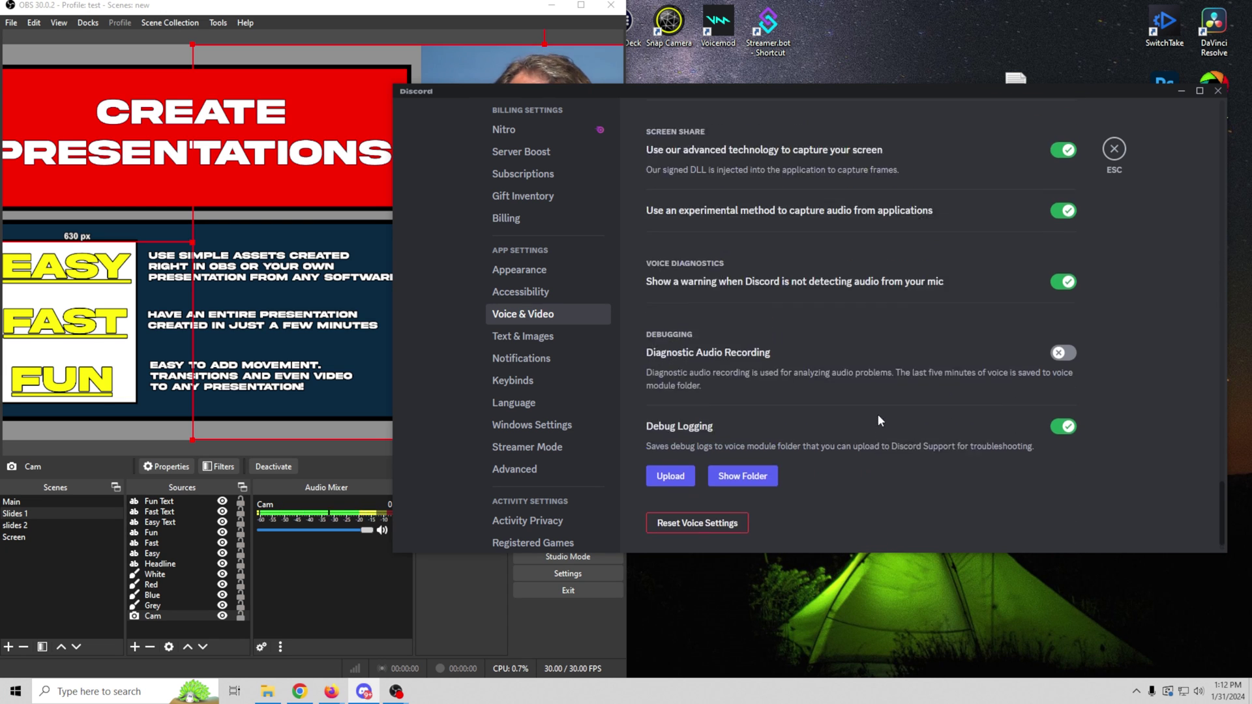
{"action": "scroll", "coordinate": [875, 424], "scroll_direction": "up", "scroll_amount": 10}
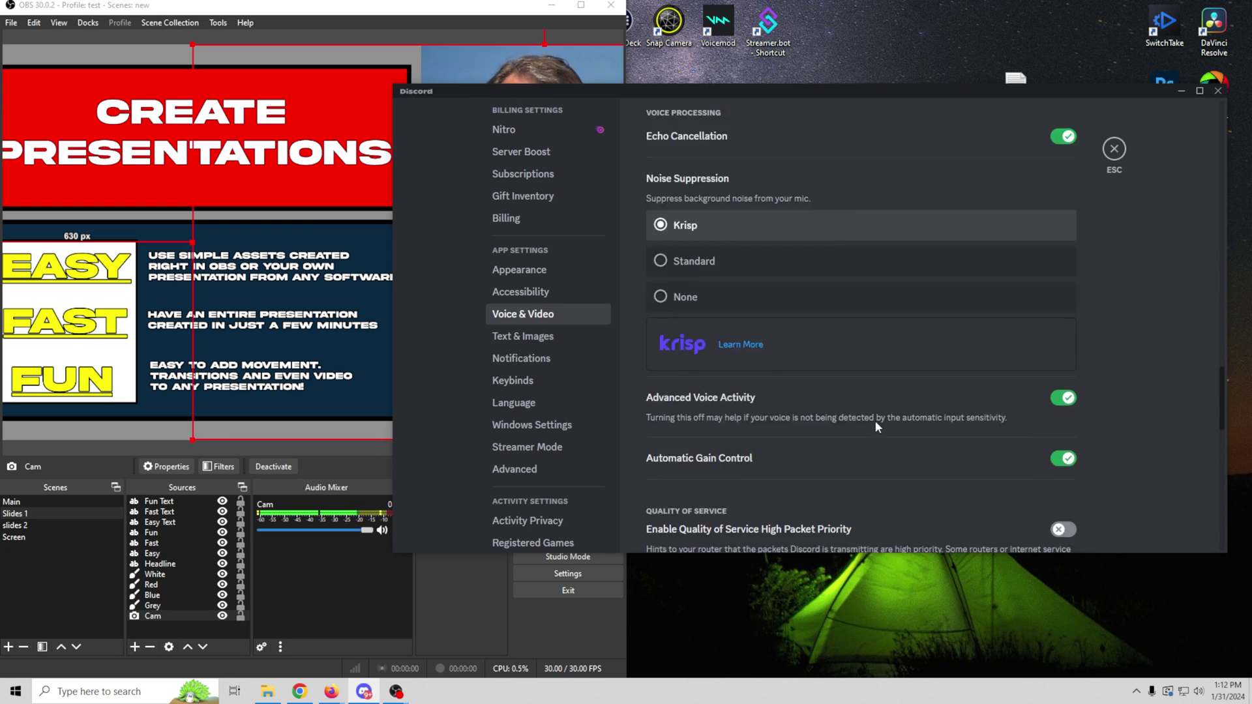
{"action": "scroll", "coordinate": [875, 426], "scroll_direction": "down", "scroll_amount": 4}
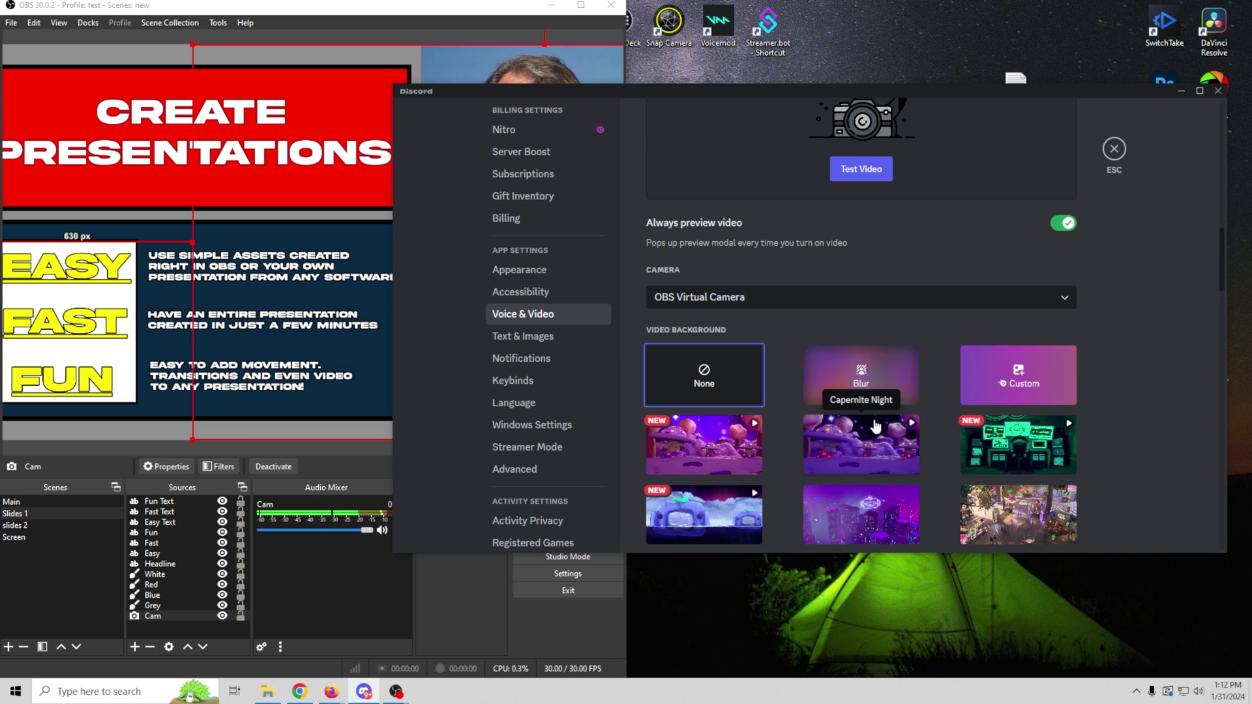
{"action": "scroll", "coordinate": [1009, 325], "scroll_direction": "up", "scroll_amount": 10}
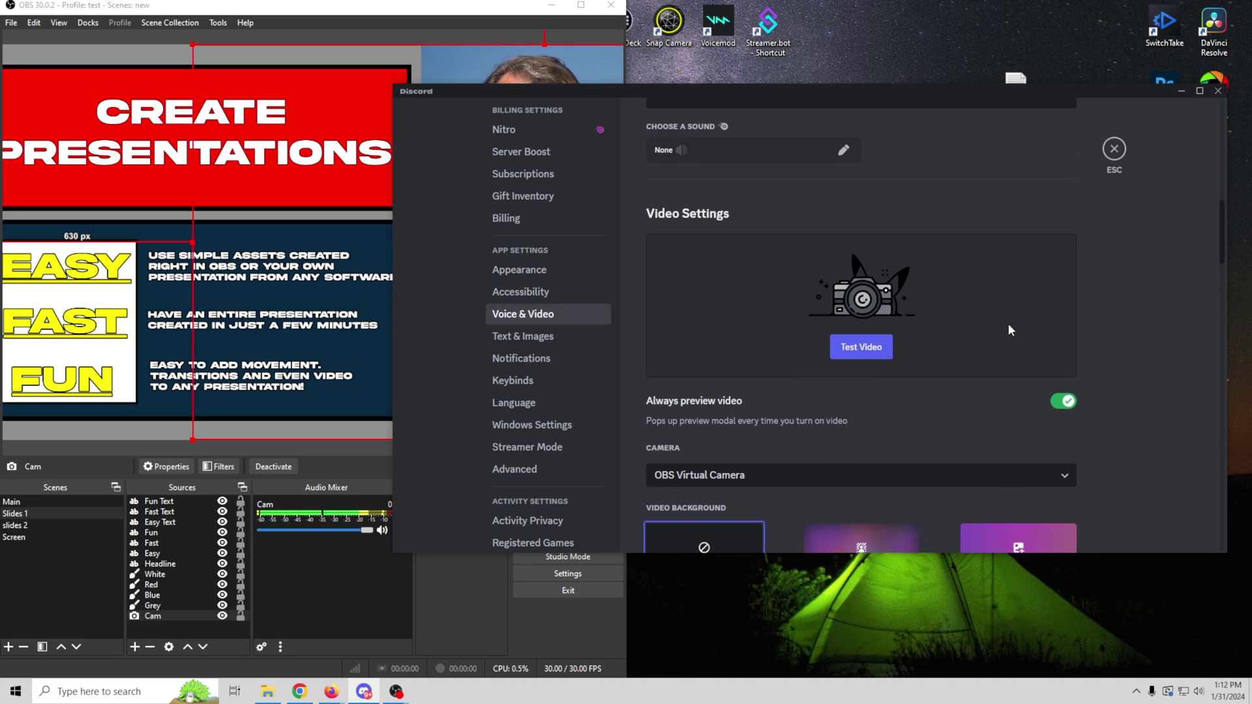
{"action": "scroll", "coordinate": [1008, 330], "scroll_direction": "up", "scroll_amount": 2}
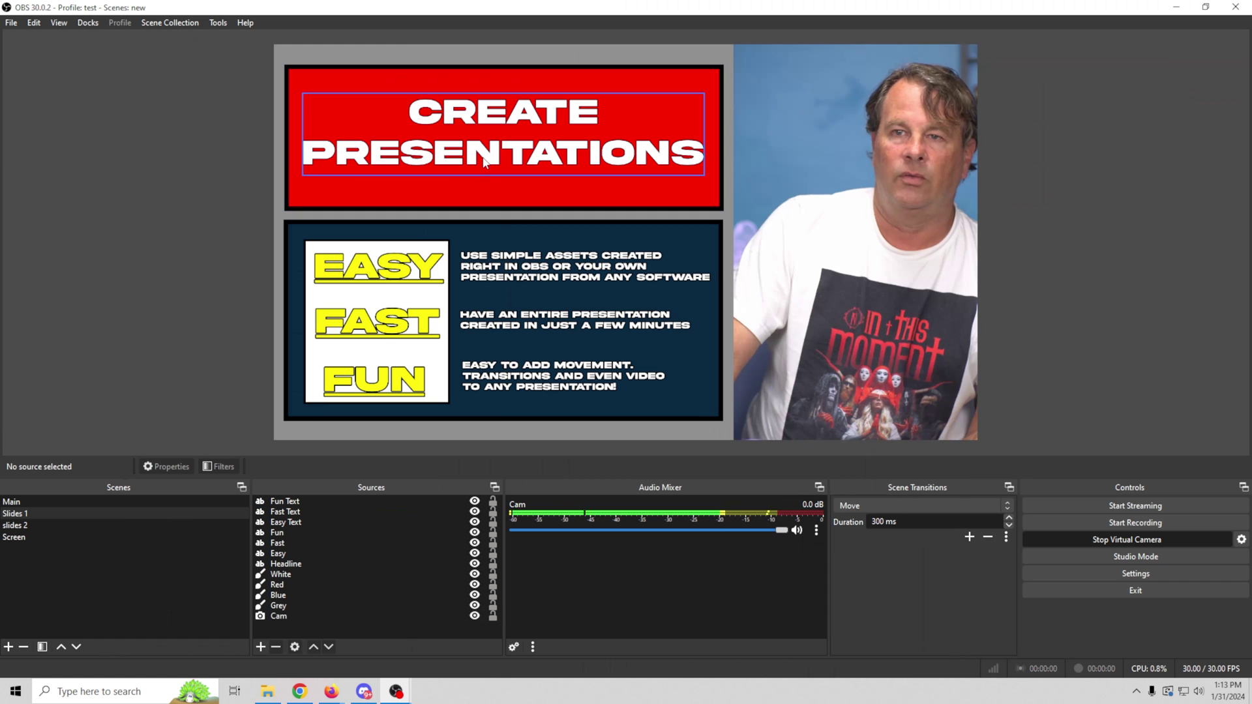
{"action": "left_click", "coordinate": [484, 162]}
{"action": "left_click", "coordinate": [486, 160]}
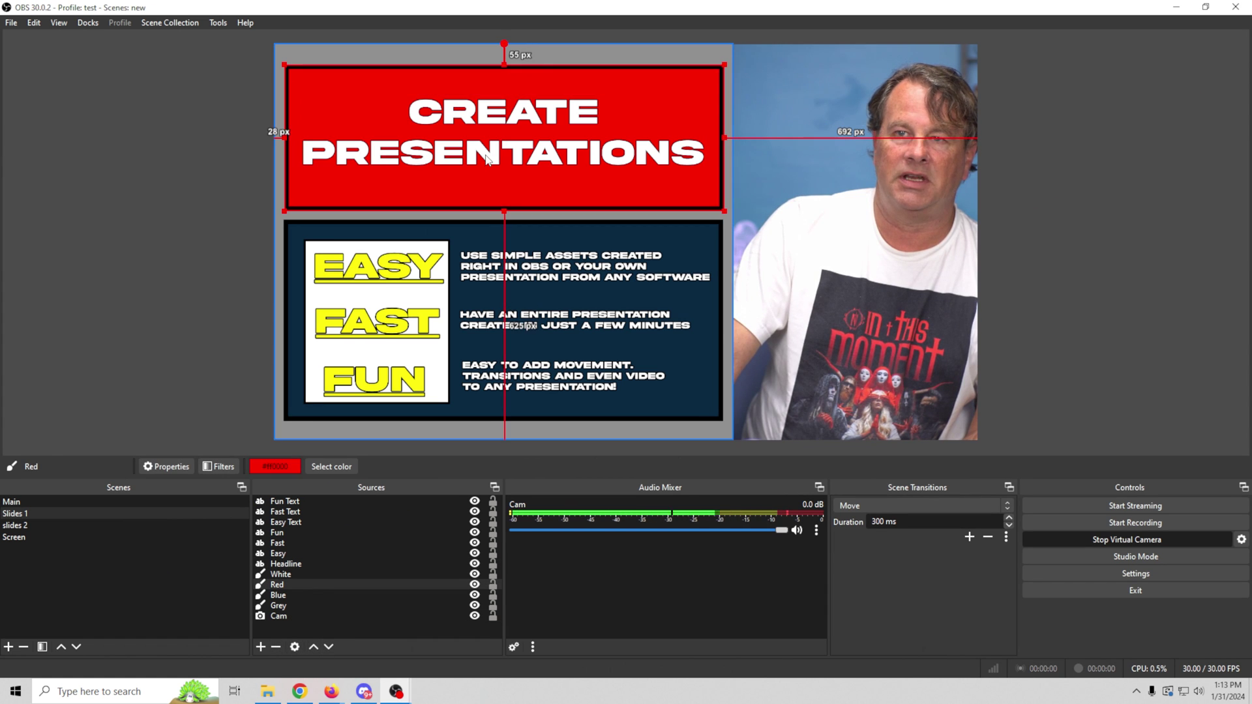
{"action": "right_click", "coordinate": [490, 159]}
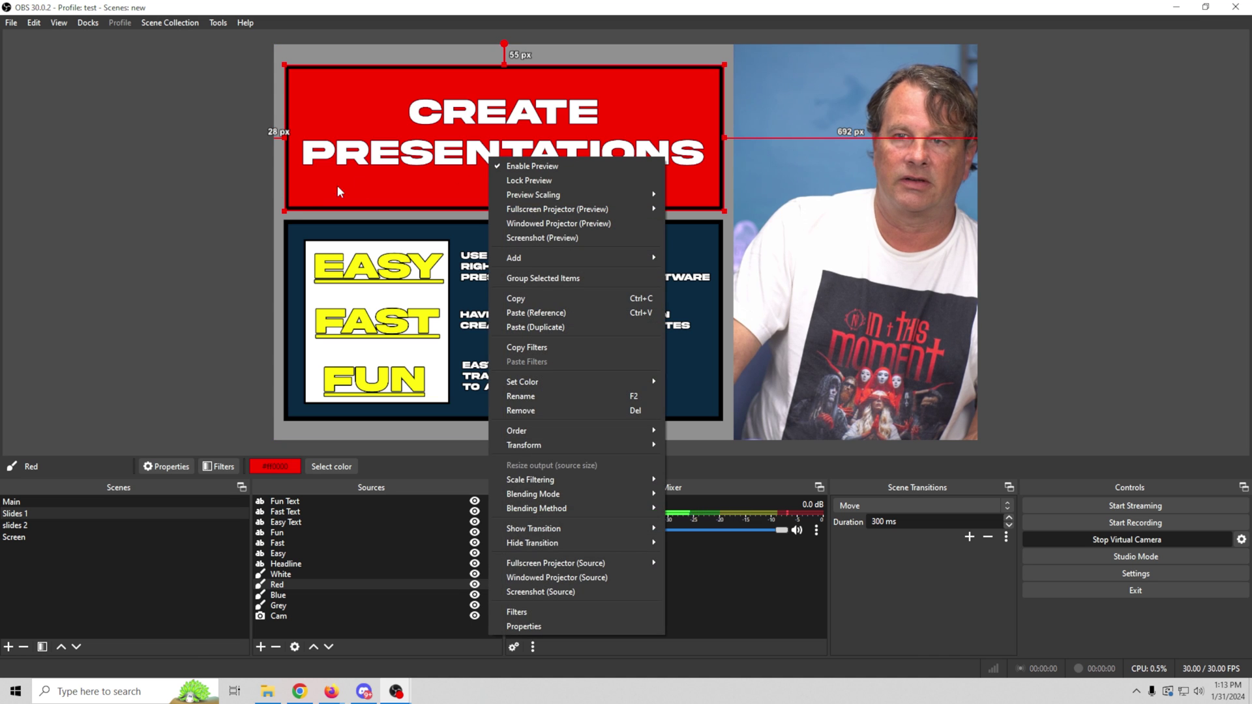
{"action": "left_click", "coordinate": [151, 218]}
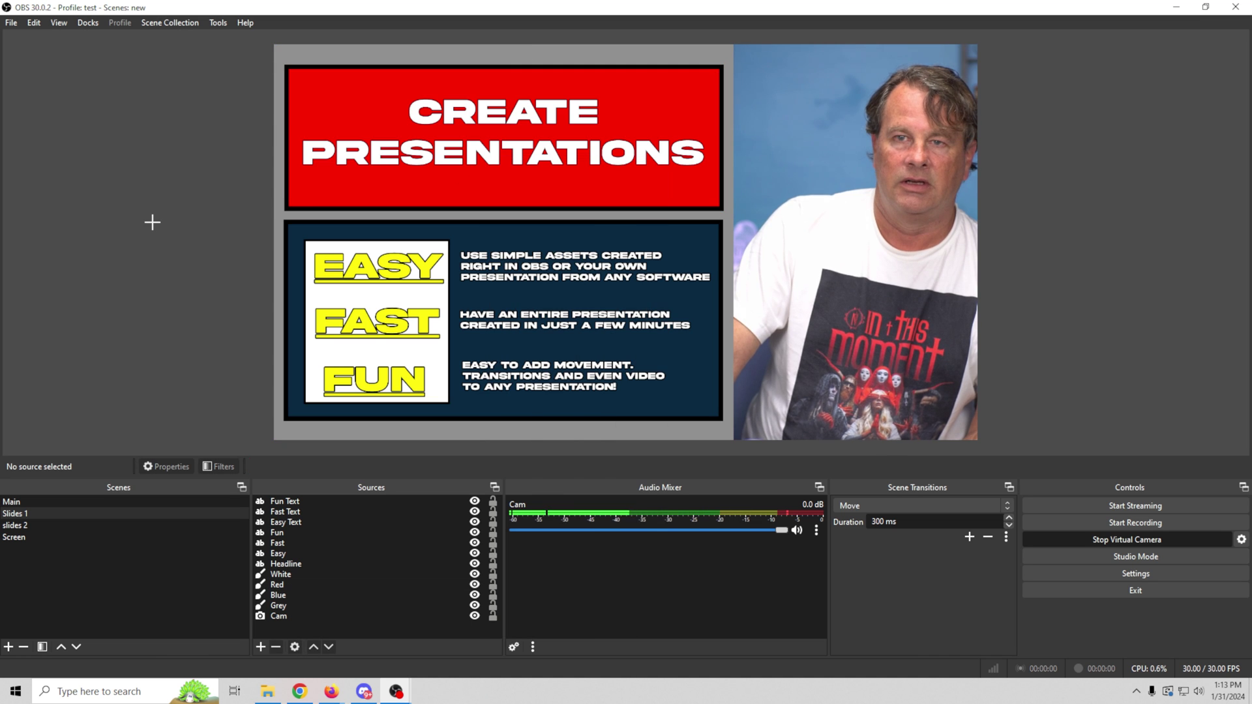
Step: Flip the Fun Text source horizontally in the Slides 1 scene
{"action": "left_click", "coordinate": [299, 502]}
{"action": "right_click", "coordinate": [298, 502]}
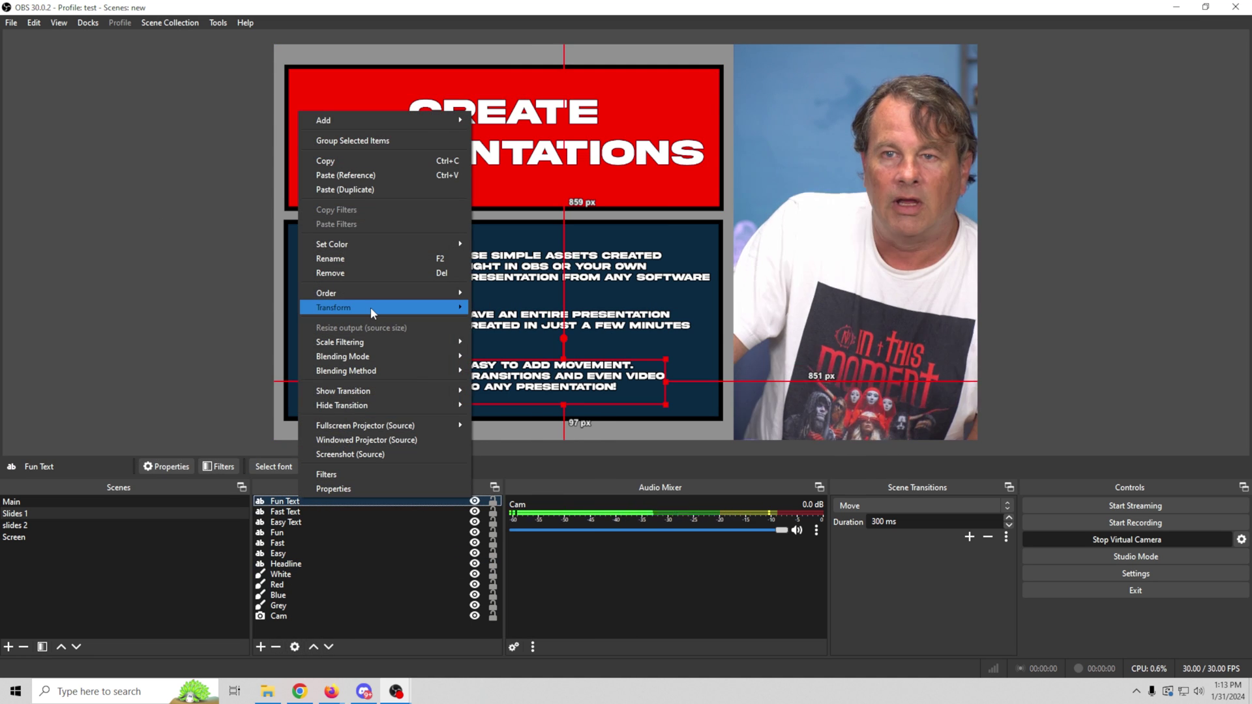
{"action": "mouse_move", "coordinate": [370, 307]}
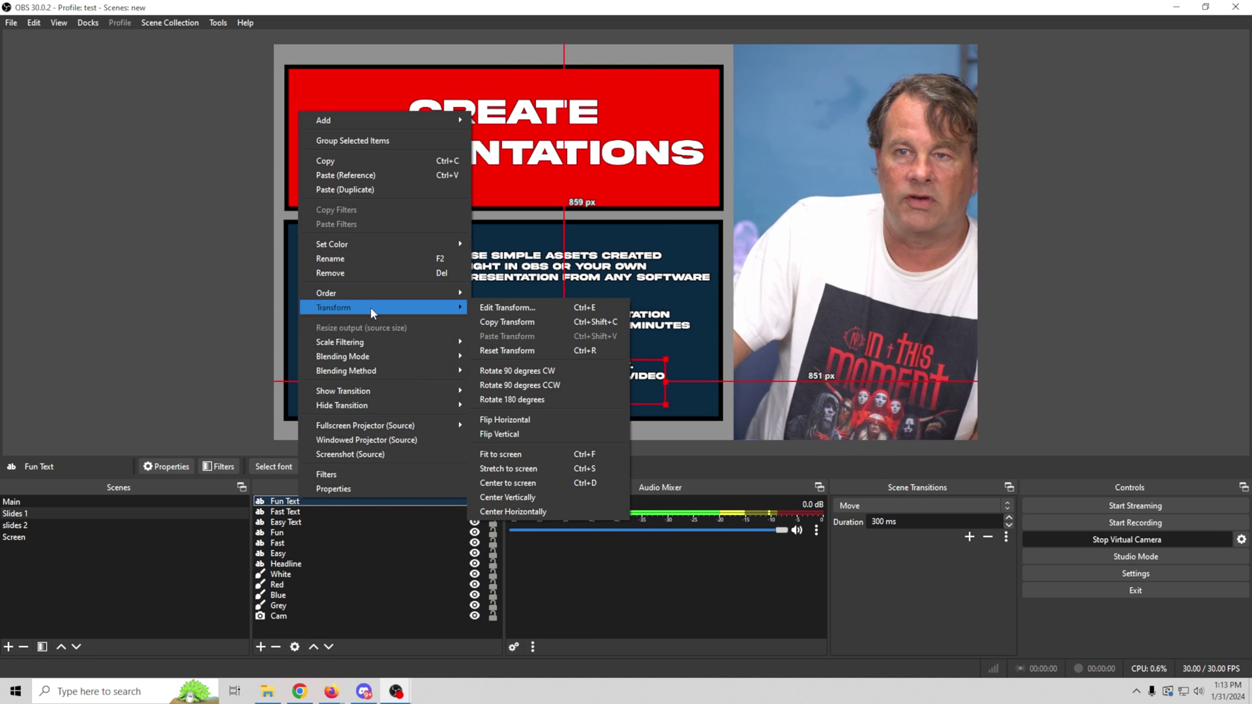
{"action": "left_click", "coordinate": [500, 420]}
Step: Flip the Fast Text, Easy Text, Fun, Fast and Easy sources horizontally together
{"action": "left_click", "coordinate": [324, 512]}
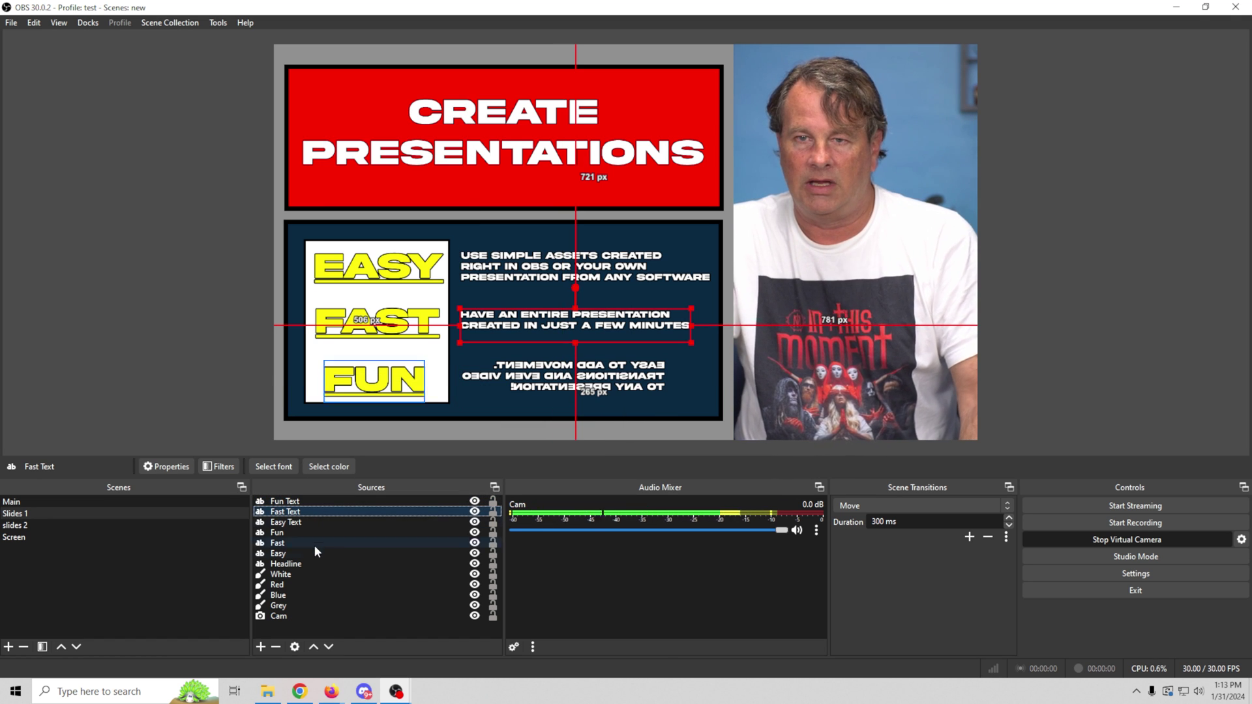
{"action": "left_click", "coordinate": [309, 553], "text": "shift"}
{"action": "right_click", "coordinate": [305, 526]}
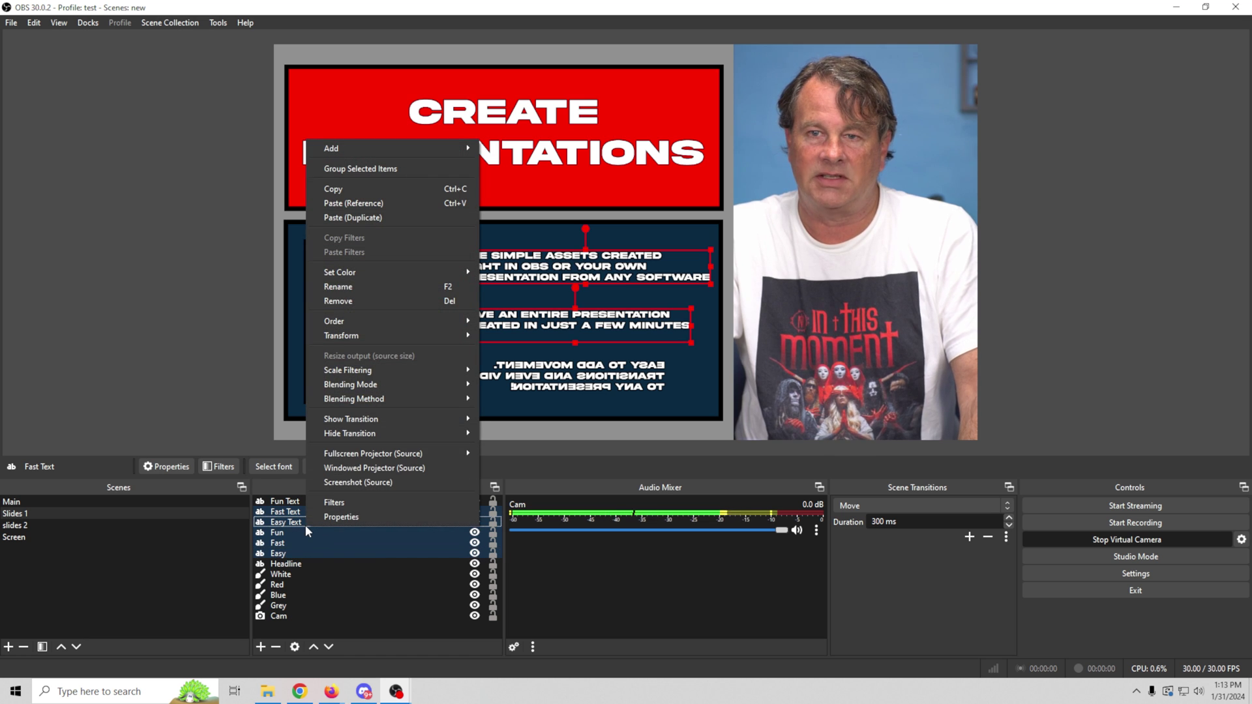
{"action": "mouse_move", "coordinate": [375, 423]}
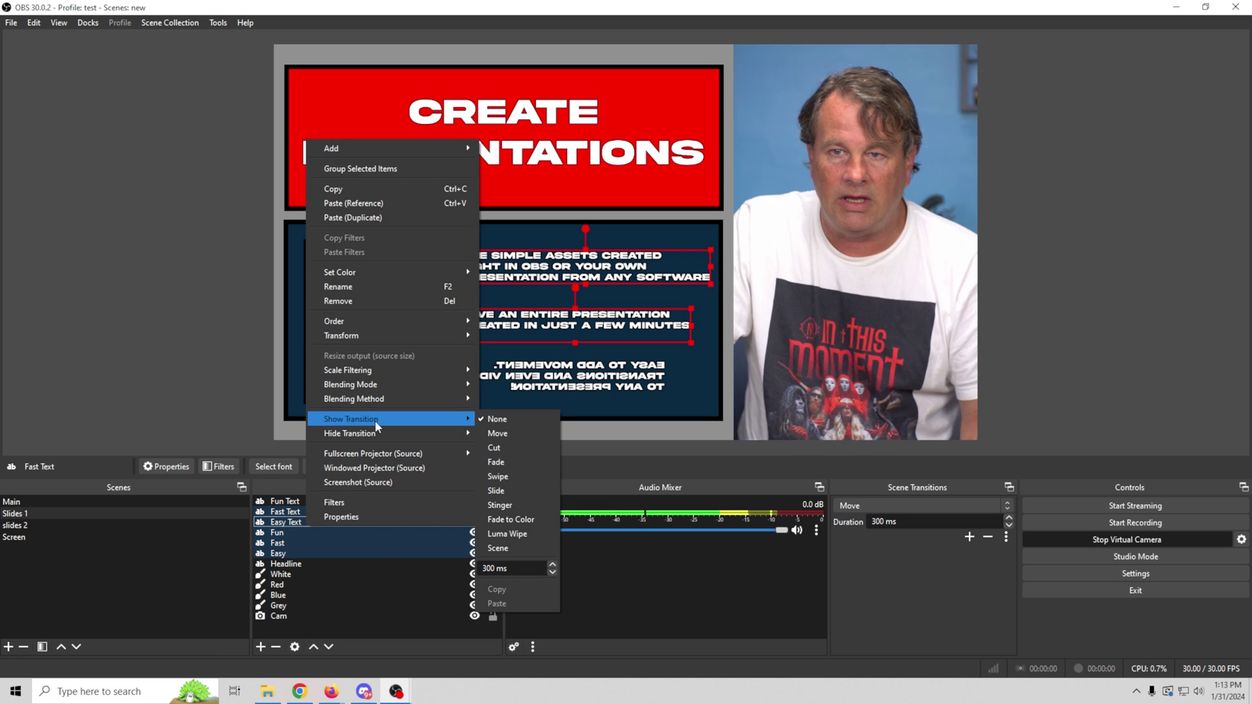
{"action": "mouse_move", "coordinate": [383, 339]}
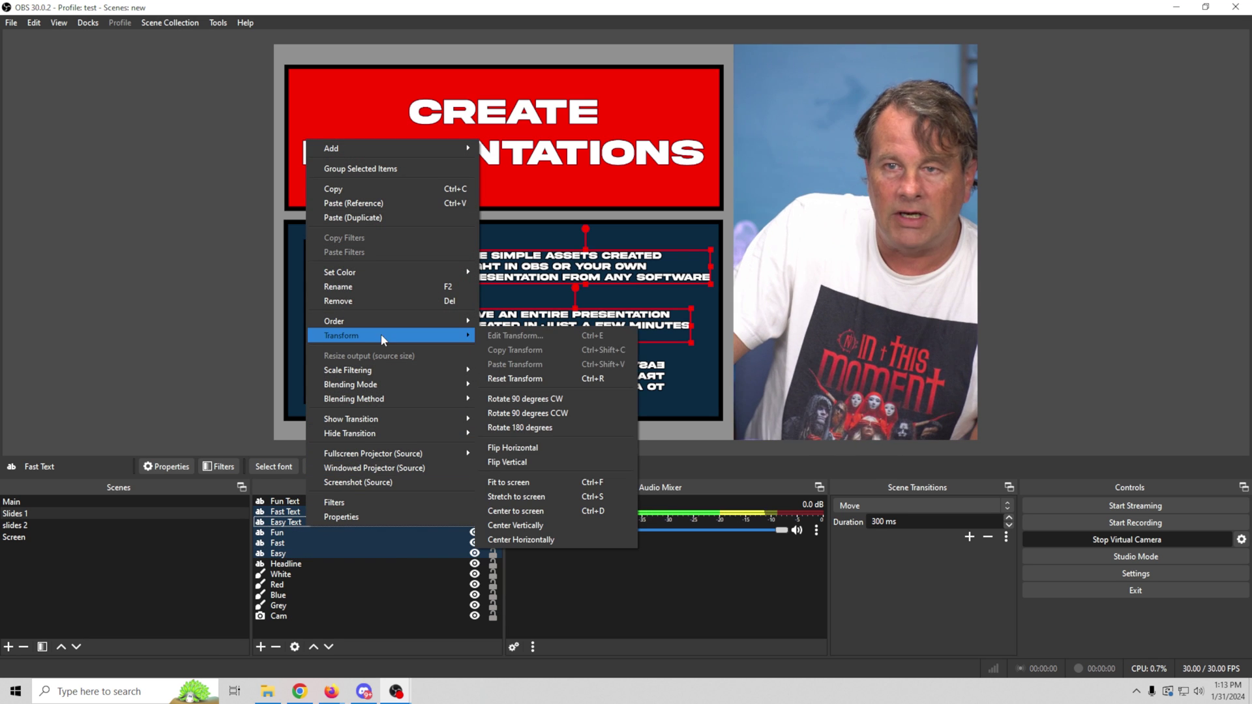
{"action": "left_click", "coordinate": [510, 451]}
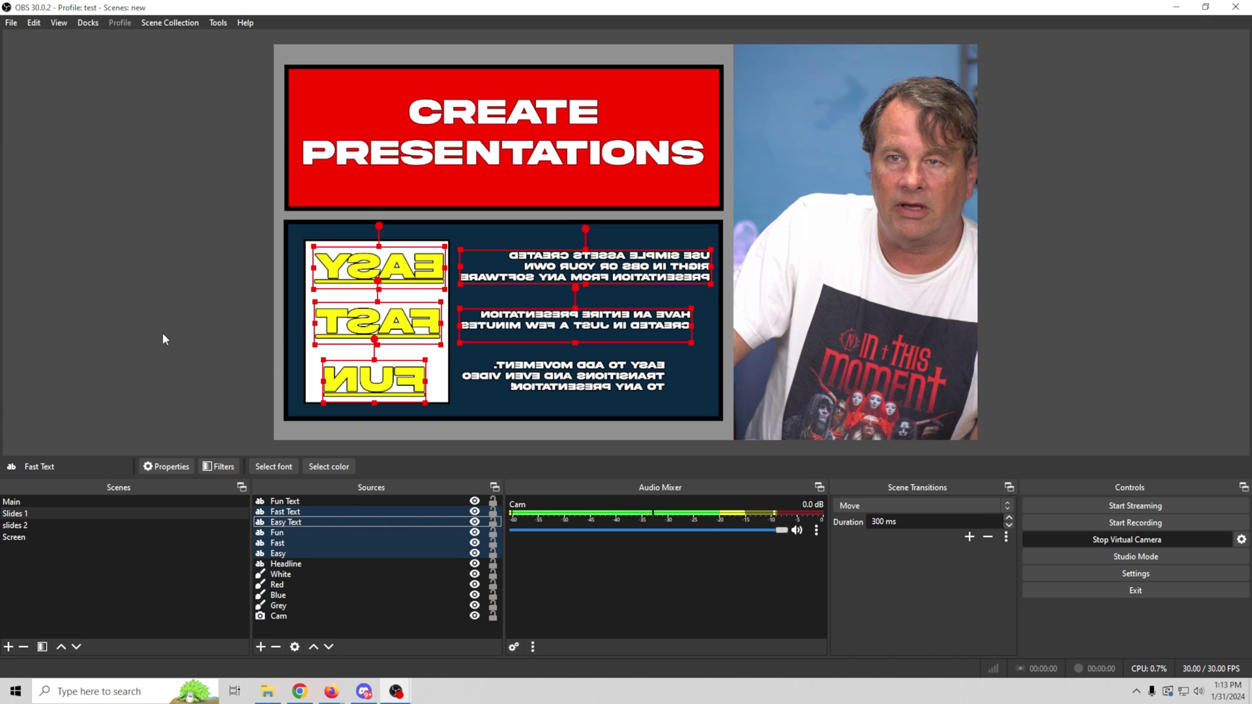
Step: Flip the Headline source horizontally
{"action": "left_click", "coordinate": [293, 564]}
{"action": "right_click", "coordinate": [295, 564]}
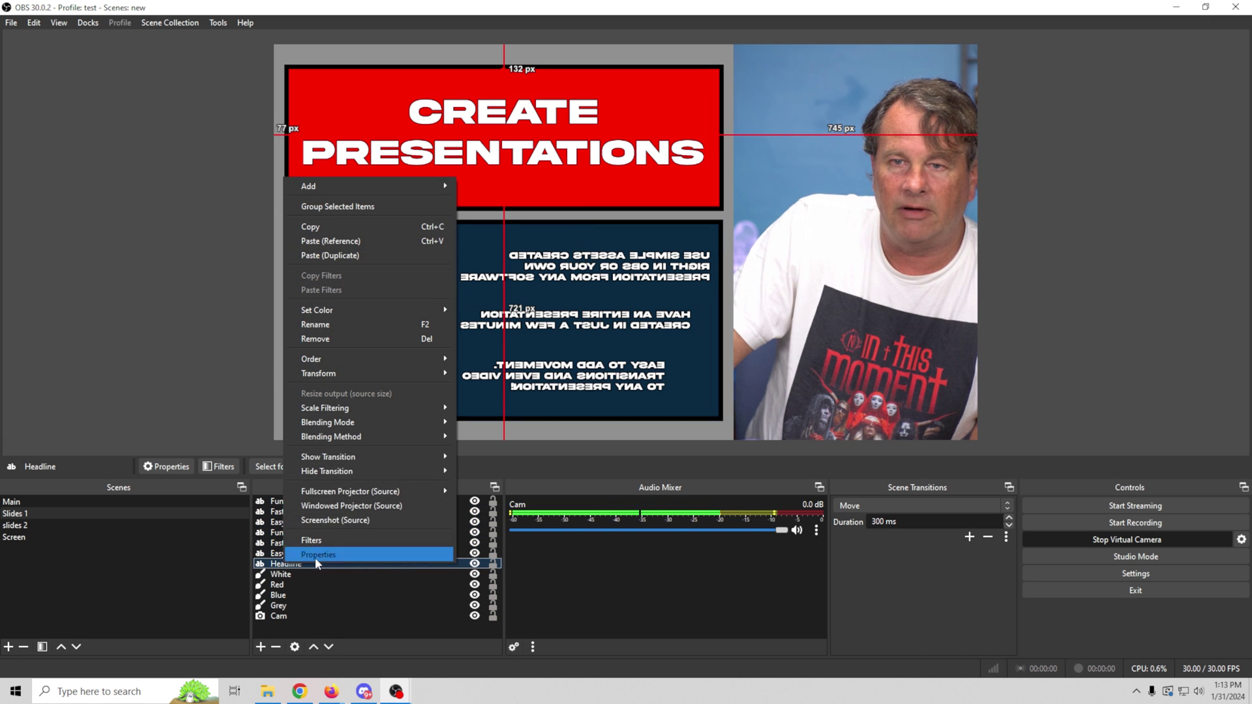
{"action": "mouse_move", "coordinate": [369, 377]}
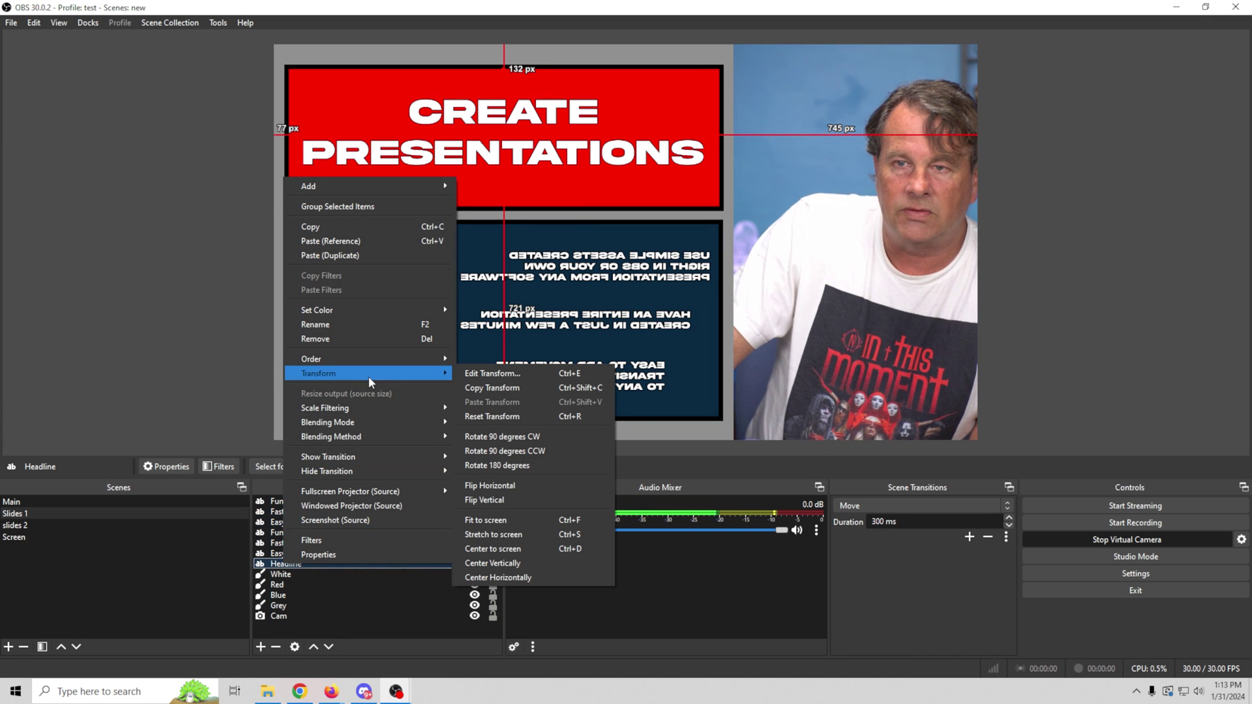
{"action": "left_click", "coordinate": [490, 489]}
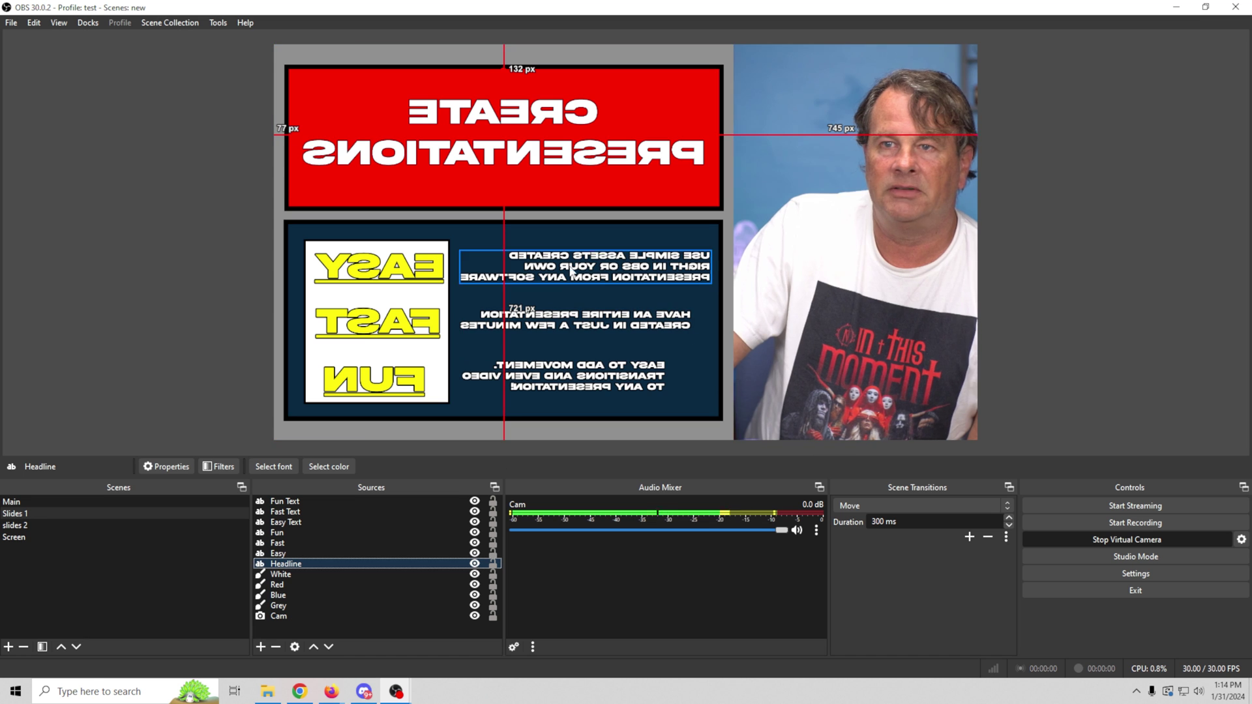
Step: Flip the Cam source horizontally in the Slides 1 scene
{"action": "left_click", "coordinate": [313, 616]}
{"action": "right_click", "coordinate": [313, 617]}
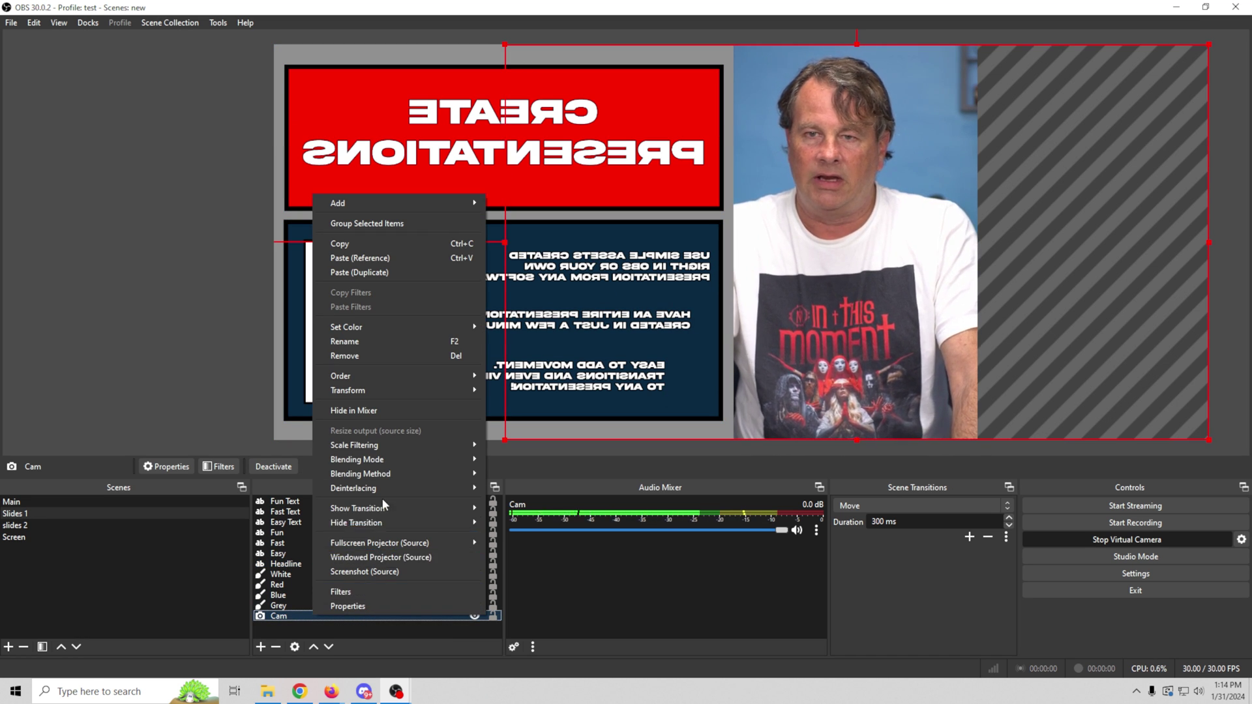
{"action": "mouse_move", "coordinate": [390, 508]}
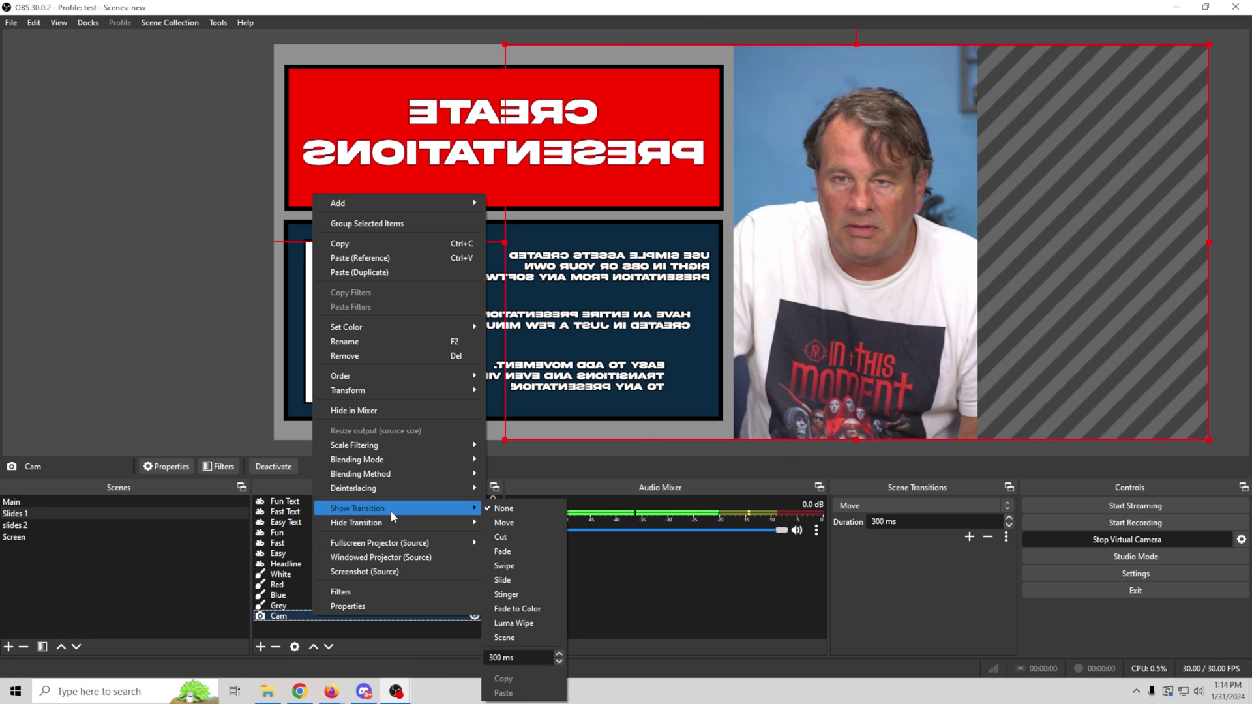
{"action": "left_click", "coordinate": [545, 592]}
Step: Shift Cam right to about 695 px from the canvas edge and align Fun Text and Fast Text with Easy Text's right side
{"action": "left_click_drag", "start_coordinate": [763, 349], "coordinate": [1018, 347]}
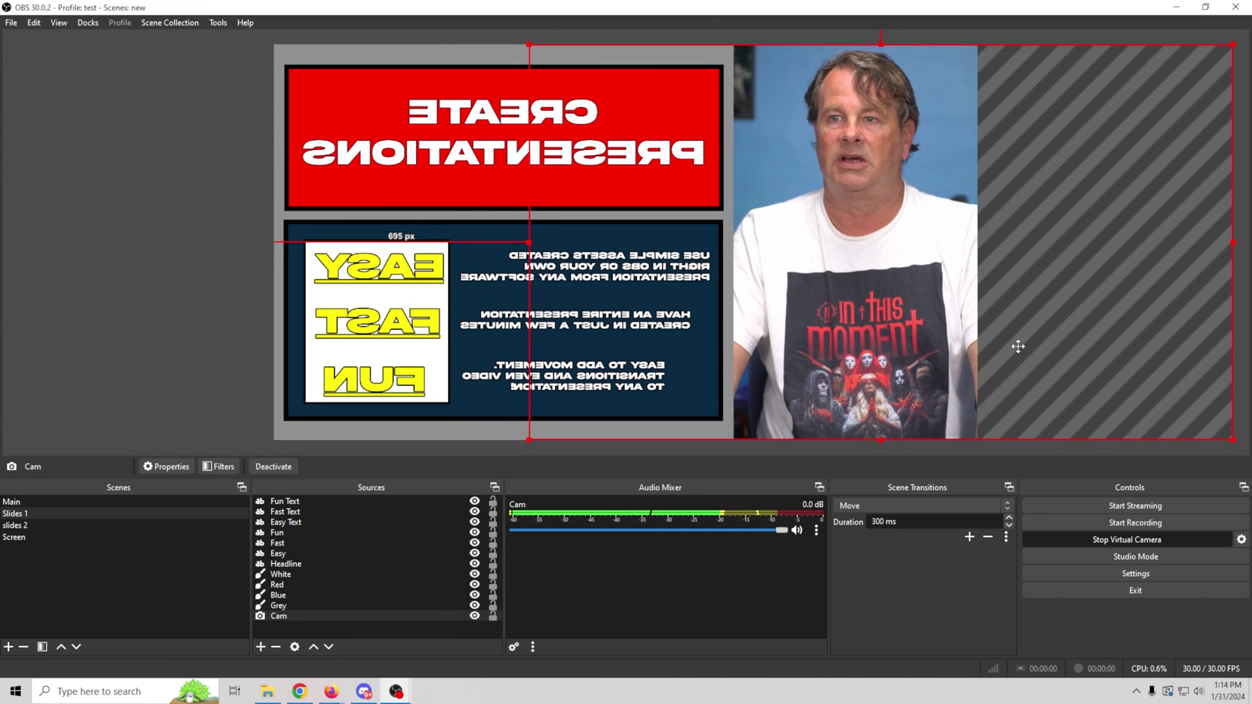
{"action": "left_click", "coordinate": [285, 501]}
{"action": "left_click", "coordinate": [285, 512]}
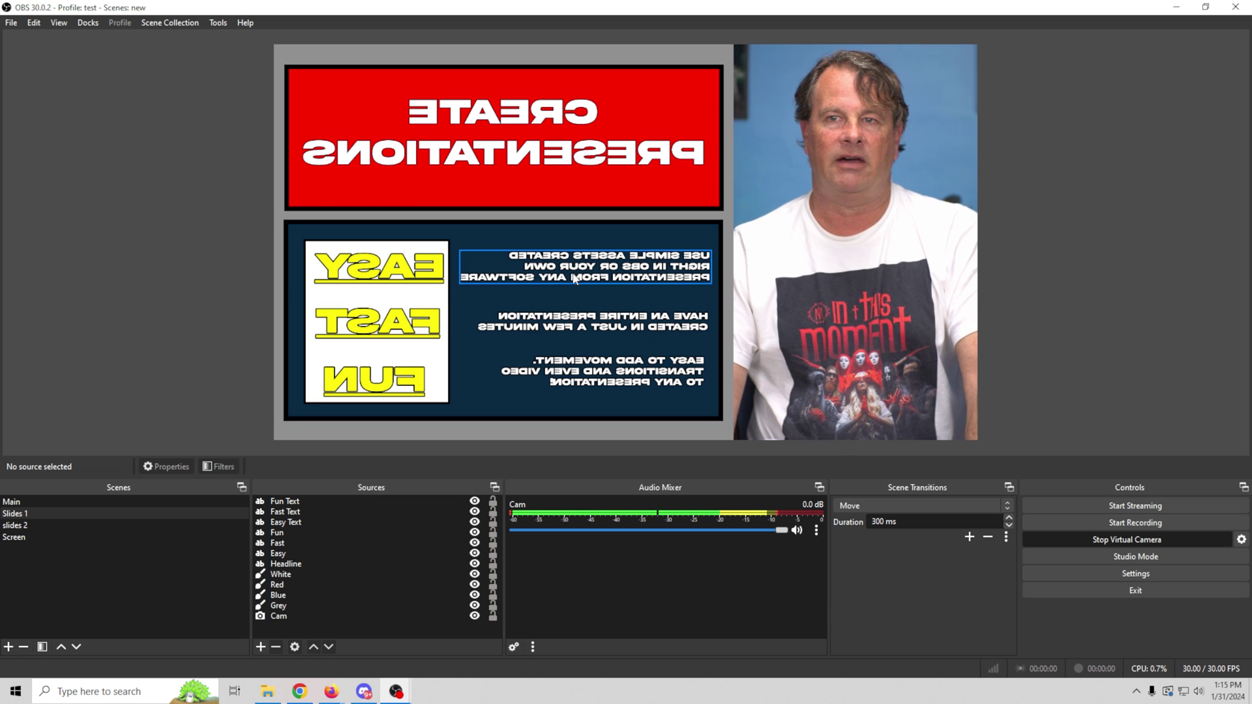
Step: Check the Screen scene, then flip the Cam and Headline 2 sources horizontally in the slides 2 scene
{"action": "left_click", "coordinate": [60, 538]}
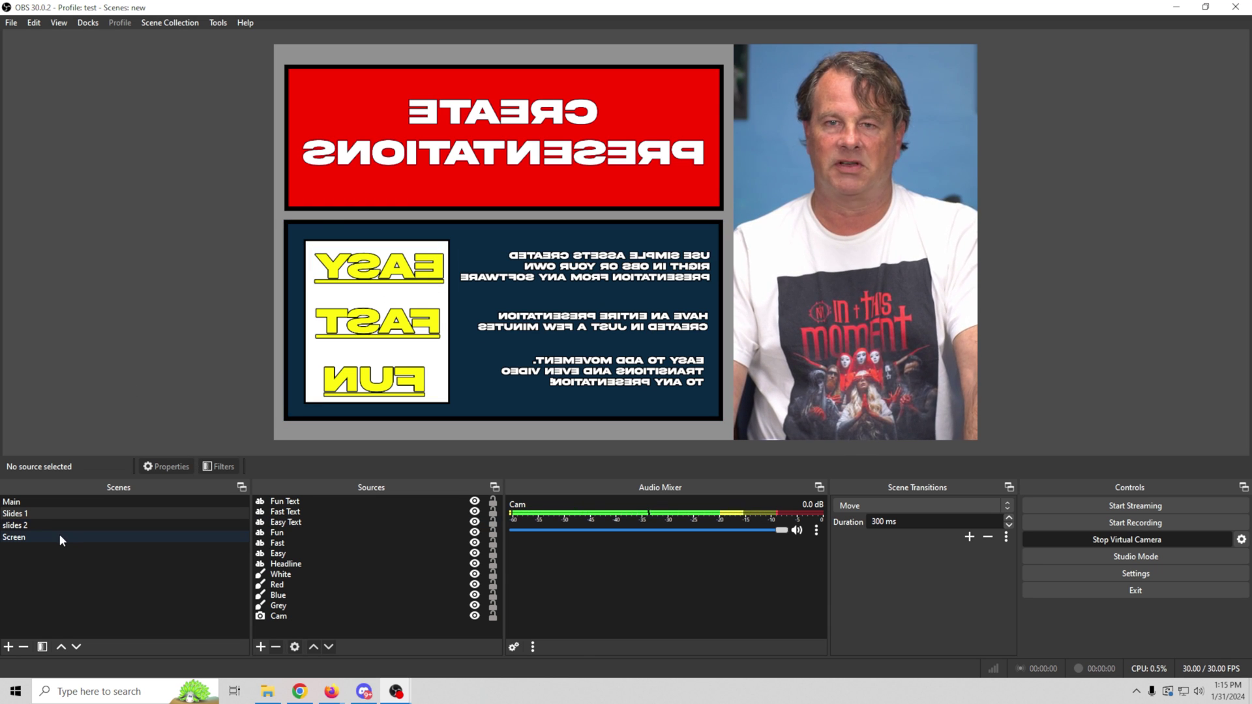
{"action": "left_click", "coordinate": [60, 534]}
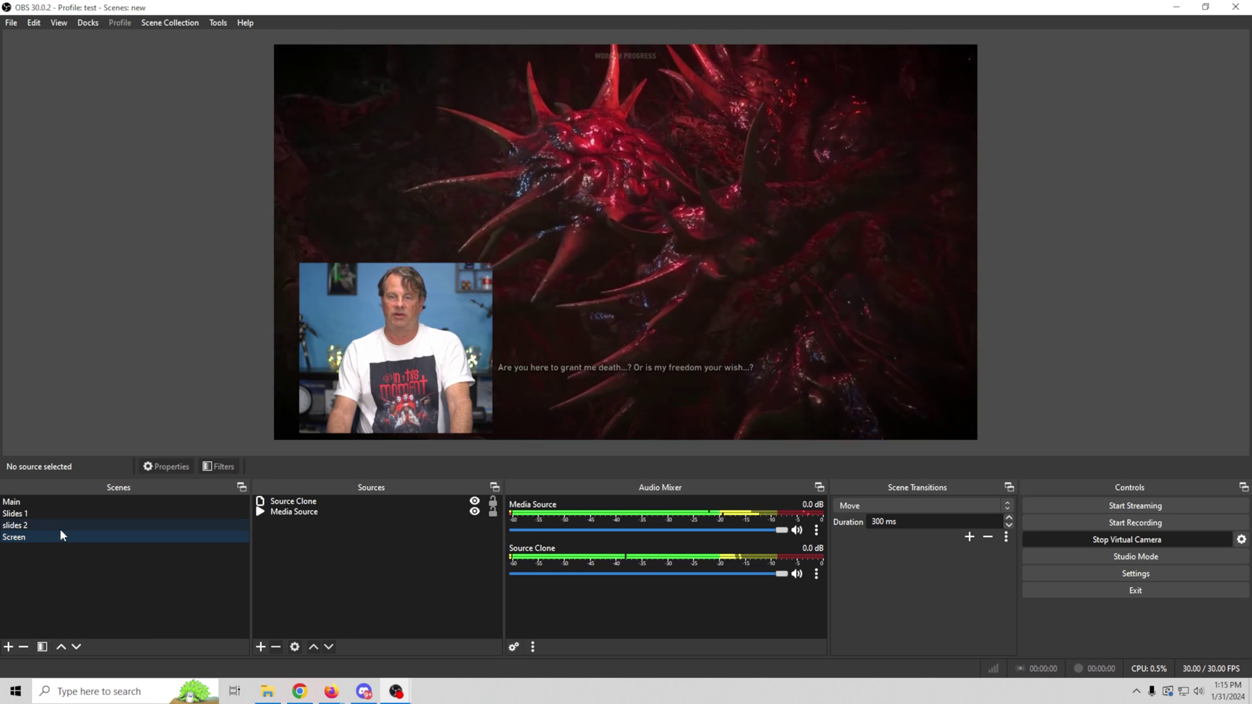
{"action": "left_click", "coordinate": [60, 525]}
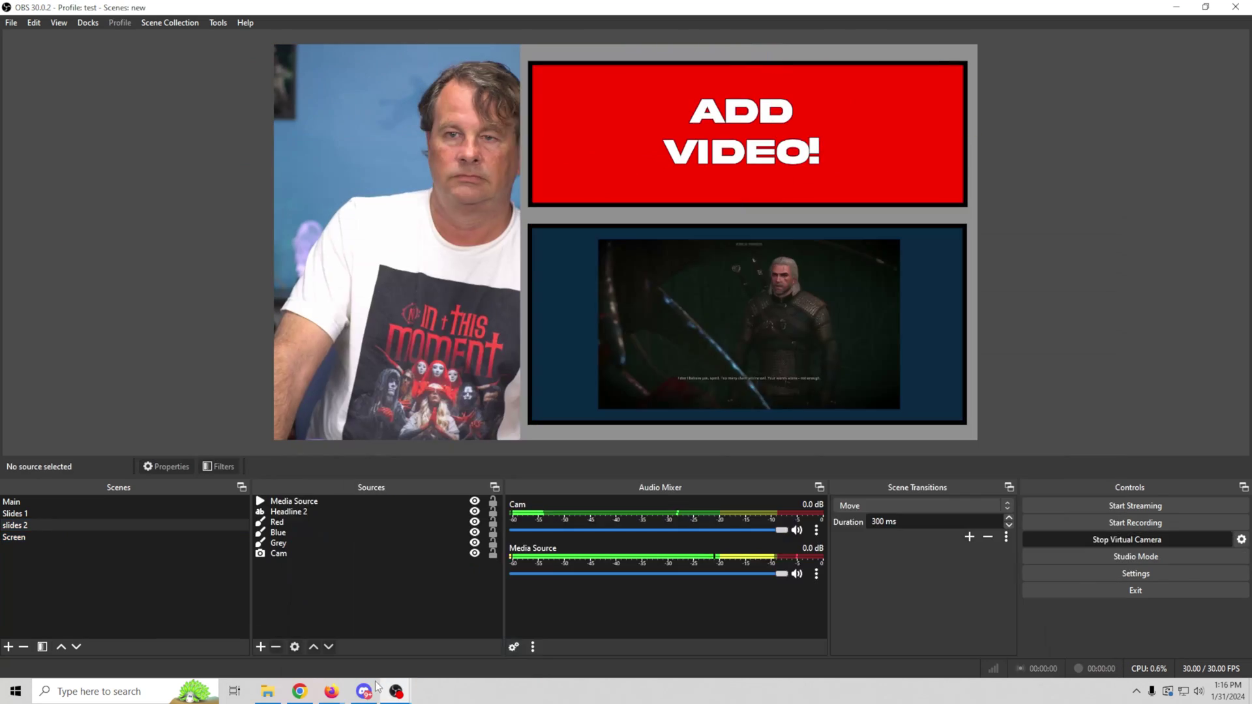
{"action": "left_click", "coordinate": [364, 690]}
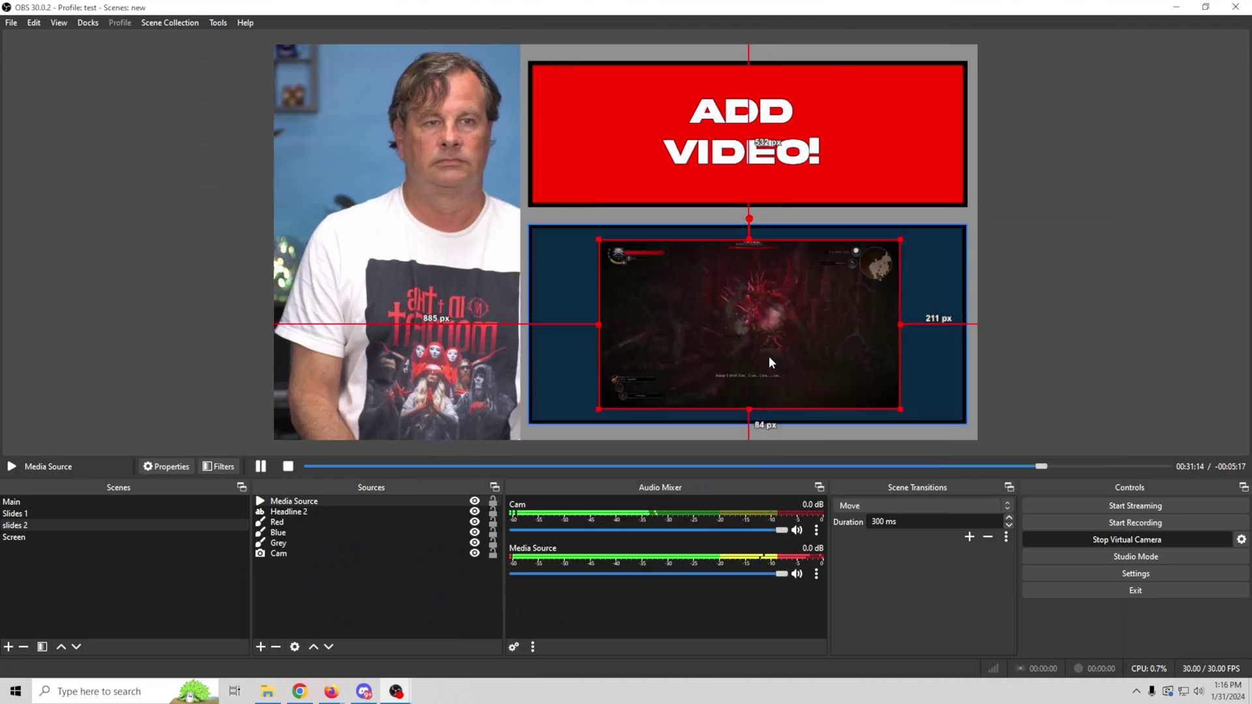
{"action": "right_click", "coordinate": [295, 513]}
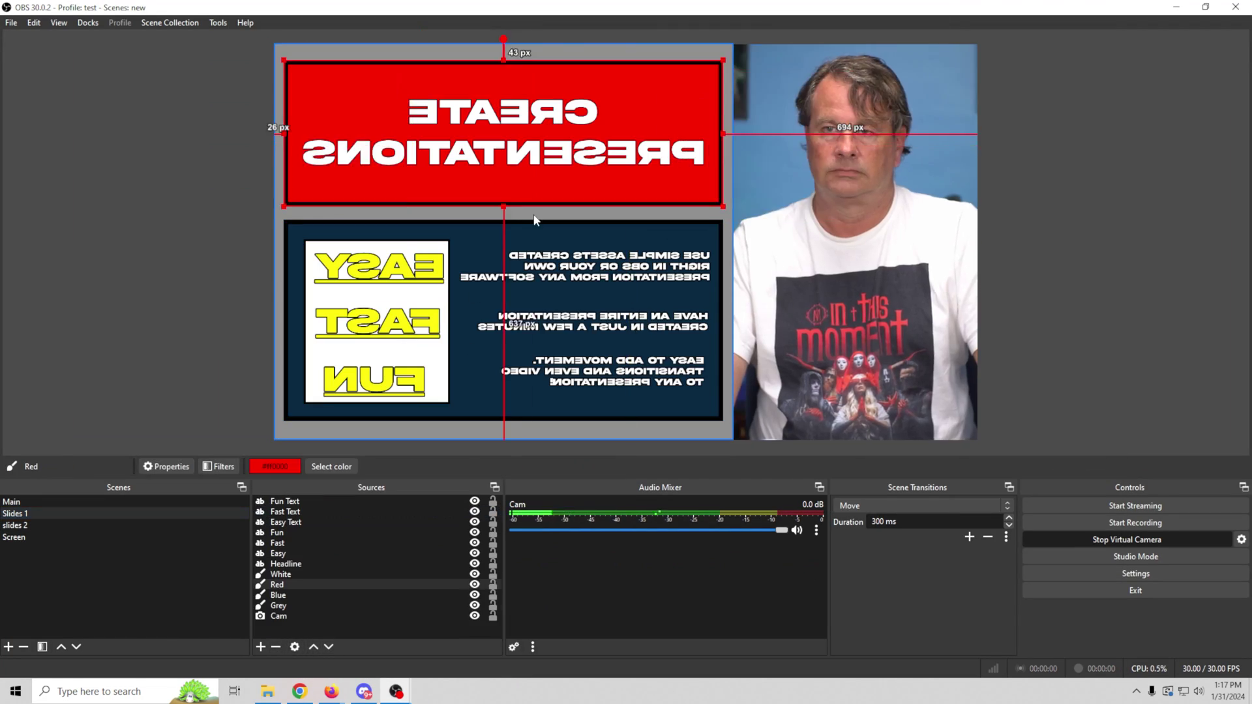
Step: Mirror the Slides 1 layout by moving the White block, the Easy, Fast and Fun labels, their descriptions and the Red block to the canvas's right side
{"action": "left_click", "coordinate": [537, 215]}
{"action": "left_click_drag", "start_coordinate": [422, 352], "coordinate": [900, 352]}
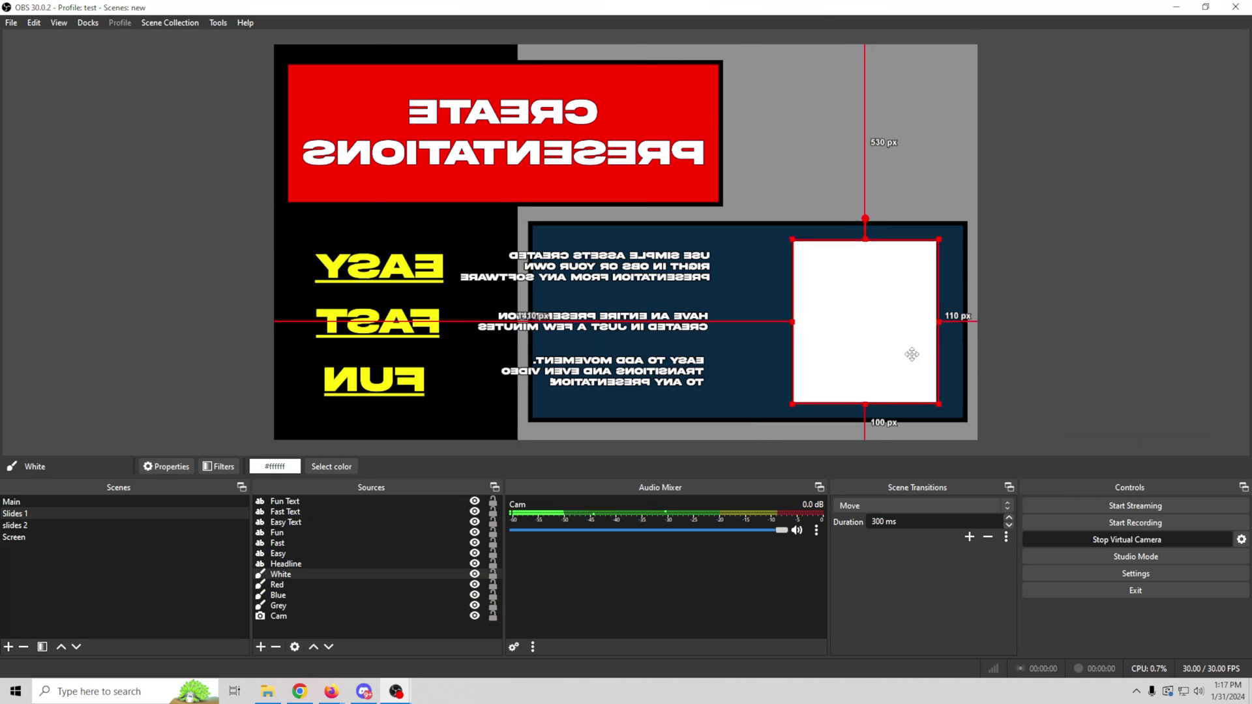
{"action": "left_click_drag", "start_coordinate": [379, 268], "coordinate": [868, 268]}
{"action": "left_click_drag", "start_coordinate": [376, 322], "coordinate": [869, 322]}
{"action": "left_click_drag", "start_coordinate": [374, 381], "coordinate": [868, 373]}
{"action": "left_click_drag", "start_coordinate": [670, 274], "coordinate": [748, 274]}
{"action": "left_click_drag", "start_coordinate": [631, 189], "coordinate": [874, 189]}
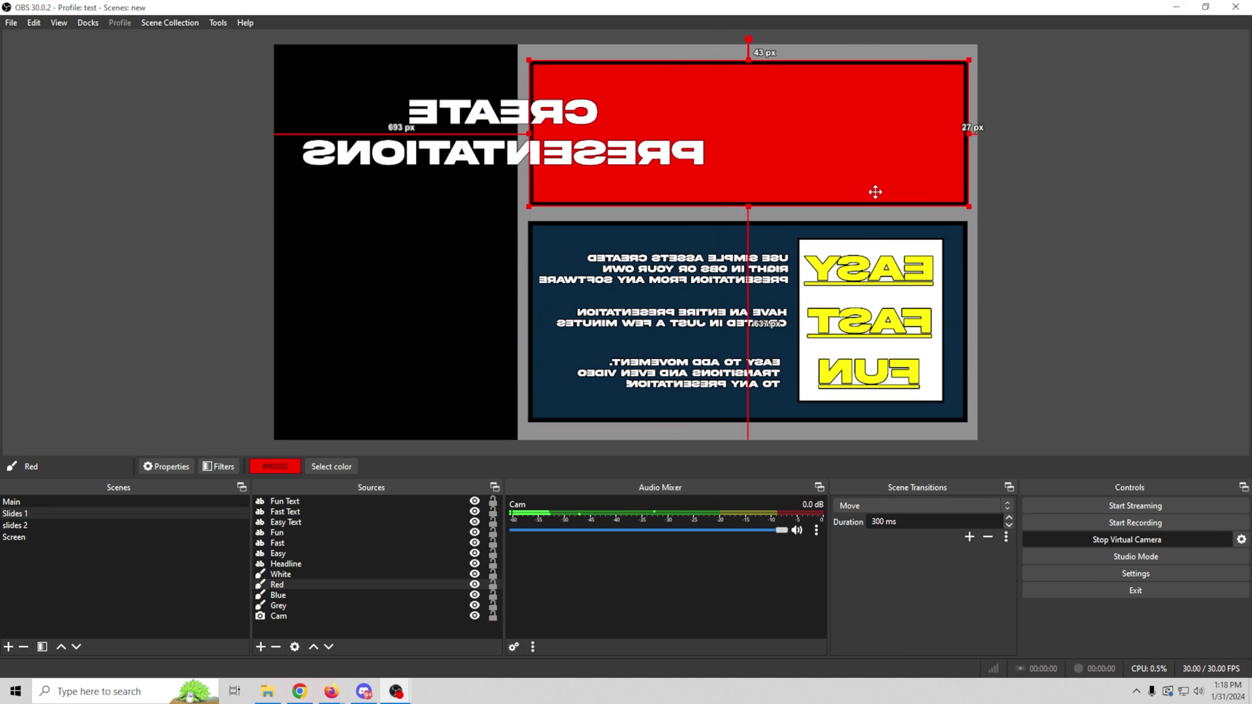
{"action": "right_click", "coordinate": [462, 261]}
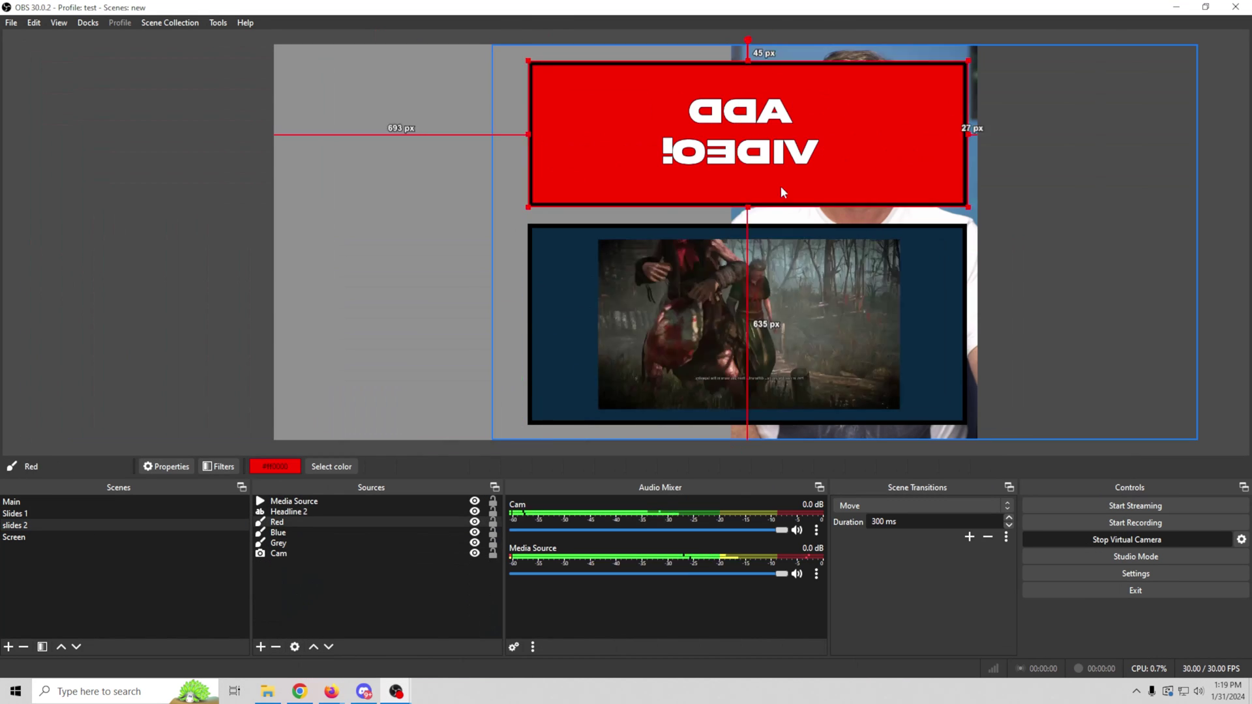
Step: Bring the Discord call forward, reposition its window, and check how the mirrored Slides 1 and slides 2 scenes appear in its preview
{"action": "right_click", "coordinate": [93, 502]}
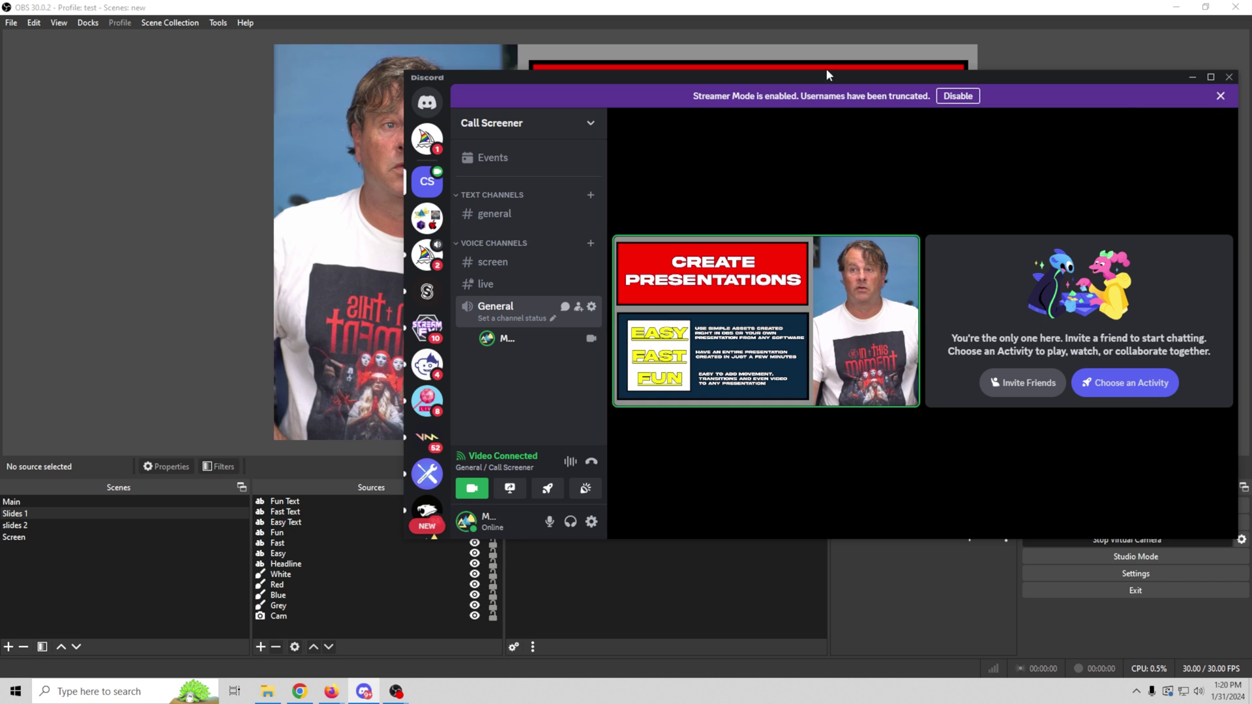
{"action": "left_click_drag", "start_coordinate": [818, 79], "coordinate": [691, 111]}
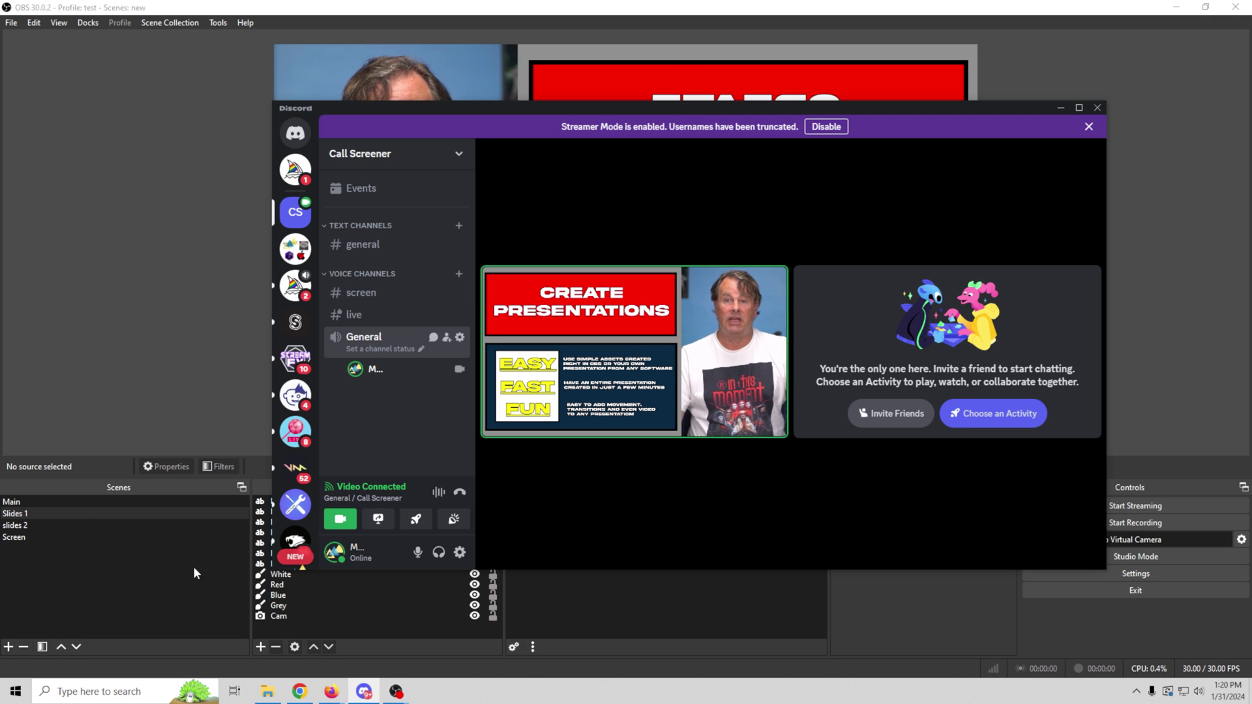
{"action": "left_click", "coordinate": [68, 522]}
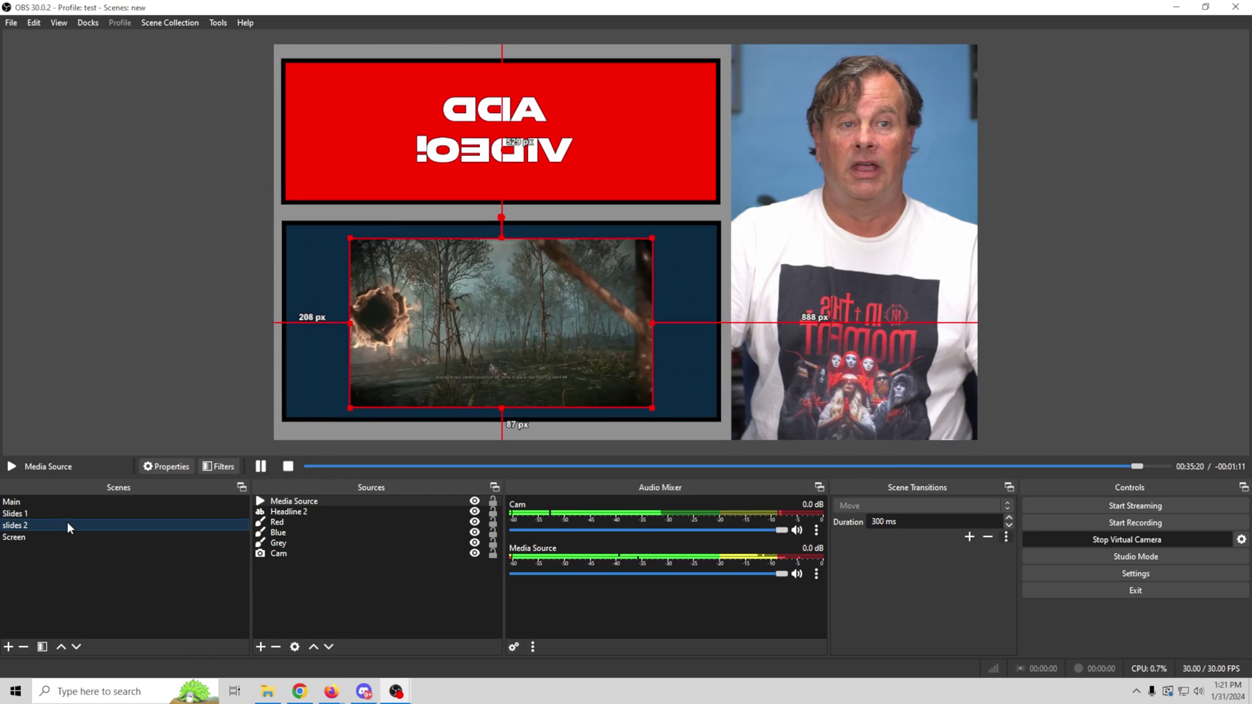
{"action": "left_click", "coordinate": [363, 691]}
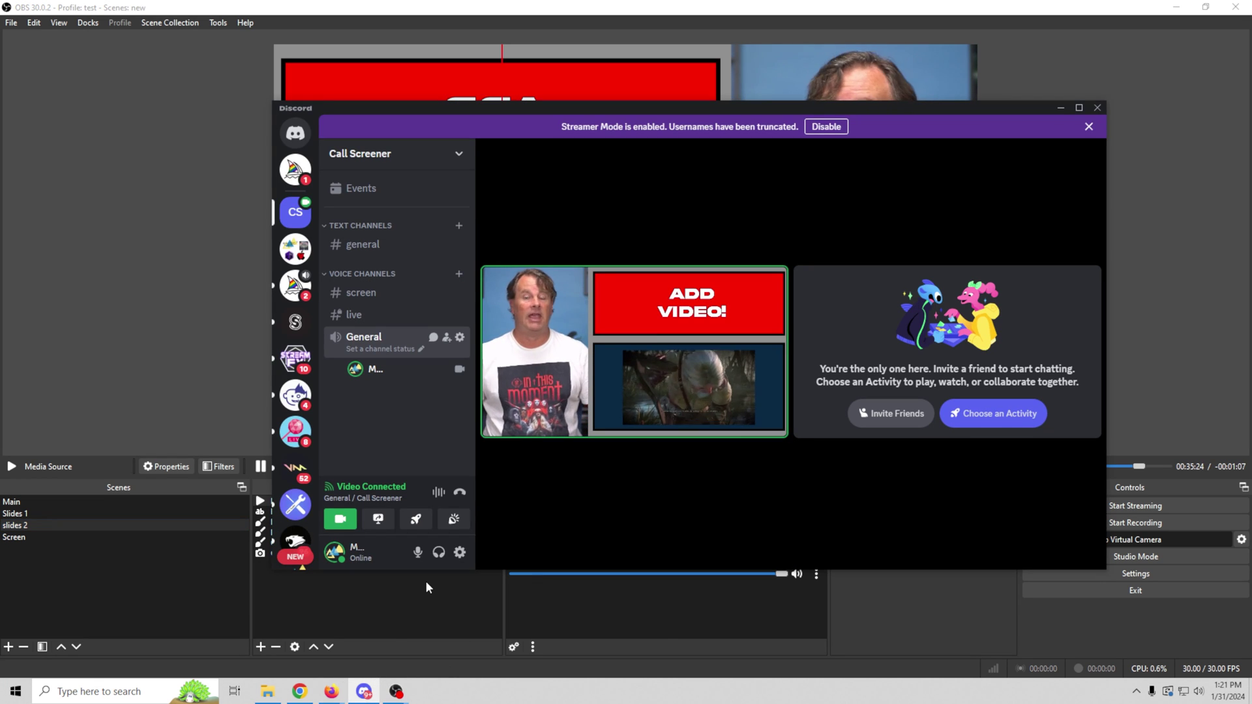